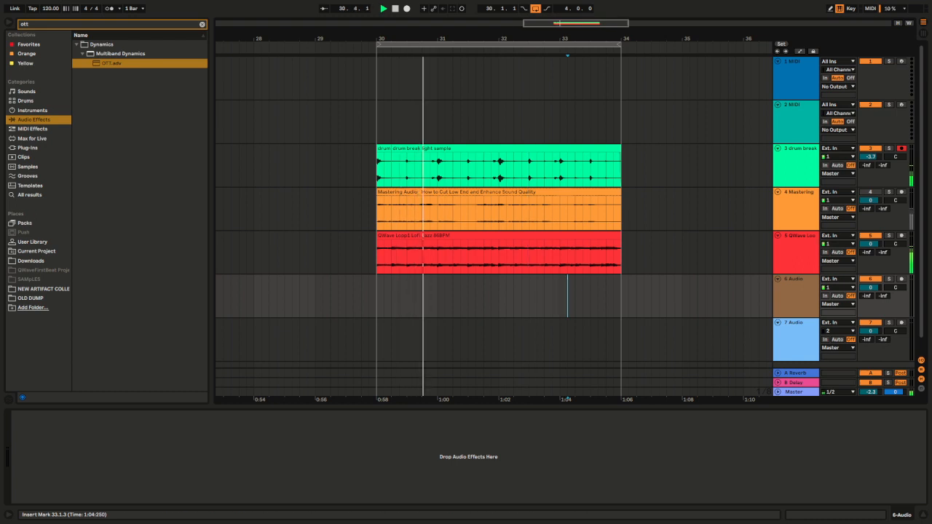
# - Stop playback and disarm recording on the drum break track
pyautogui.click(486, 149)
pyautogui.press('space')
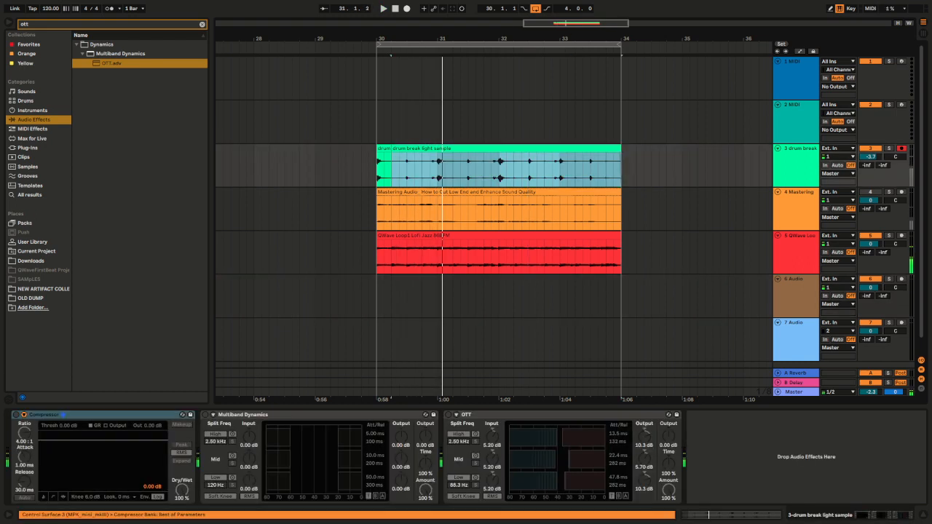
pyautogui.click(513, 79)
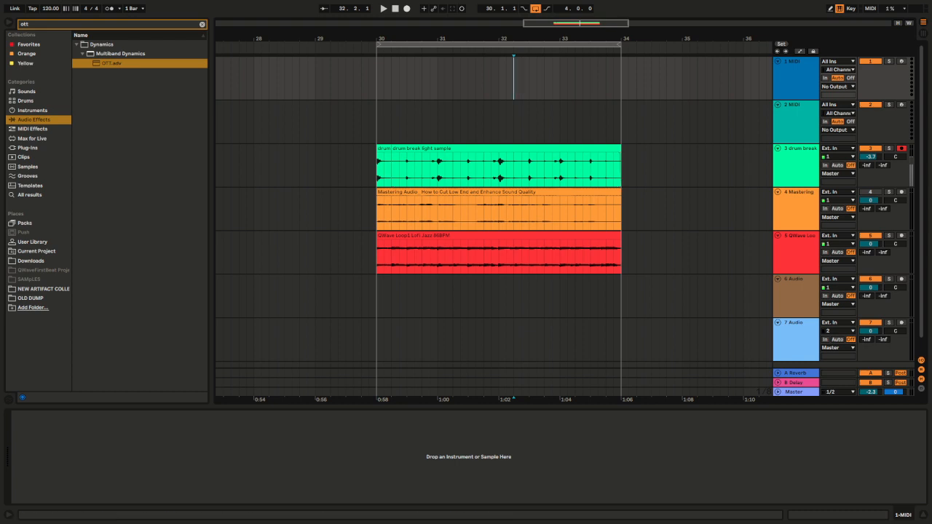
pyautogui.click(901, 148)
pyautogui.click(689, 168)
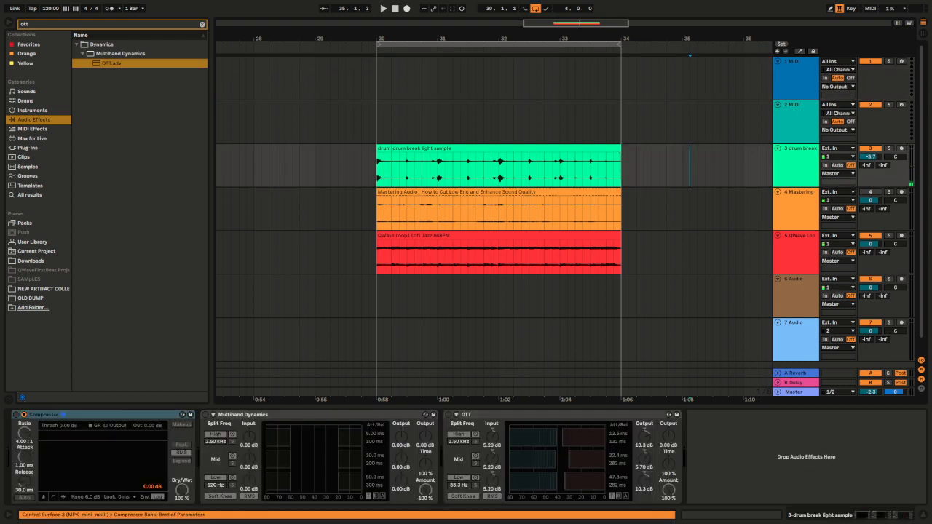
# - Play the arrangement from the short first drum clip at bar 30, then stop it
pyautogui.click(553, 148)
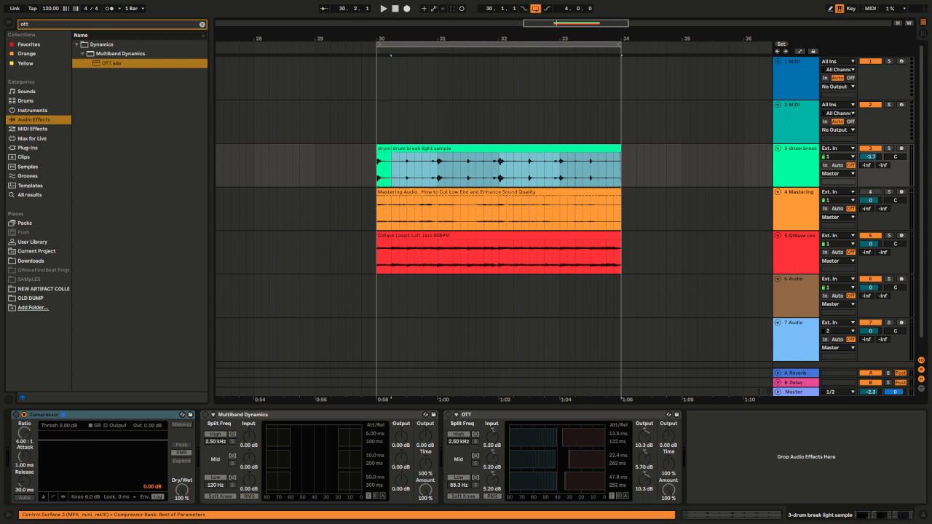
pyautogui.click(384, 149)
pyautogui.press('space')
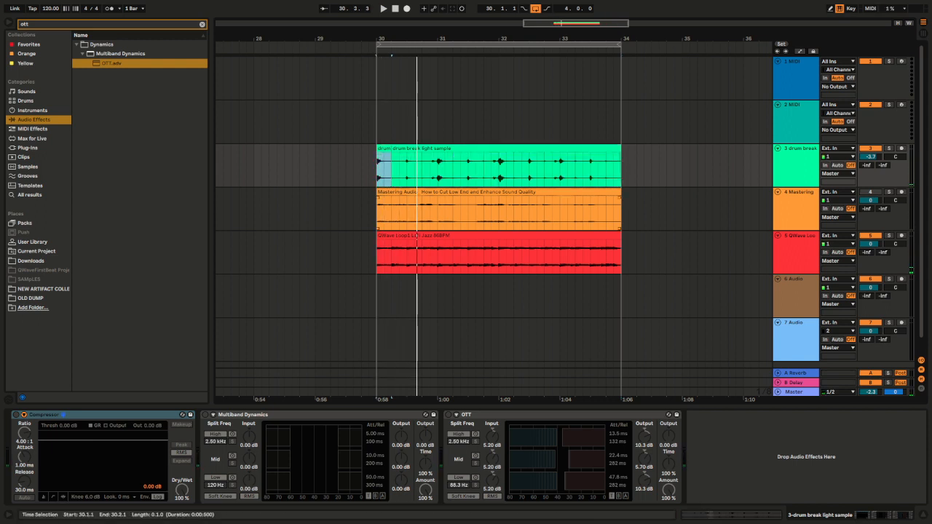
pyautogui.press('space')
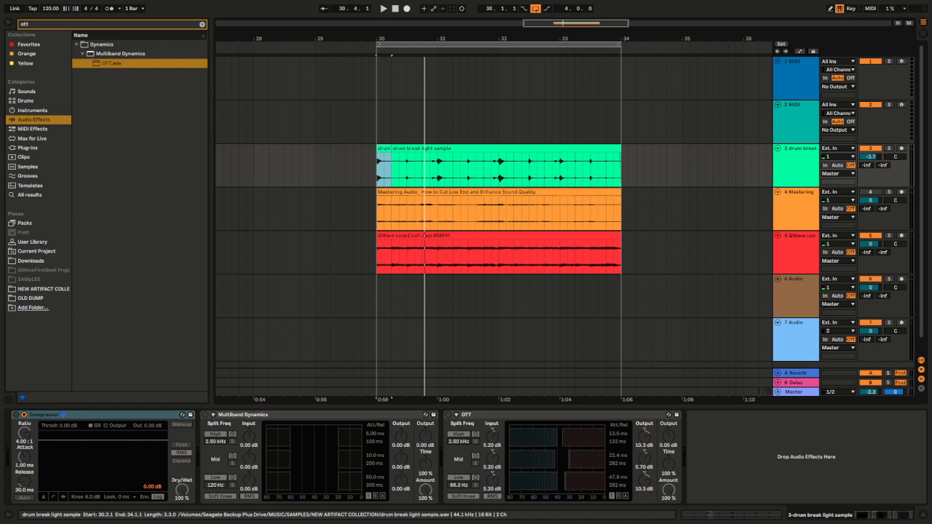
# - Solo the drum break track and play it from the short first drum clip at bar 30
pyautogui.click(452, 148)
pyautogui.click(383, 149)
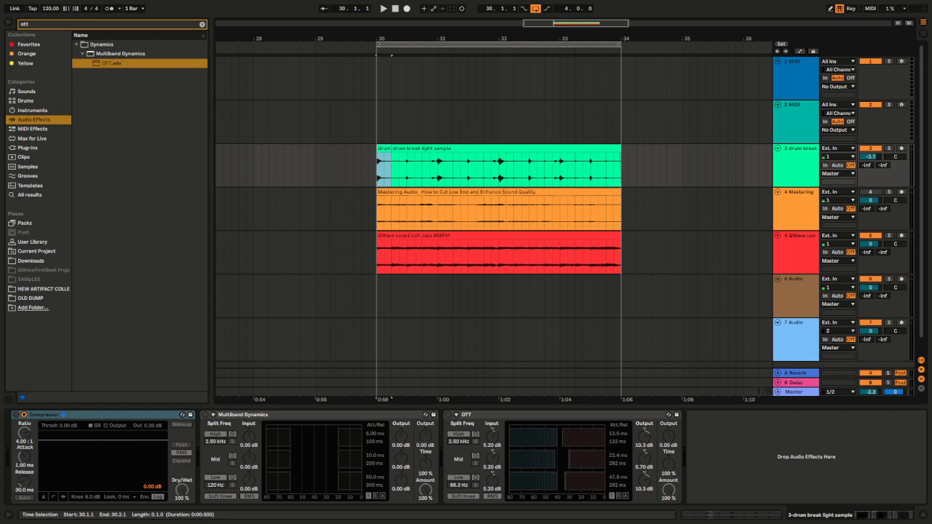
pyautogui.click(466, 192)
pyautogui.click(451, 148)
pyautogui.click(384, 149)
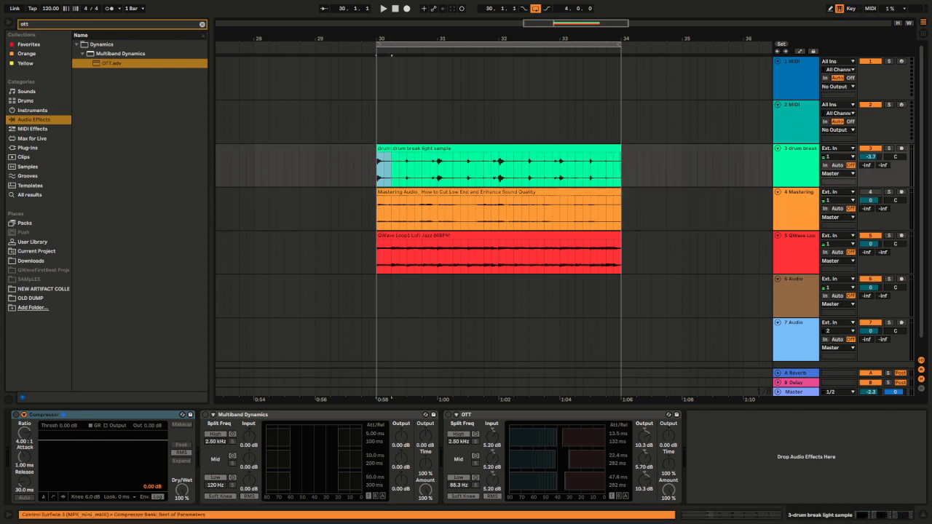
pyautogui.click(889, 149)
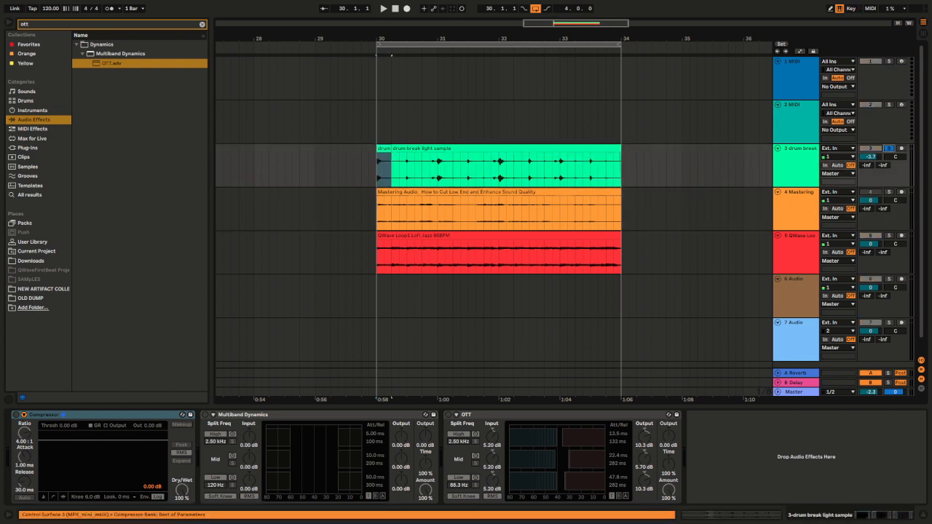
pyautogui.press('space')
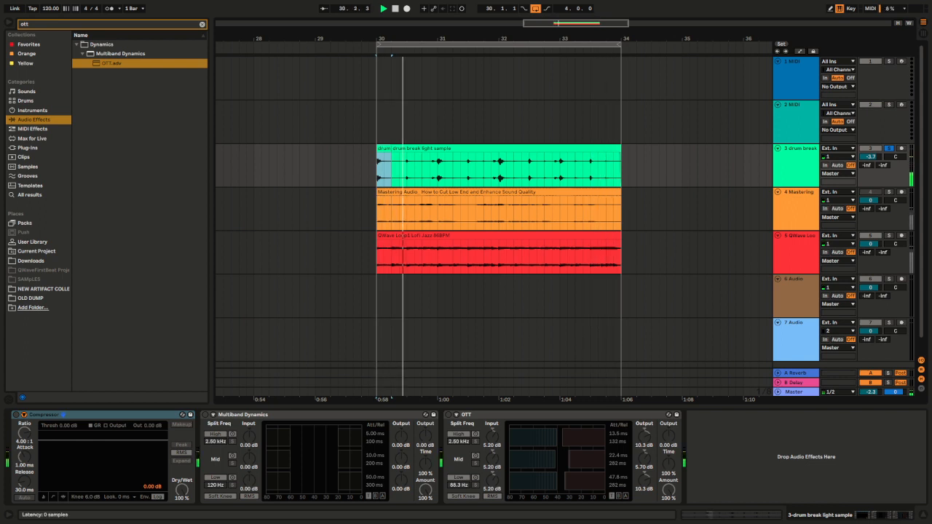
# - Turn on the Compressor on the drum break track and expand its sidechain section
pyautogui.click(24, 414)
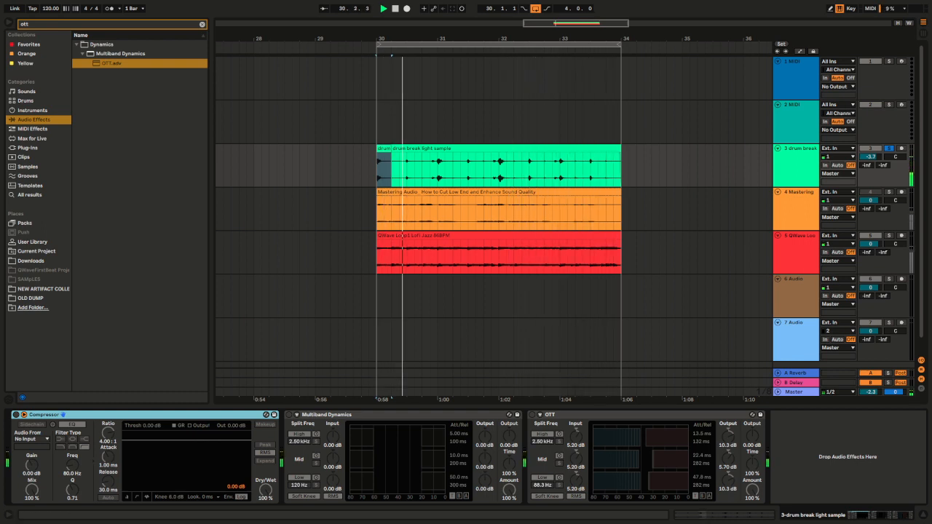
pyautogui.click(24, 414)
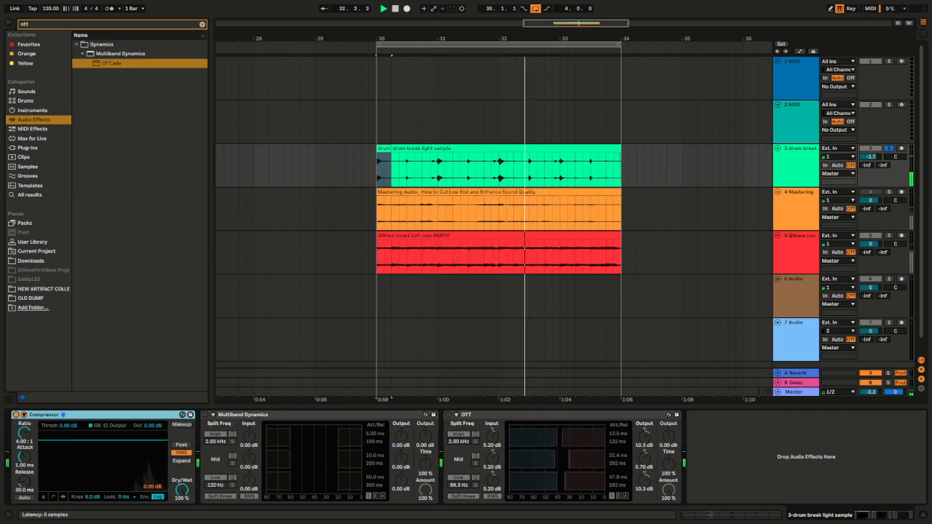
pyautogui.click(24, 414)
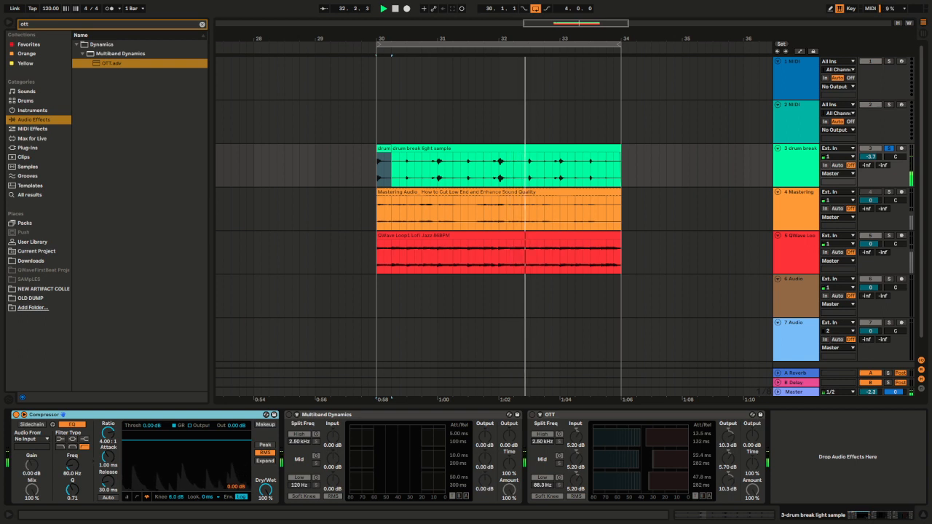
# - Go through the Compressor's display modes, settle on the compact meter view, and set the threshold to -37.6 dB
pyautogui.click(128, 497)
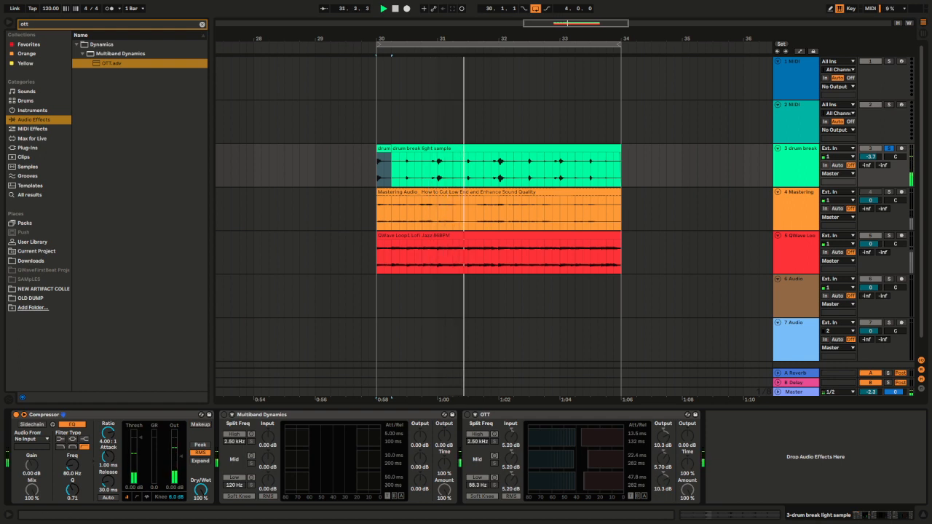
pyautogui.click(146, 497)
pyautogui.click(136, 497)
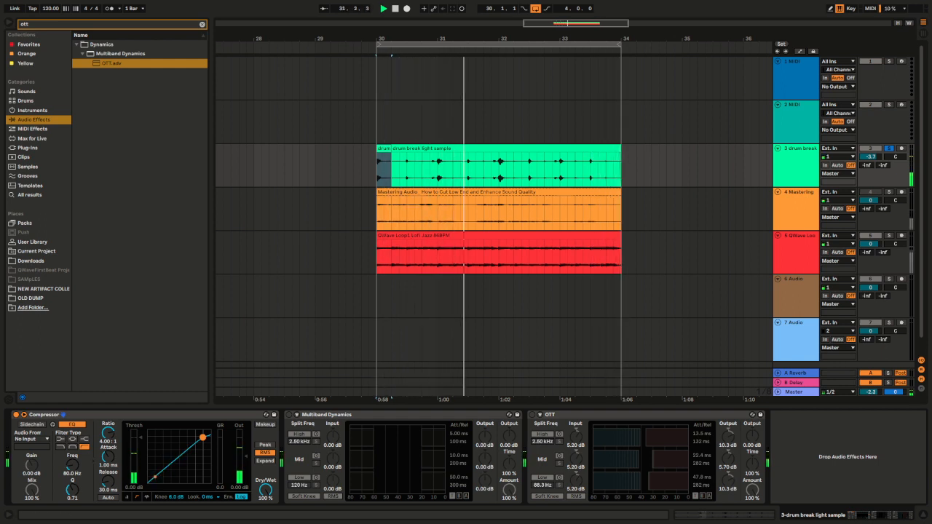
pyautogui.click(146, 496)
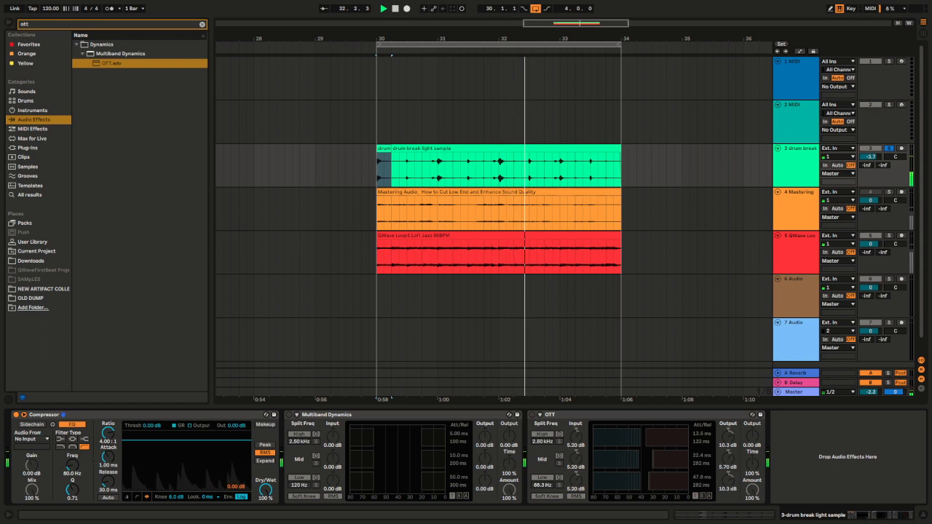
pyautogui.click(126, 496)
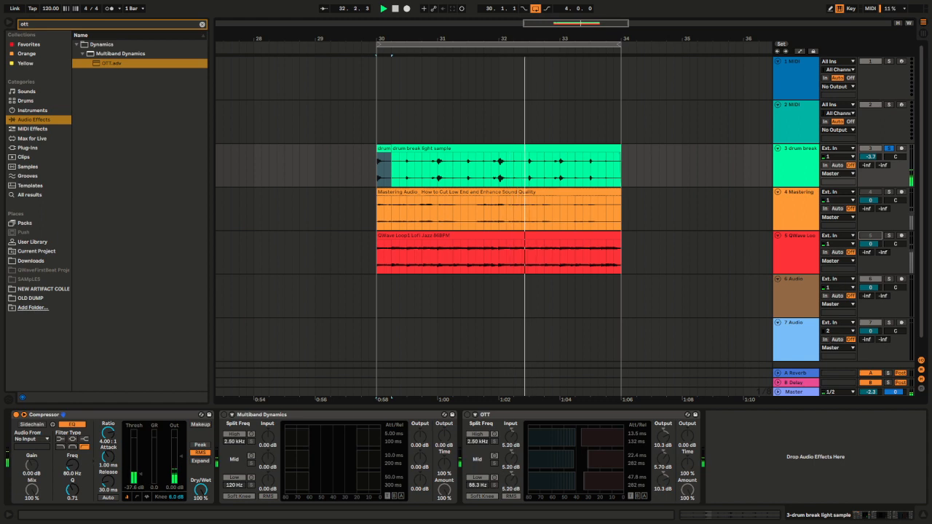
# - Unsolo the drum break track and play the compressed drums from the first drum clip at bar 30
pyautogui.click(889, 148)
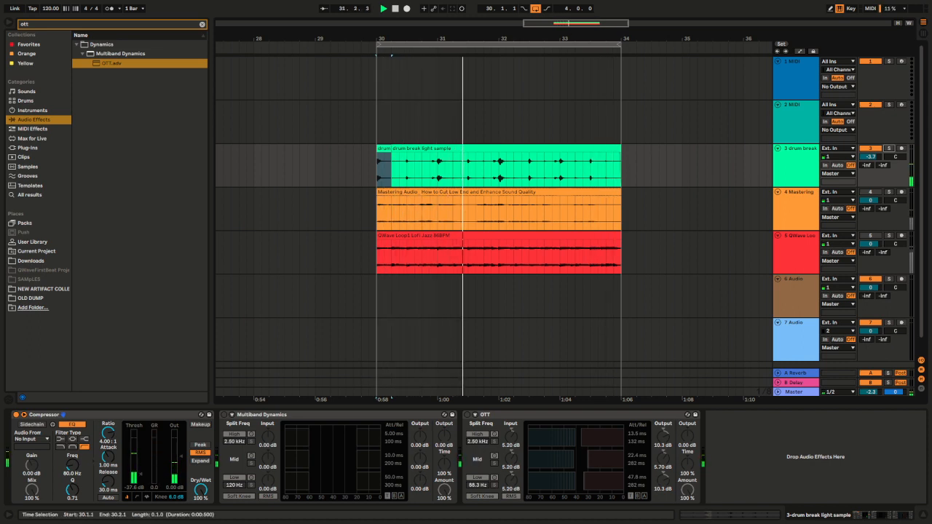
pyautogui.click(379, 169)
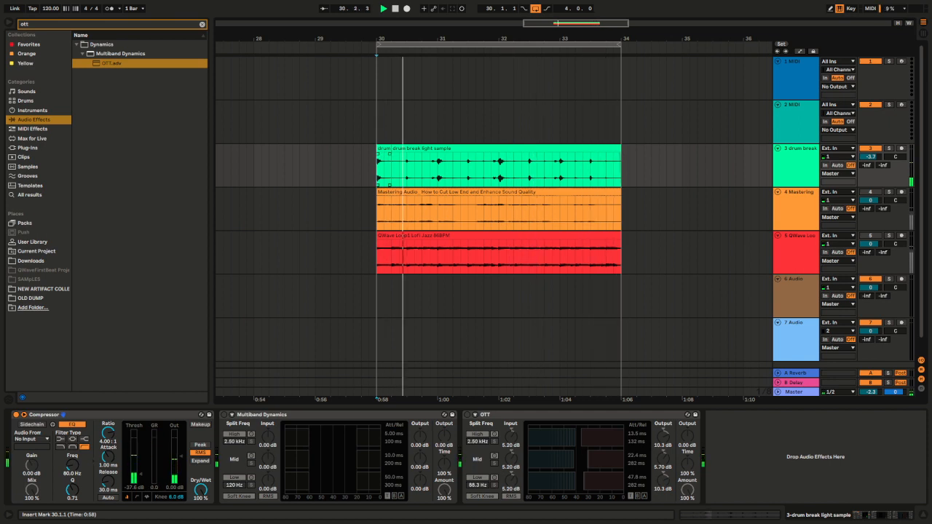
pyautogui.click(384, 148)
pyautogui.press('space')
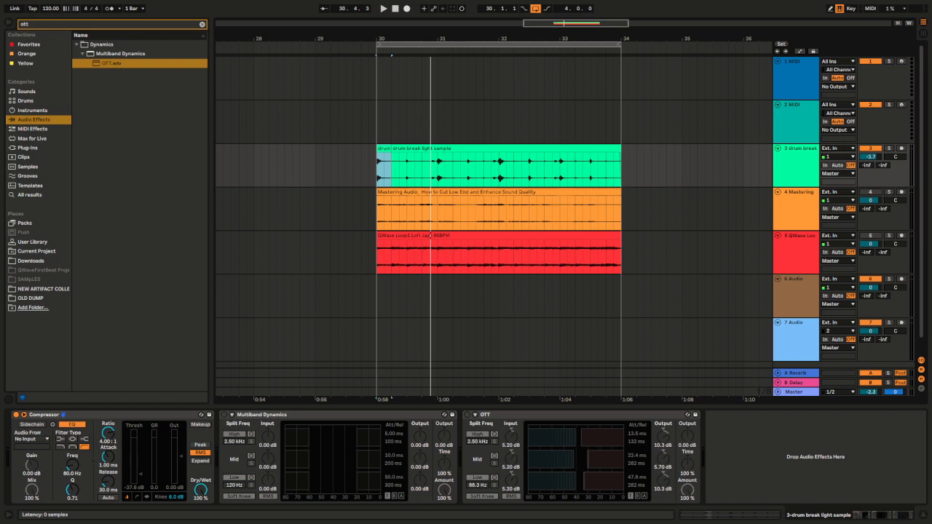
pyautogui.press('space')
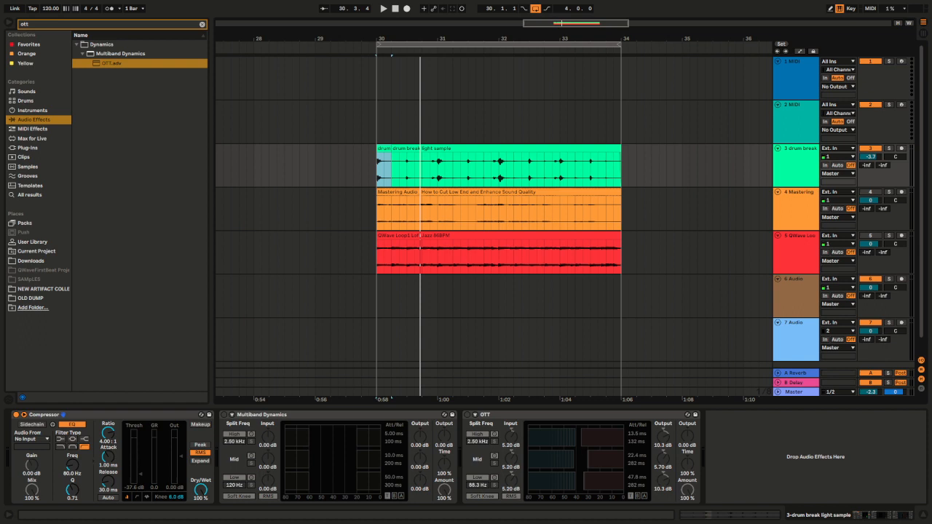
# - Turn off the drum break's Compressor and switch playback from the drum break track to the Mastering Audio track
pyautogui.click(16, 415)
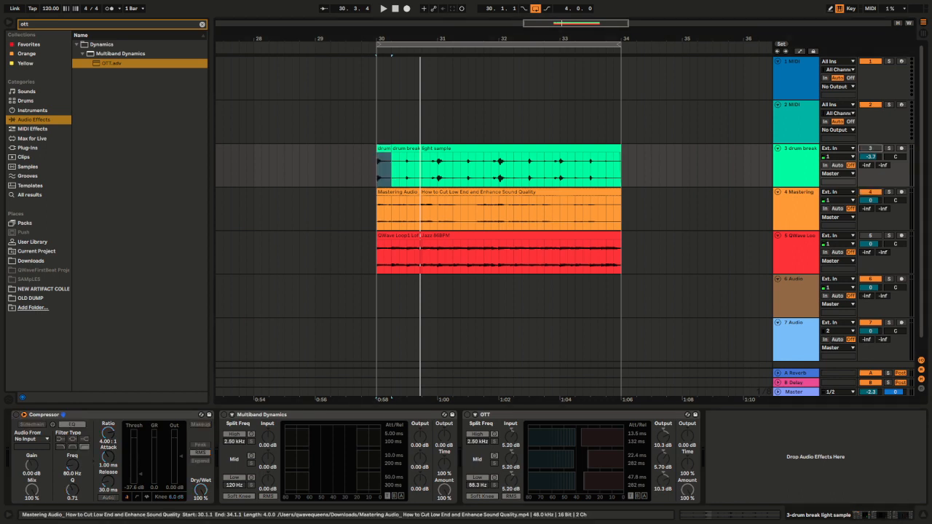
pyautogui.click(436, 192)
pyautogui.press('space')
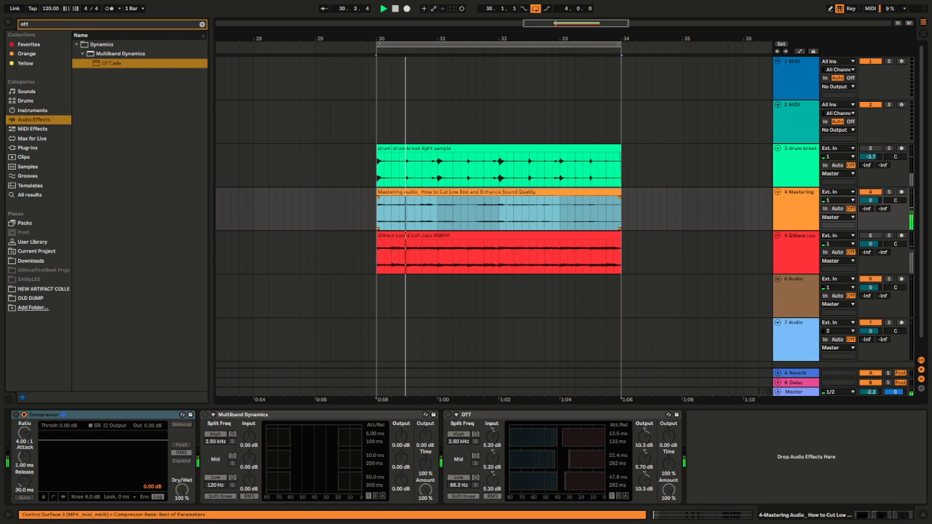
# - Examine the Mastering Audio clip's waveform and play the clip from bar 30 with its Compressor off
pyautogui.doubleClick(437, 193)
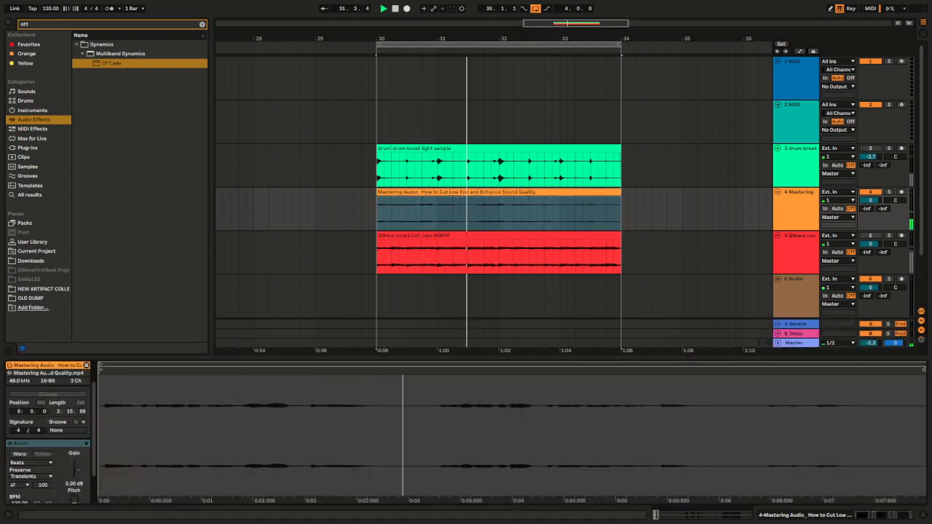
pyautogui.hotkey('shift', 'Tab')
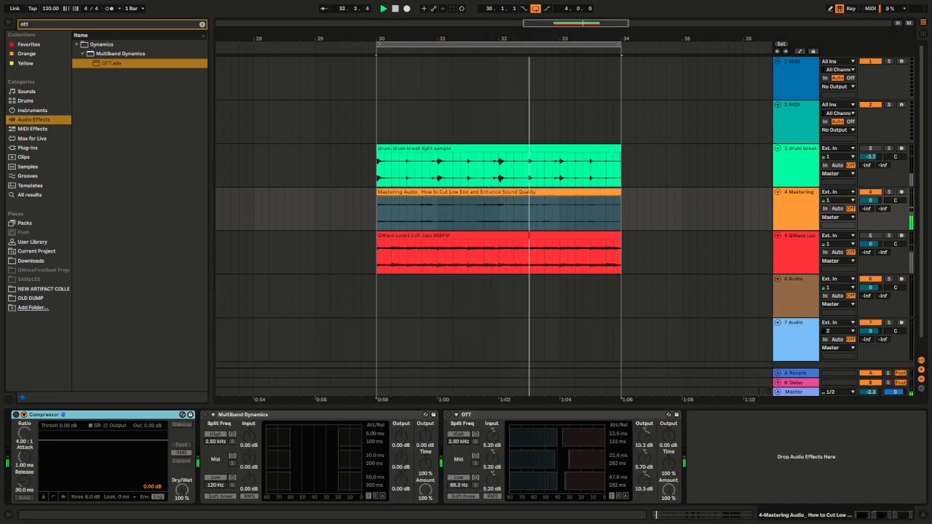
pyautogui.click(408, 192)
pyautogui.click(379, 211)
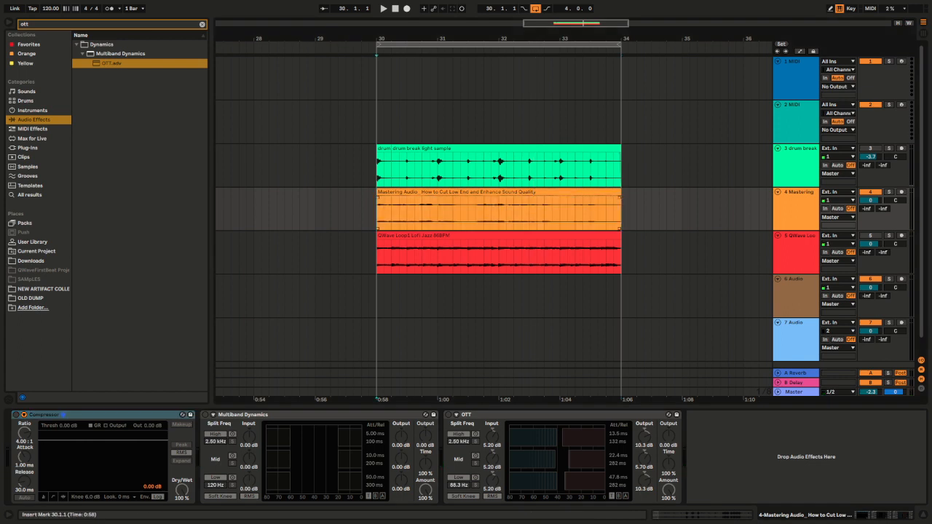
pyautogui.press('space')
pyautogui.click(466, 192)
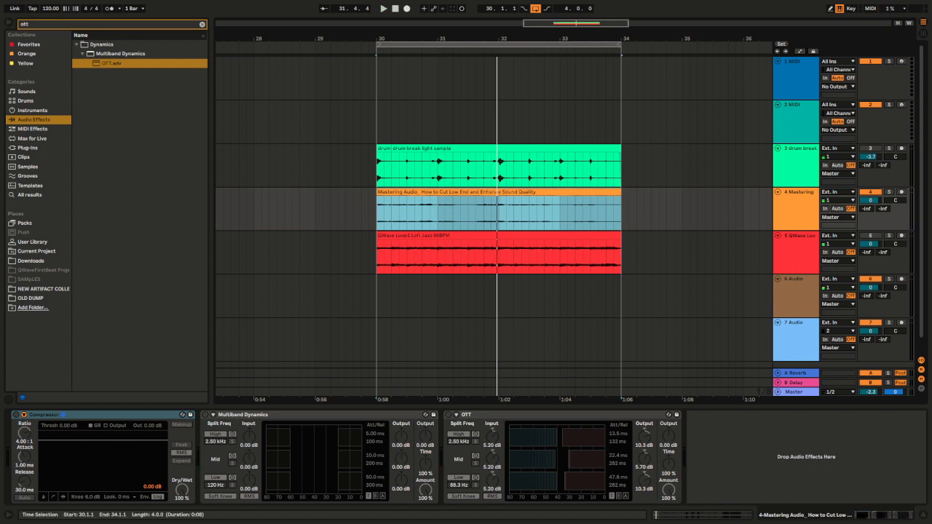
pyautogui.press('space')
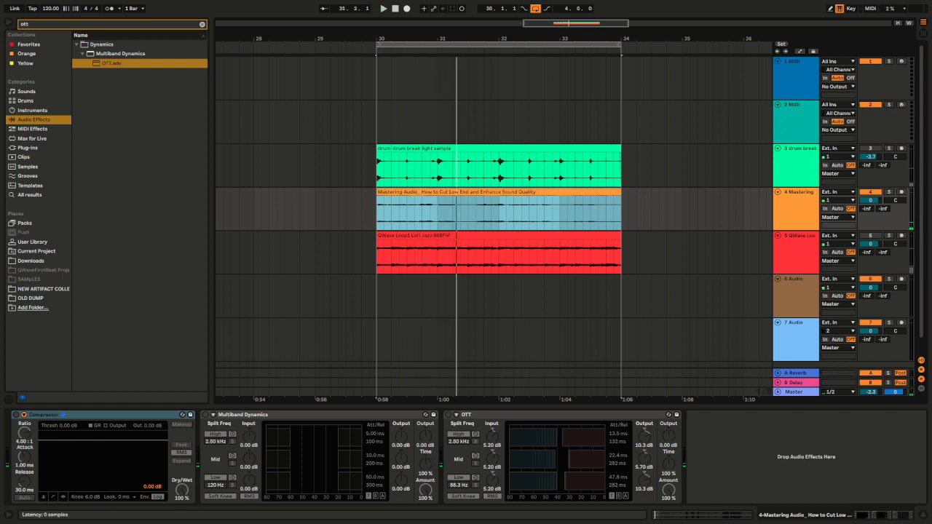
# - Turn on the Mastering Audio track's Compressor in the compact meter view and set its threshold to -47.0 dB
pyautogui.click(16, 414)
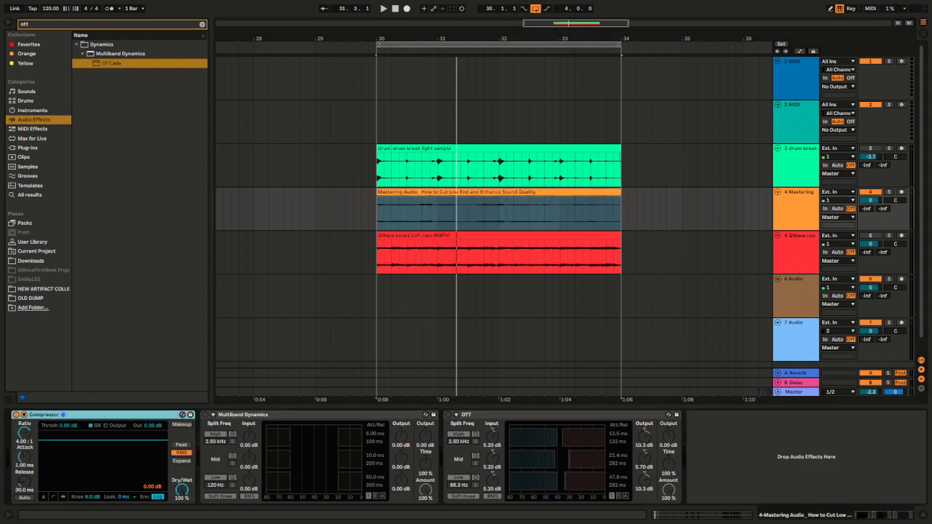
pyautogui.click(43, 497)
pyautogui.press('space')
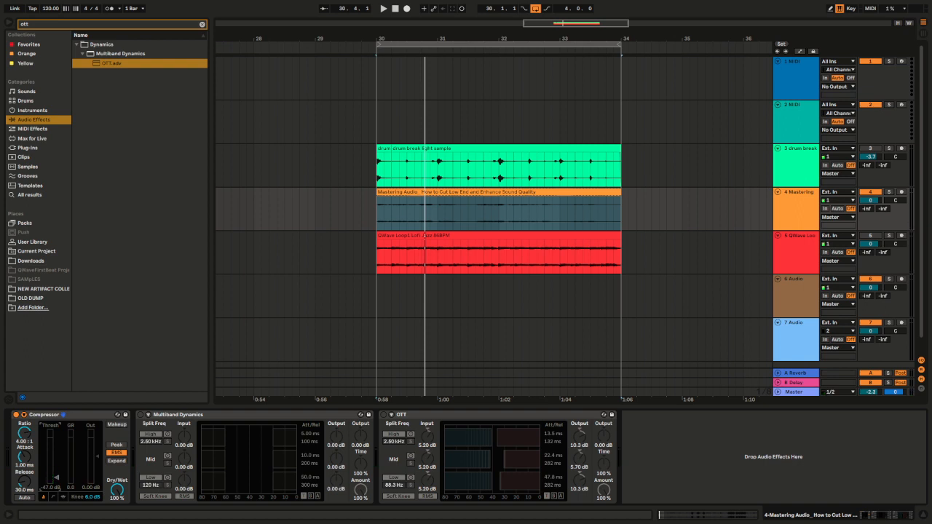
# - Play the Mastering Audio clip to compare its sound with the Compressor bypassed and active, leaving the Compressor on
pyautogui.press('space')
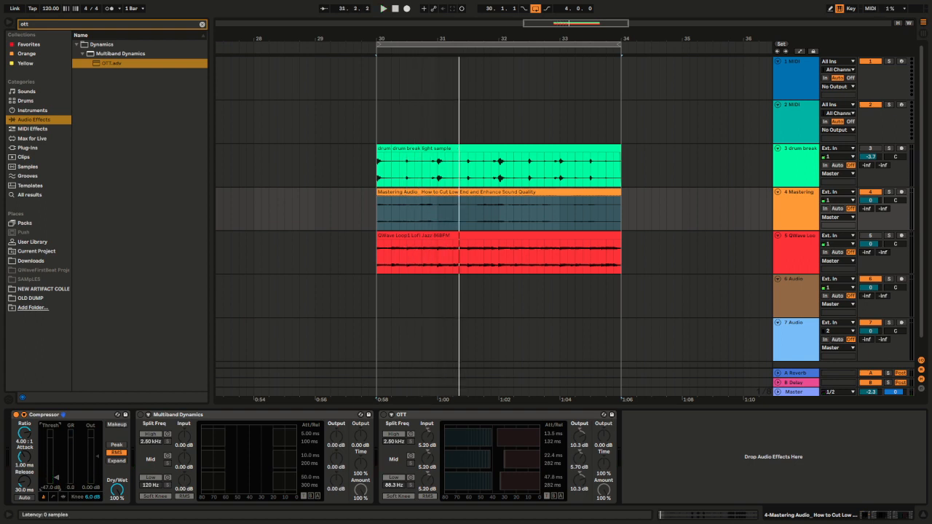
pyautogui.press('space')
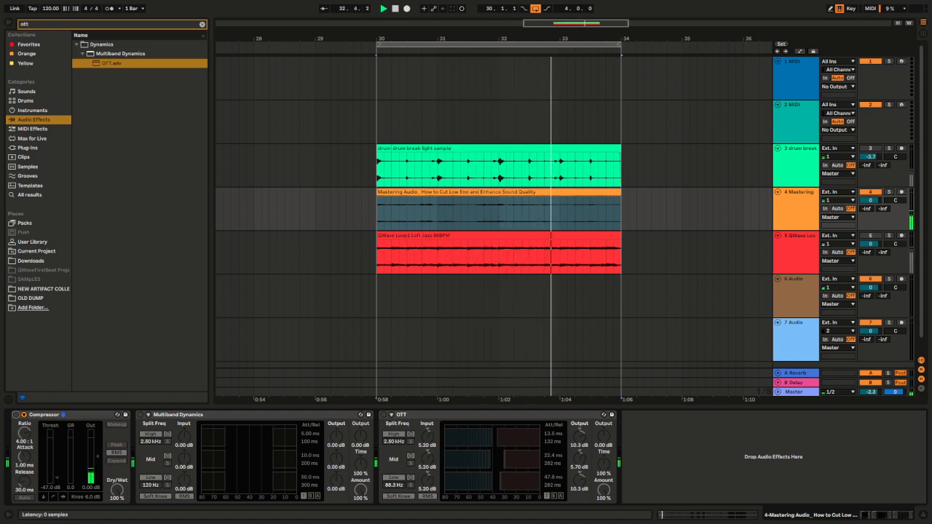
pyautogui.click(16, 415)
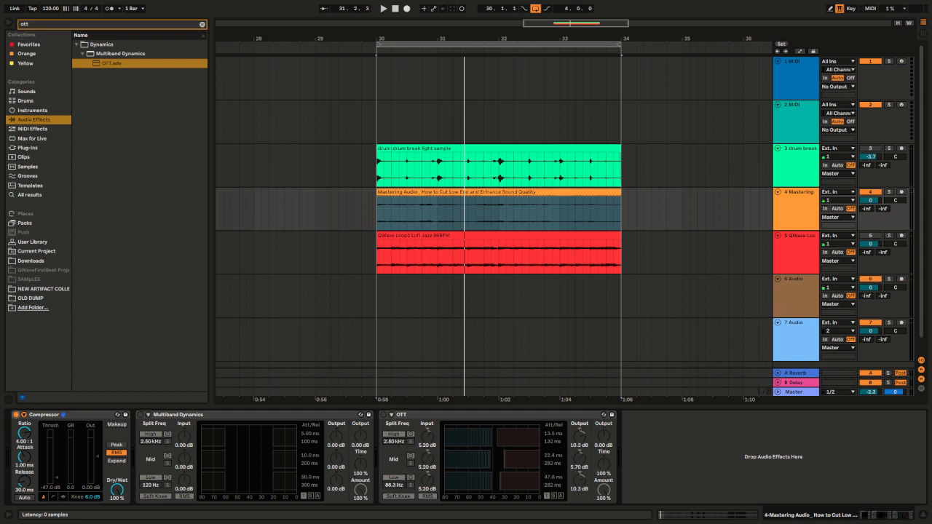
# - Switch the Mastering Audio track's Compressor to the activity view and select the track's clip
pyautogui.click(499, 192)
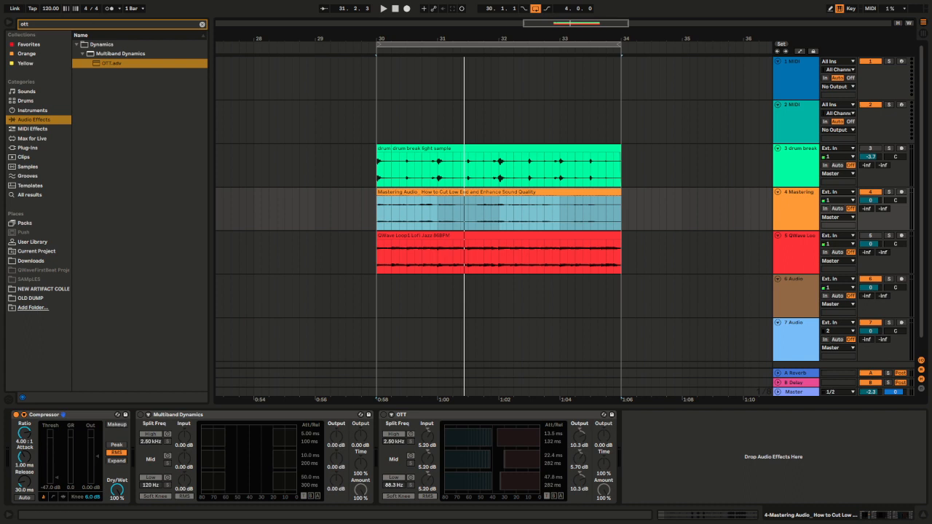
pyautogui.click(63, 497)
pyautogui.click(498, 192)
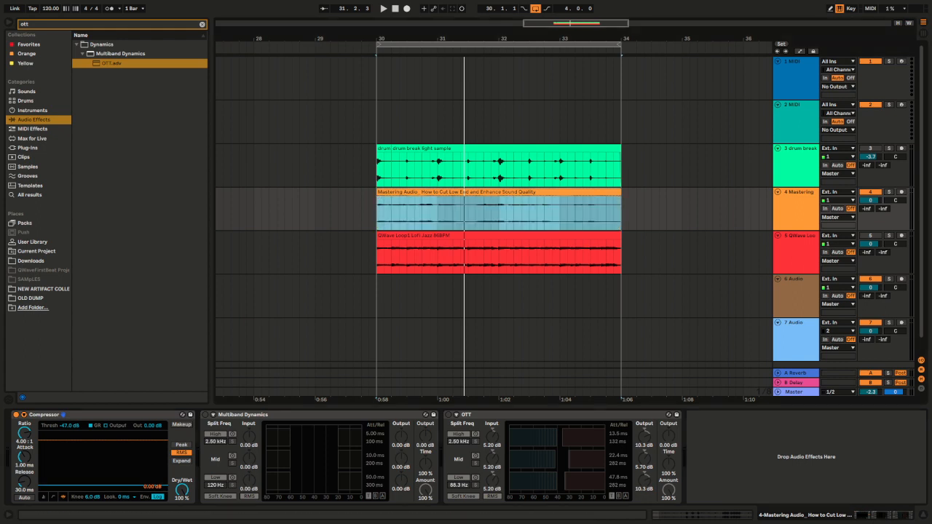
# - Play the Mastering Audio clip several times and examine the gain reduction curve in the Compressor's activity view
pyautogui.press('space')
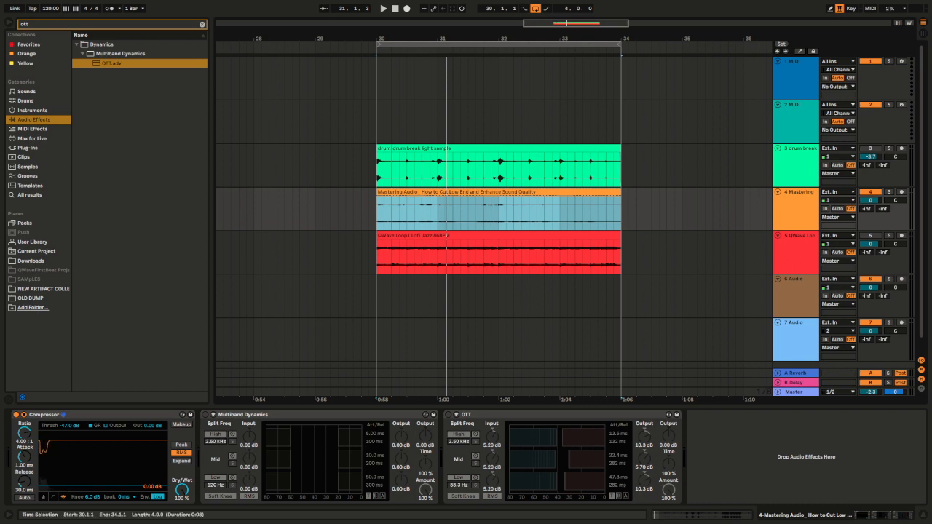
pyautogui.press('space')
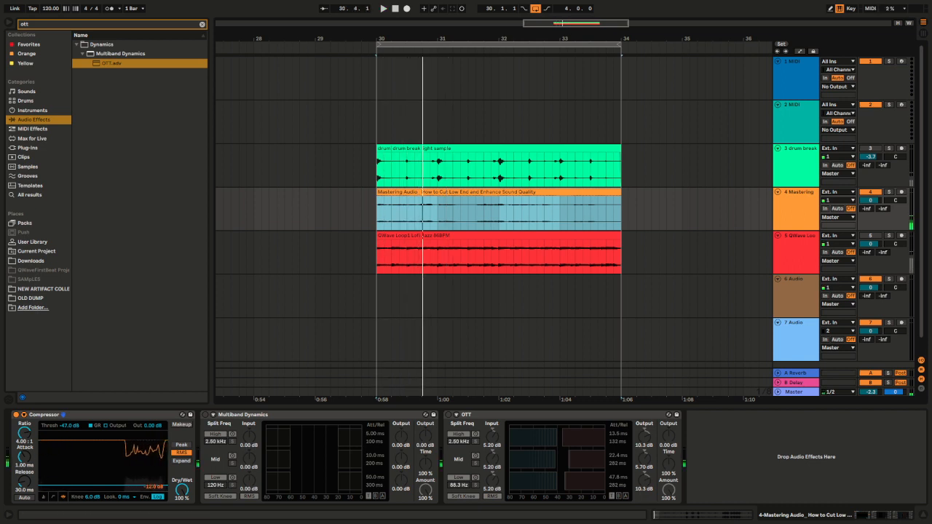
pyautogui.press('space')
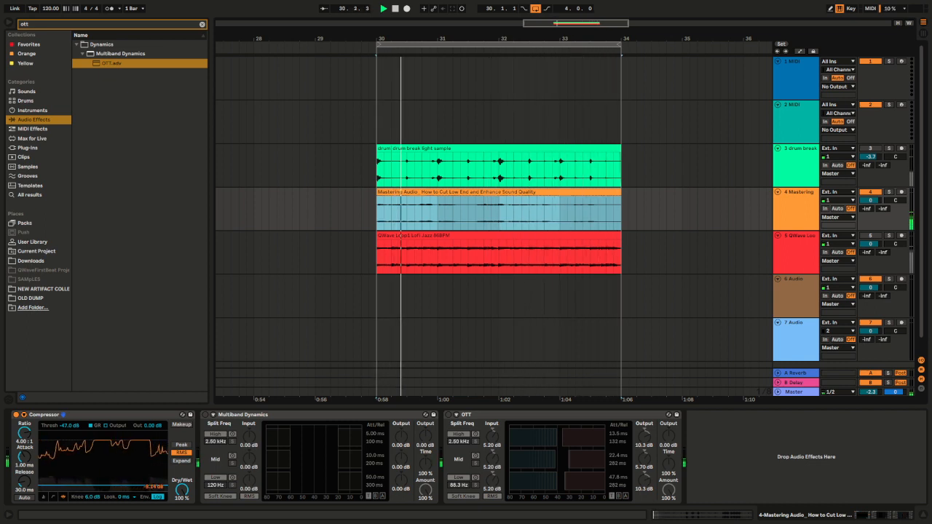
# - Set the Compressor's threshold to -48.4 dB while playing the Mastering Audio clip and switch the device to the compact meter view
pyautogui.moveTo(102, 484); pyautogui.dragTo(102, 491)
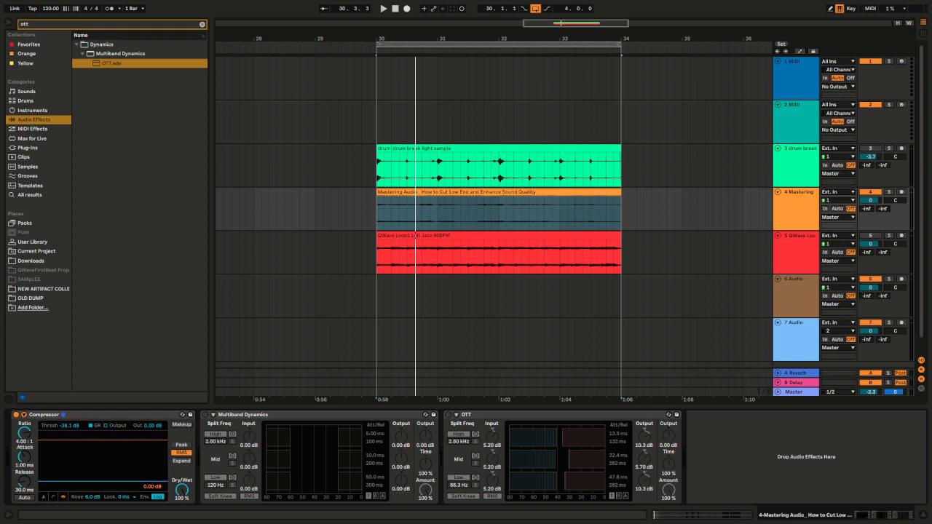
pyautogui.press('space')
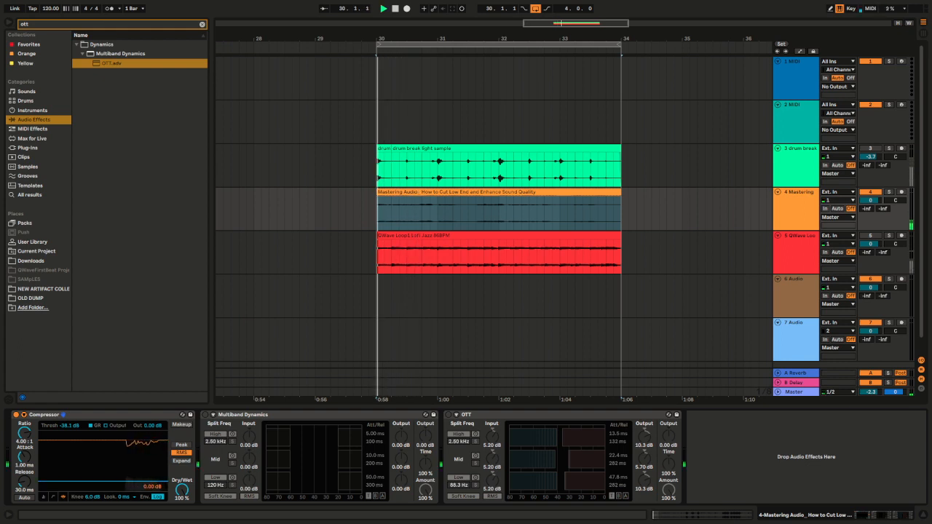
pyautogui.click(43, 497)
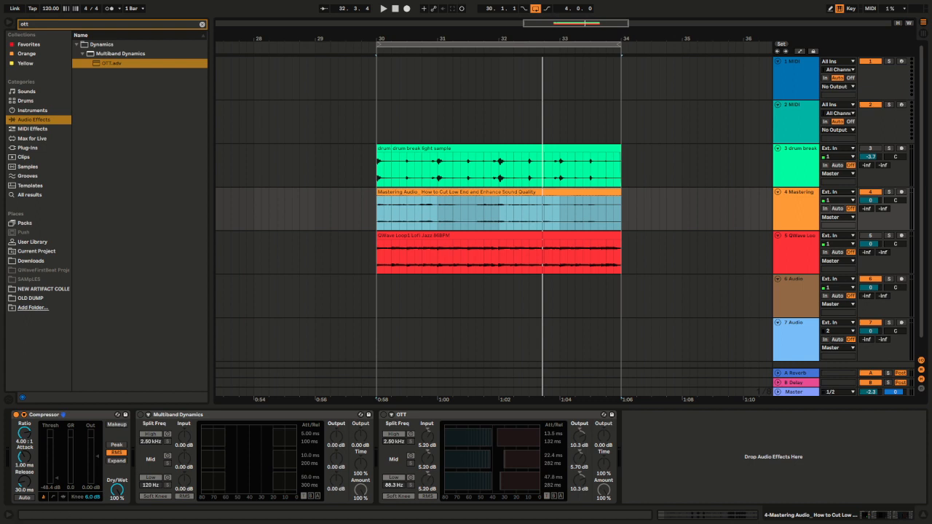
# - Set the Compressor's output gain to 10.2 dB and its ratio to 1.00 : 1, and play the Mastering Audio clip
pyautogui.press('space')
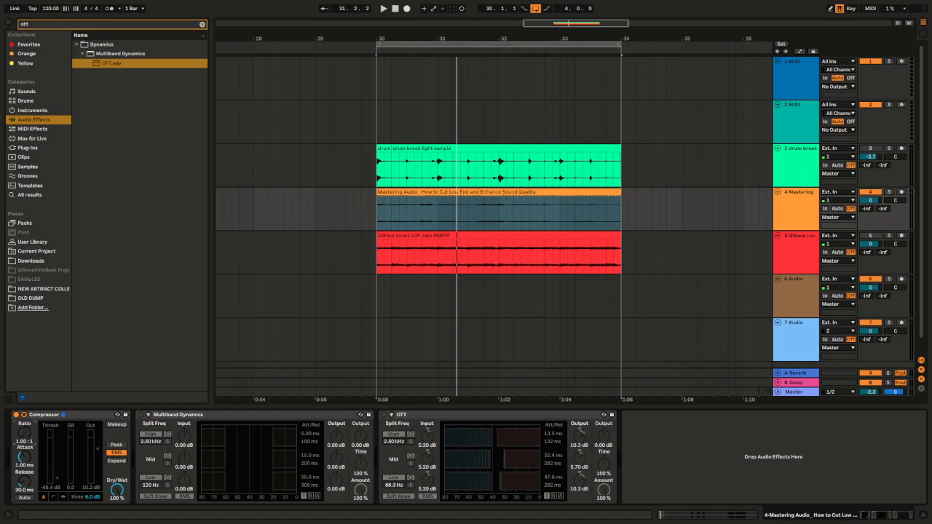
pyautogui.press('space')
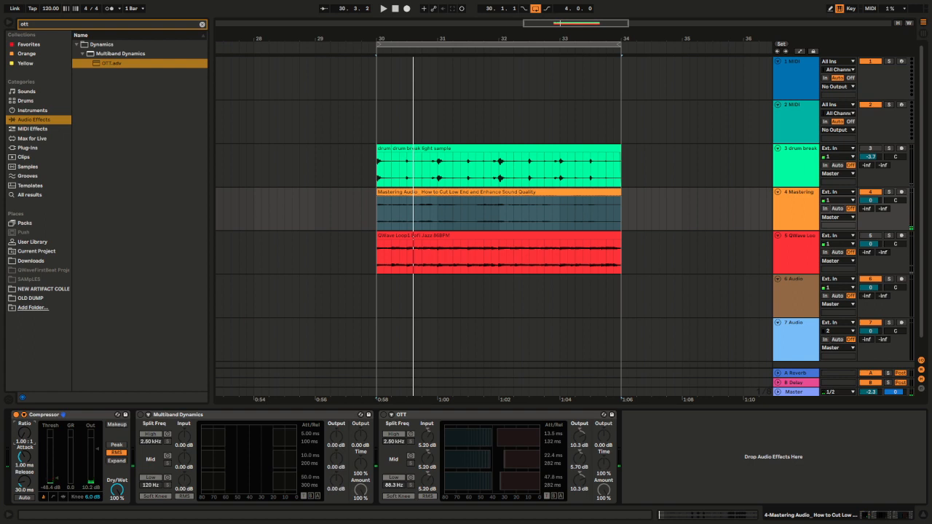
pyautogui.press('space')
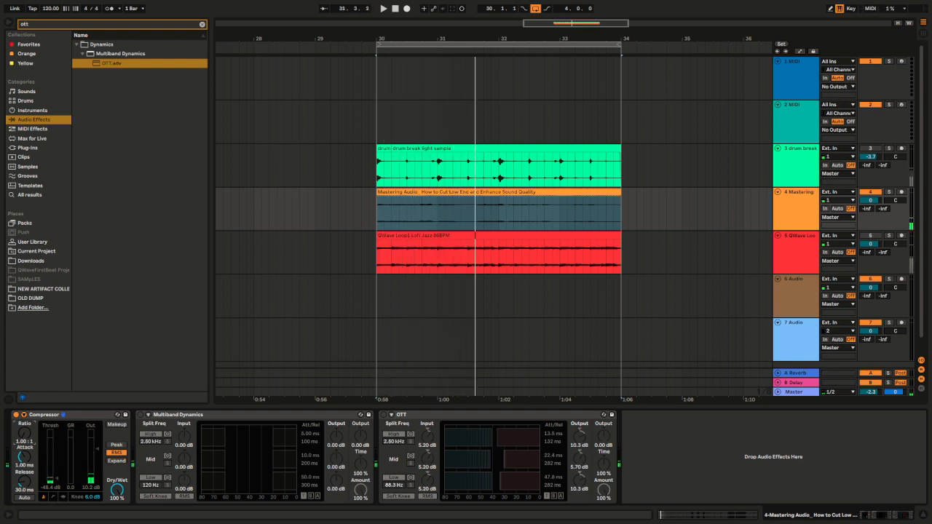
pyautogui.press('space')
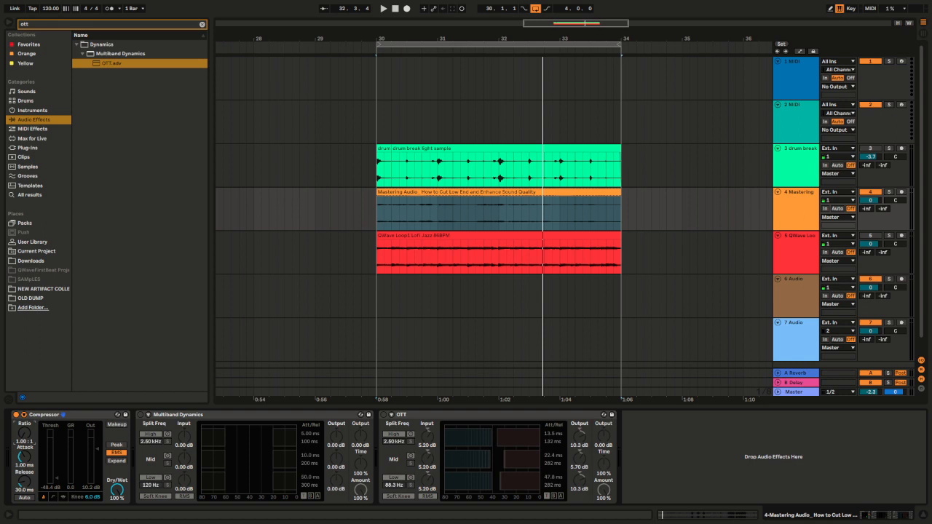
pyautogui.press('space')
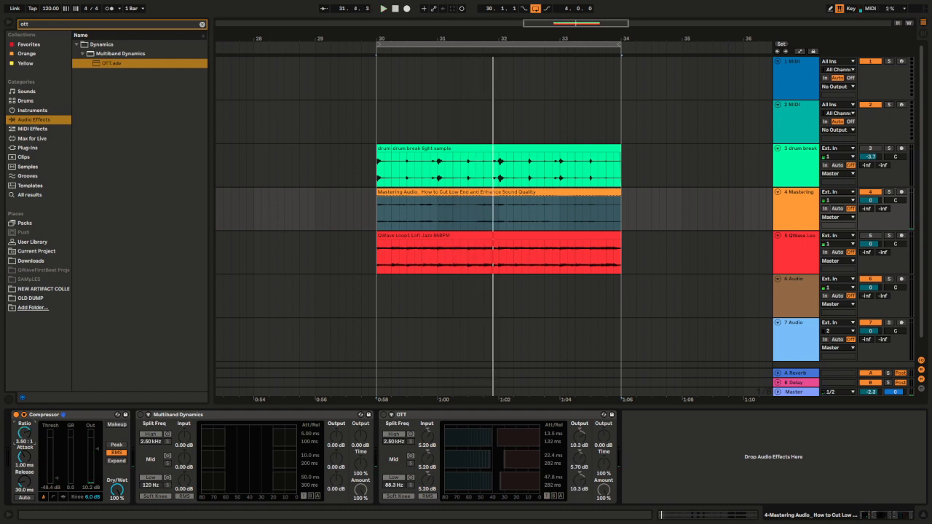
# - Play the clip while trying Compressor ratios of 2.07 : 1, inf : 1 and 2.00 : 1, and settle on 7.41 : 1
pyautogui.moveTo(24, 433); pyautogui.dragTo(24, 413)
pyautogui.press('space')
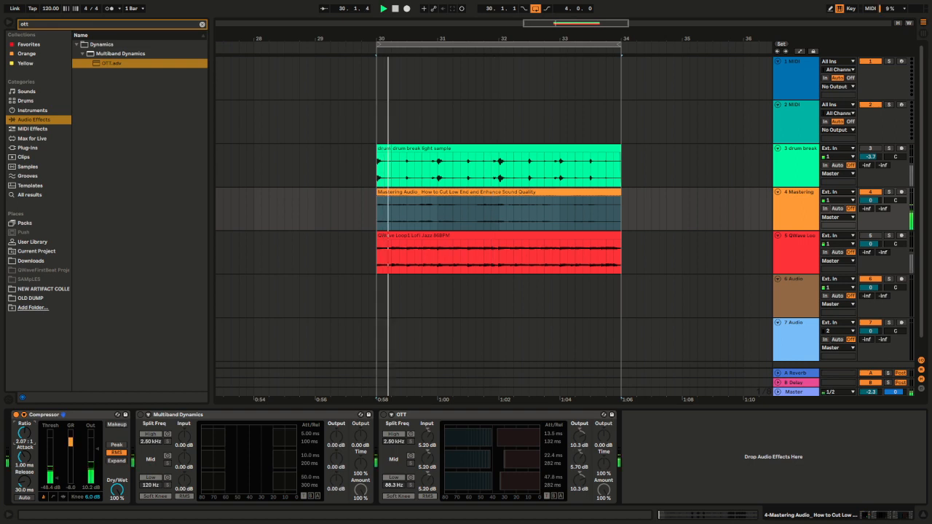
pyautogui.moveTo(24, 433); pyautogui.dragTo(24, 403)
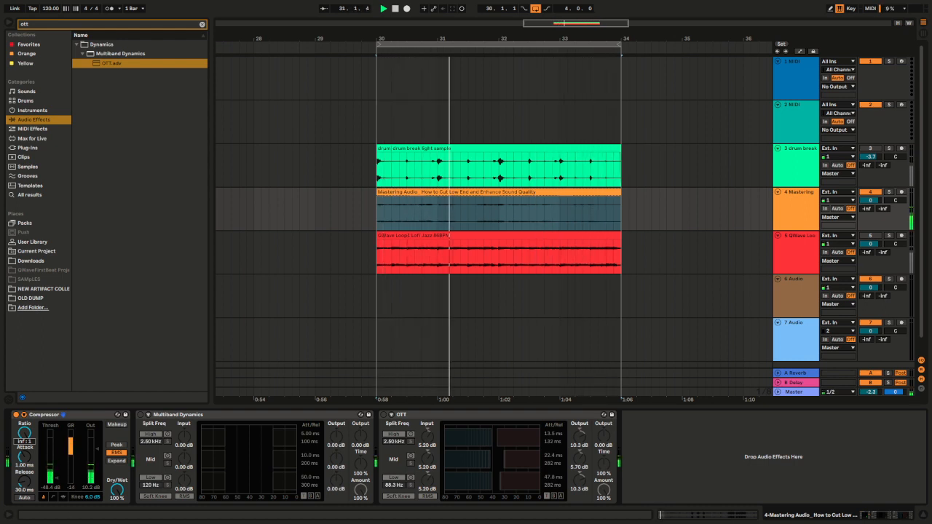
pyautogui.moveTo(24, 433); pyautogui.dragTo(24, 481)
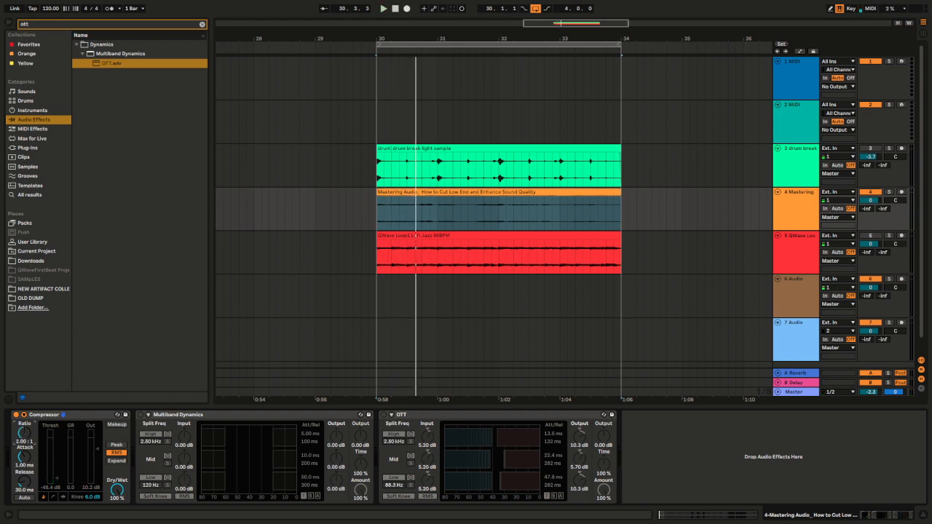
pyautogui.press('space')
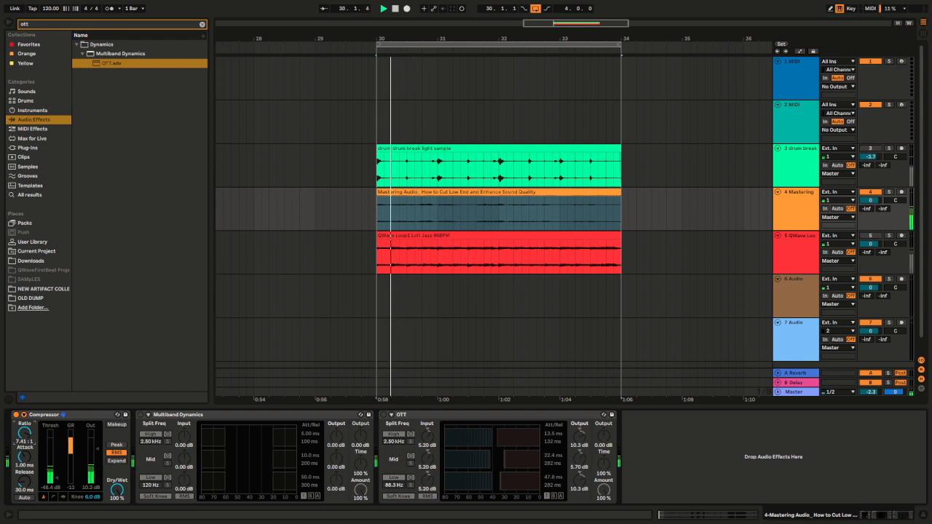
pyautogui.press('space')
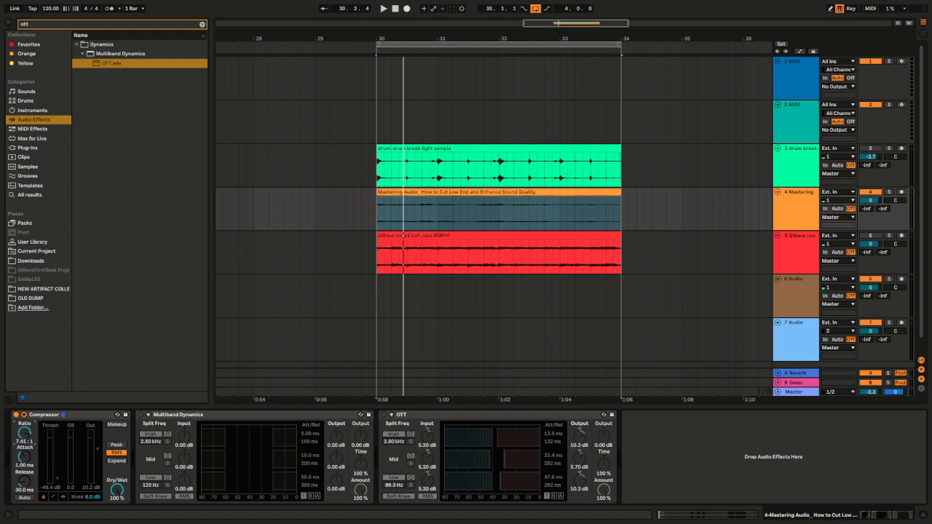
# - Set the Compressor's attack to 0.01 ms, switch the device to the activity view and play the Mastering Audio clip
pyautogui.click(499, 192)
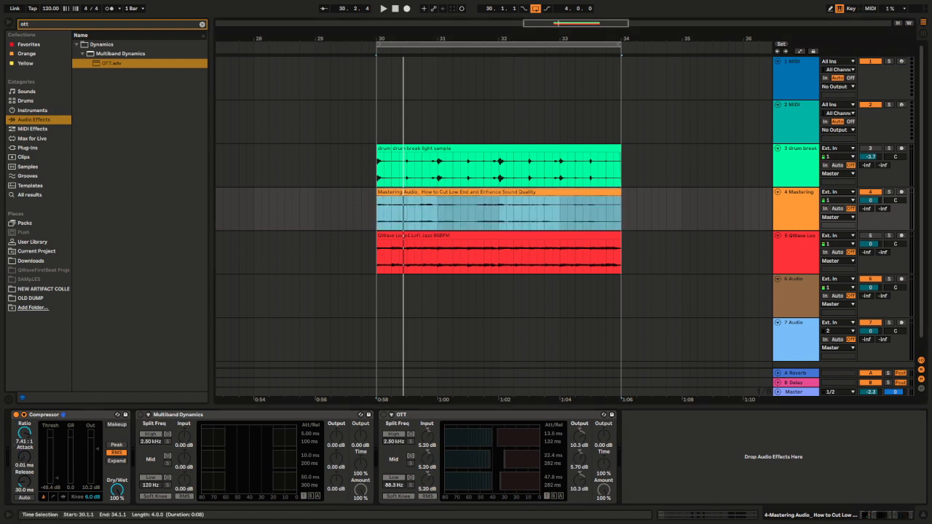
pyautogui.click(63, 497)
pyautogui.press('space')
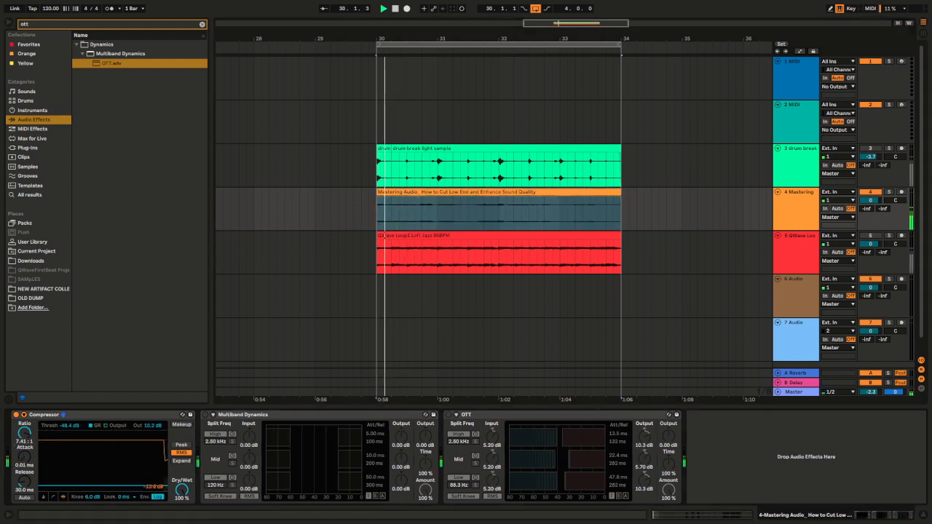
pyautogui.press('space')
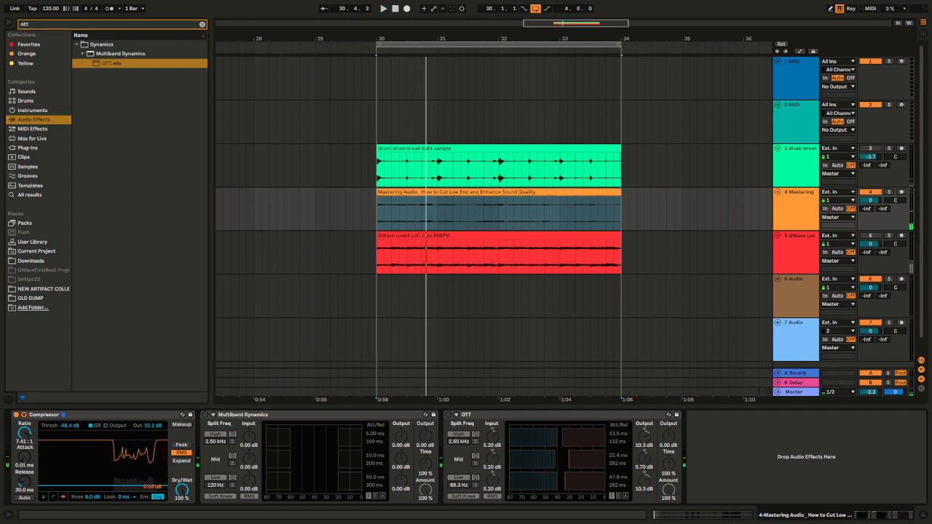
# - Set the Compressor's attack to 161 ms while playing the Mastering Audio clip
pyautogui.press('space')
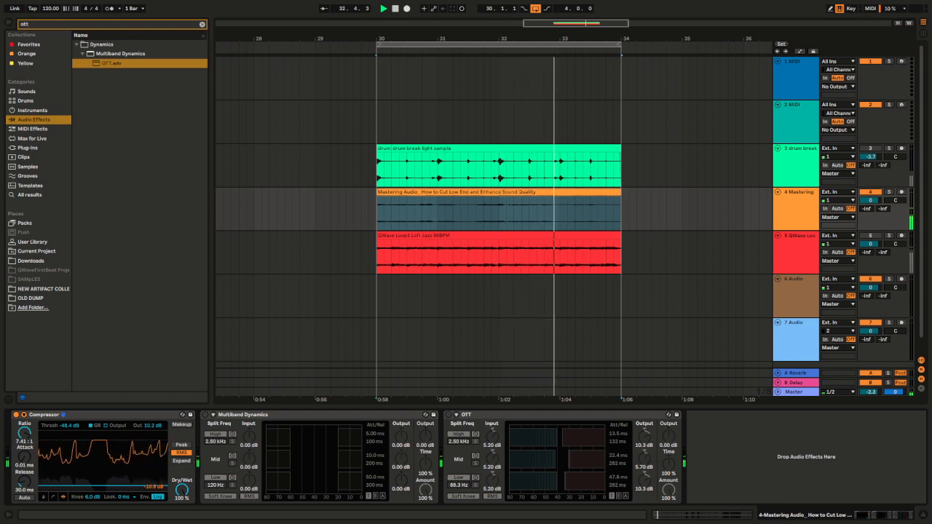
pyautogui.moveTo(24, 456); pyautogui.dragTo(24, 416)
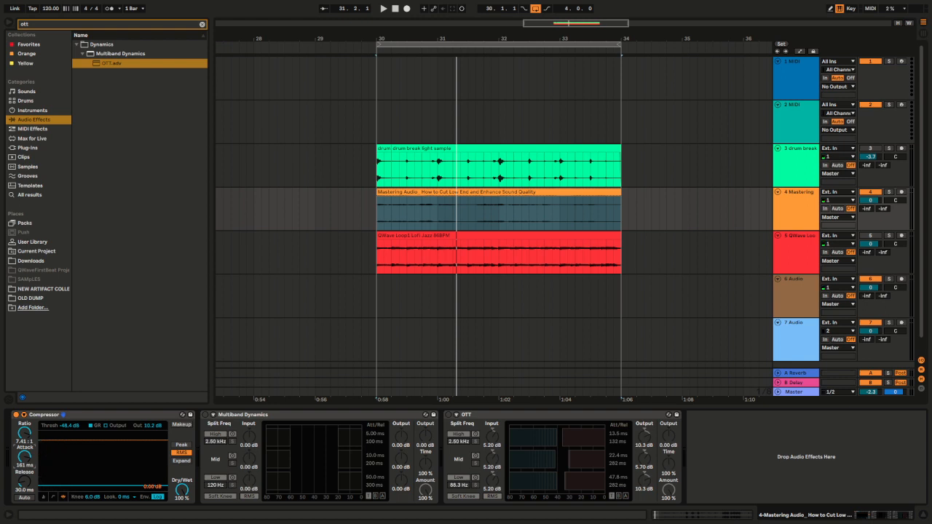
pyautogui.press('space')
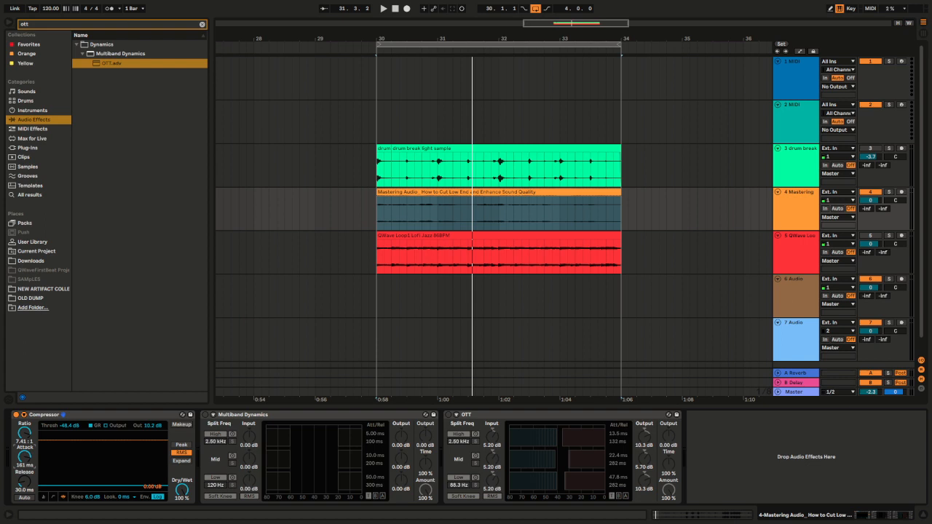
# - Set the attack to 1.00 ms and play the clip with release times of 3.00 s, 30.0 ms and 15.5 ms
pyautogui.press('space')
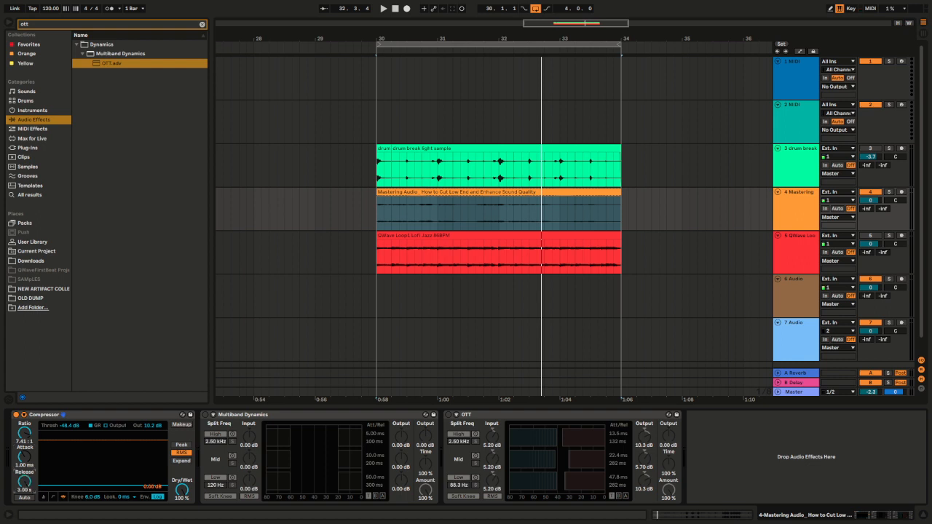
pyautogui.press('space')
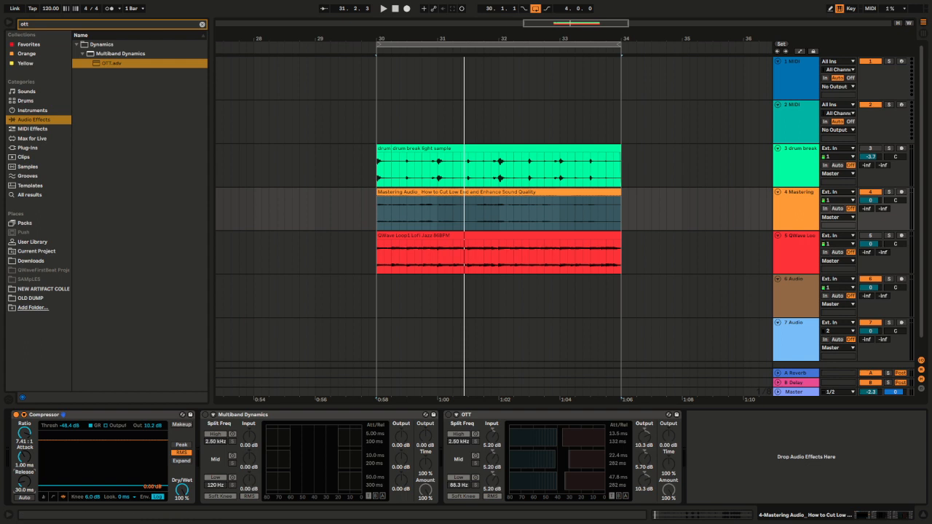
pyautogui.press('space')
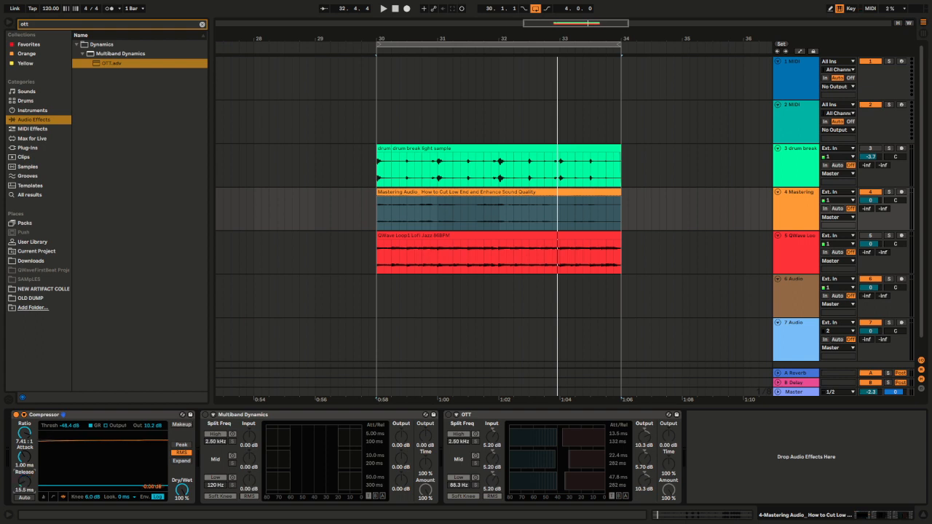
pyautogui.press('space')
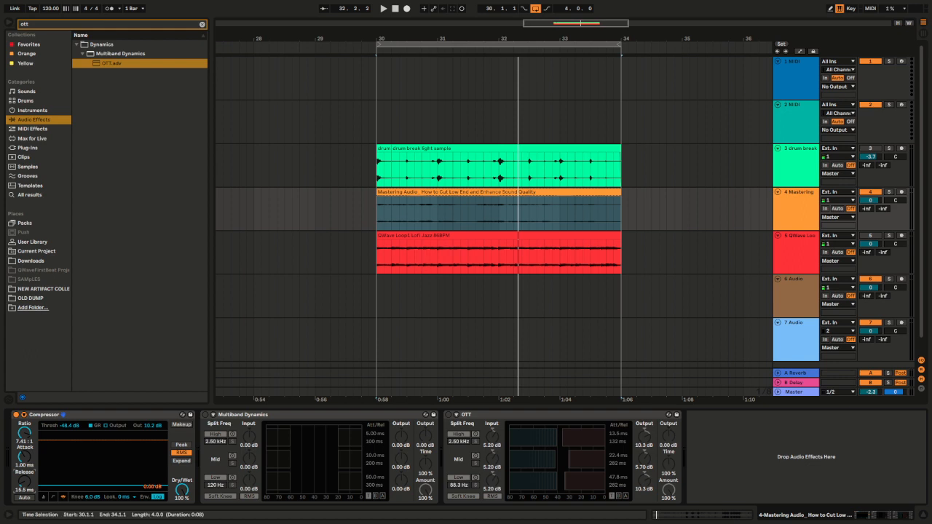
# - Deactivate the Mastering Audio track, activate the QWave Loop track and play its loop with the Compressor off
pyautogui.click(415, 235)
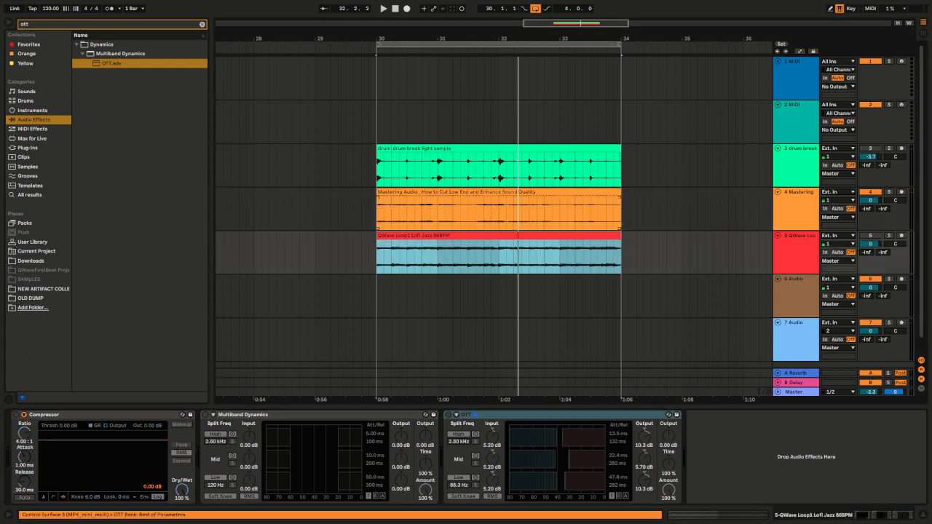
pyautogui.click(377, 211)
pyautogui.click(415, 235)
pyautogui.click(870, 235)
pyautogui.click(798, 236)
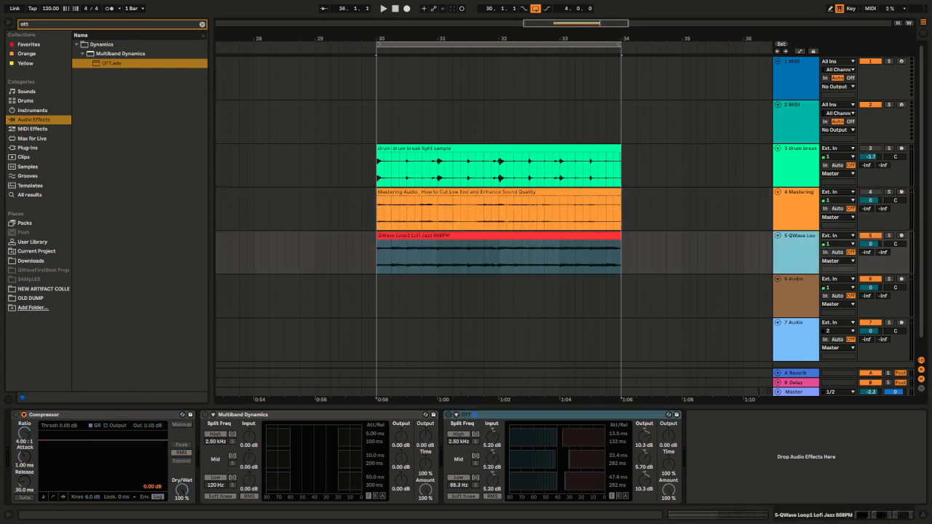
pyautogui.press('space')
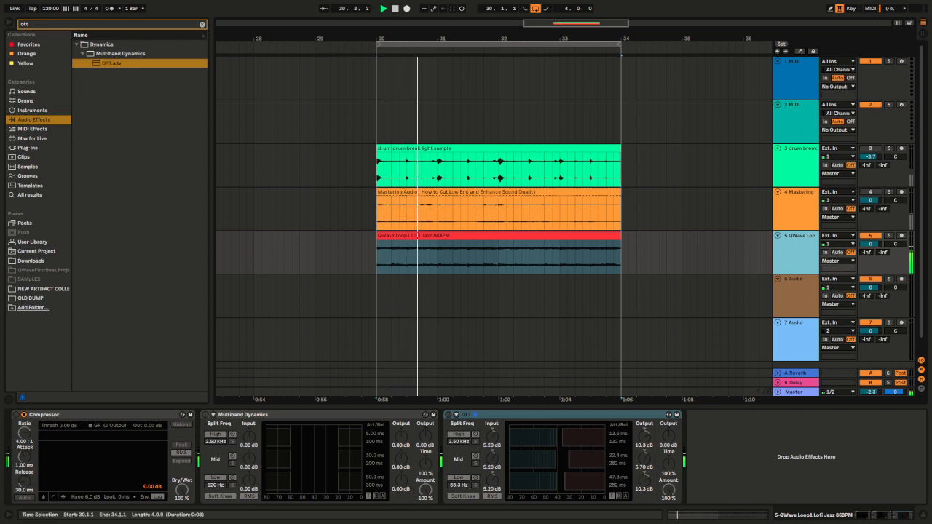
# - Turn on the QWave Loop track's Compressor in the activity view with threshold -39.2 dB, ratio inf : 1, attack 0.04 ms and output 12.4 dB
pyautogui.click(15, 415)
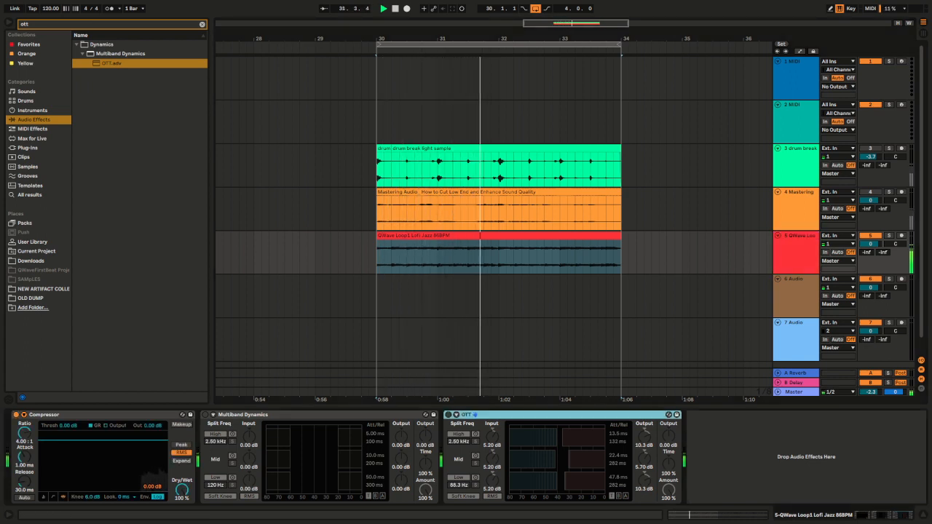
pyautogui.click(43, 496)
pyautogui.click(63, 497)
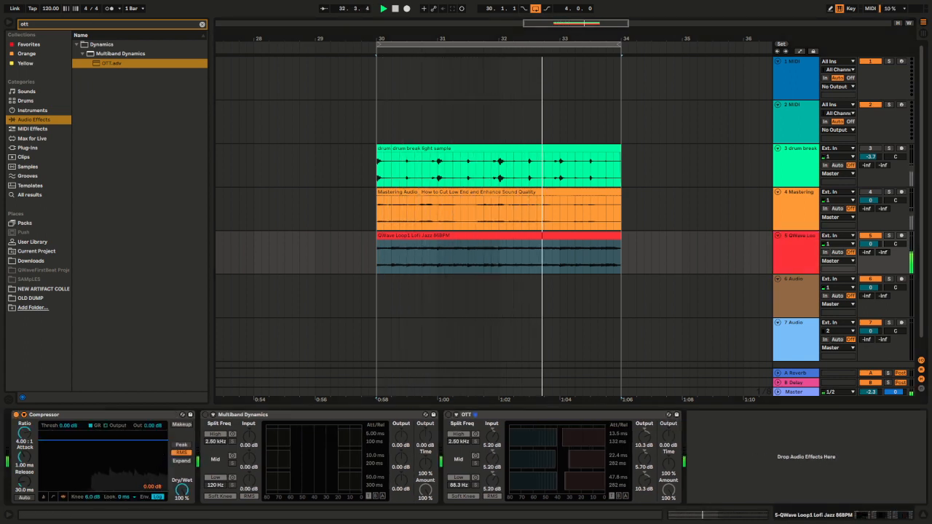
pyautogui.moveTo(102, 439); pyautogui.dragTo(103, 481)
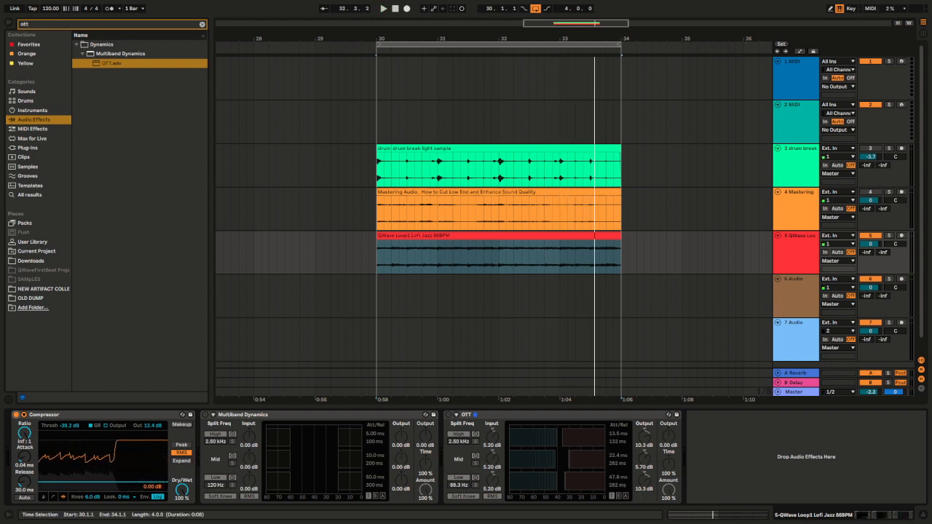
# - Deactivate the QWave Loop track, solo the drum break track and play it with its Compressor on in the activity view
pyautogui.click(798, 158)
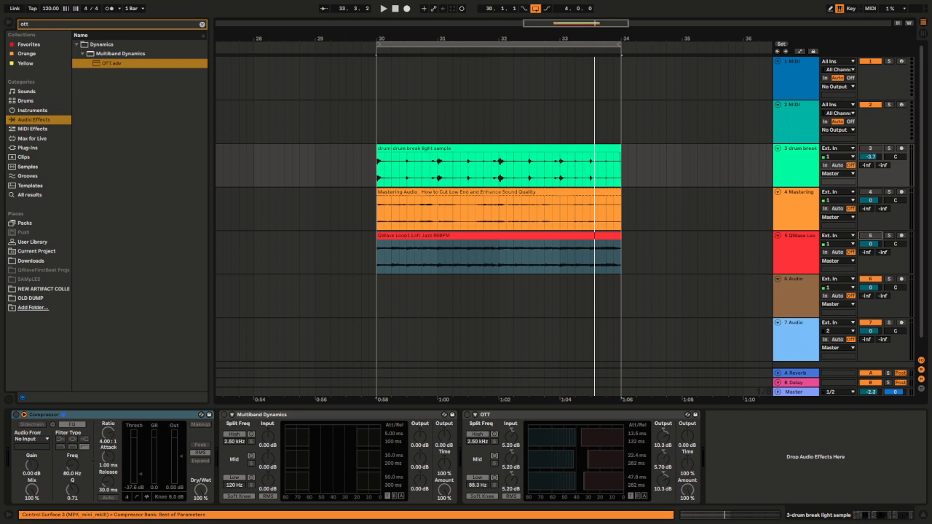
pyautogui.click(889, 149)
pyautogui.press('space')
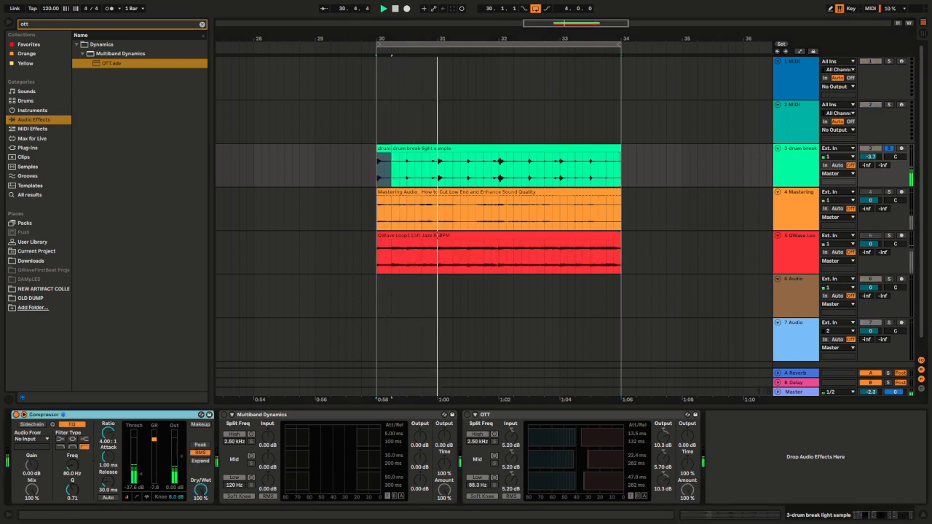
pyautogui.click(147, 497)
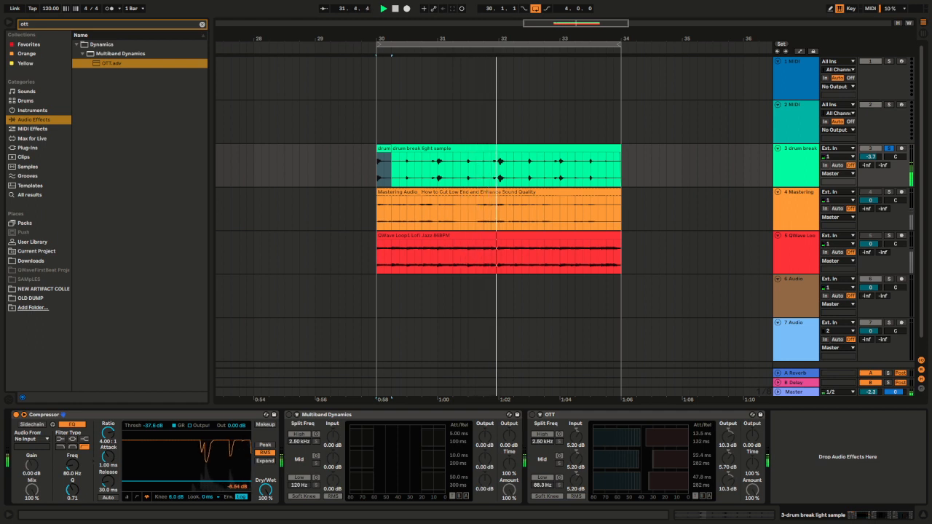
# - Set the drum break Compressor's ratio to inf : 1, attack to 0.31 ms and threshold to -32.1 dB during playback
pyautogui.moveTo(107, 432); pyautogui.dragTo(108, 396)
pyautogui.click(108, 457)
pyautogui.moveTo(108, 457); pyautogui.dragTo(108, 468)
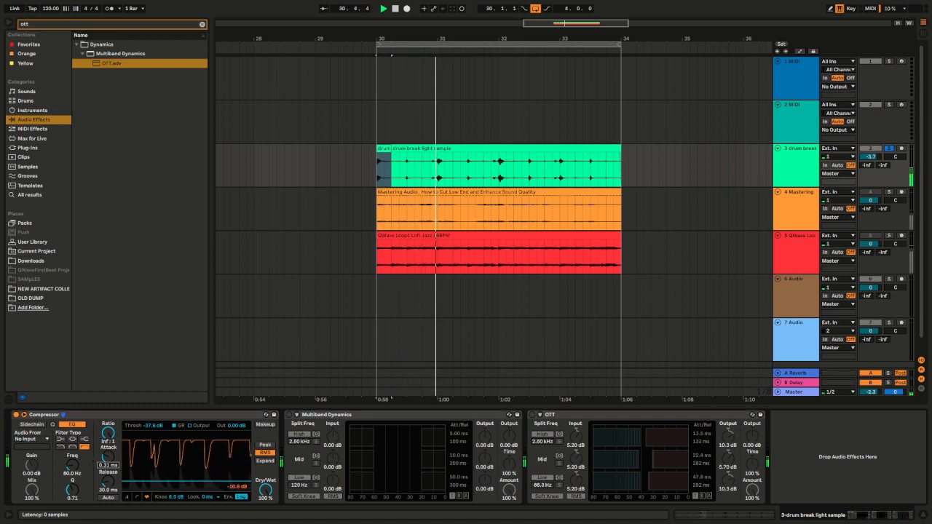
pyautogui.moveTo(187, 481); pyautogui.dragTo(186, 478)
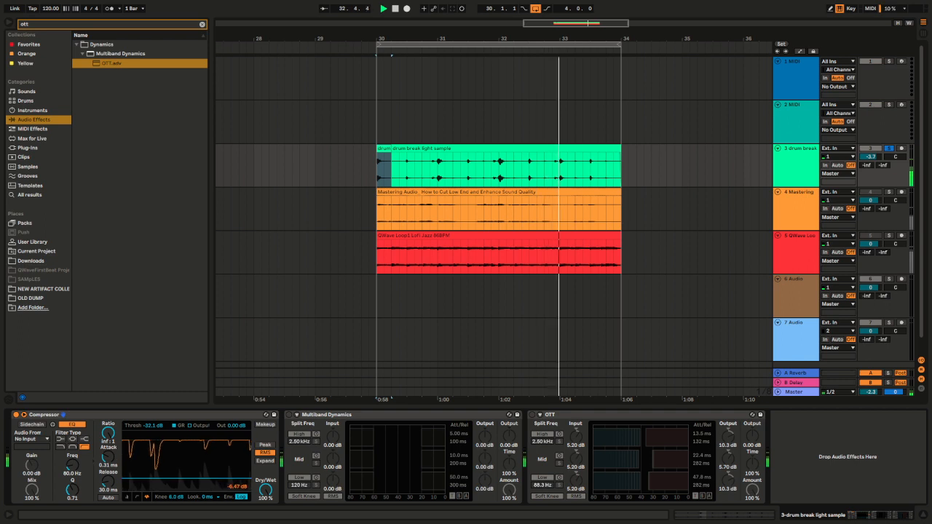
# - Compare the drum break with its Compressor switched off and on again
pyautogui.click(16, 415)
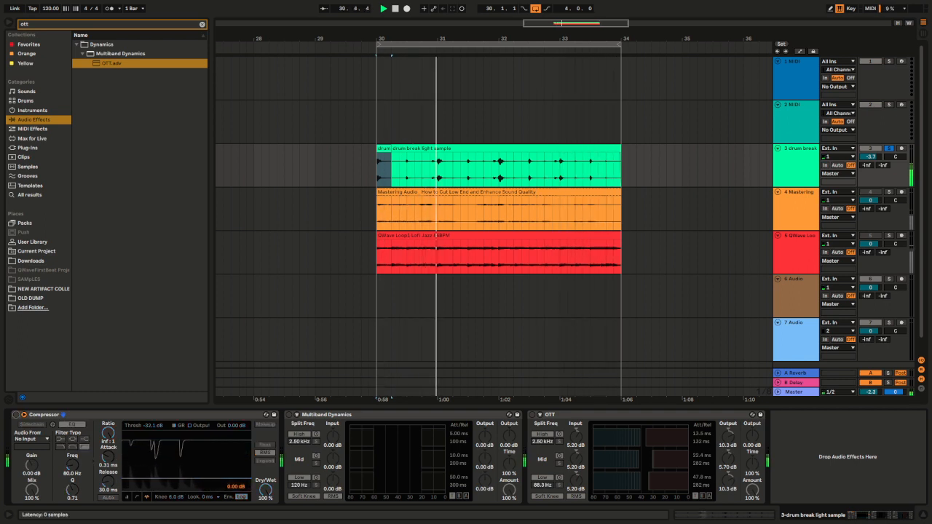
pyautogui.click(16, 415)
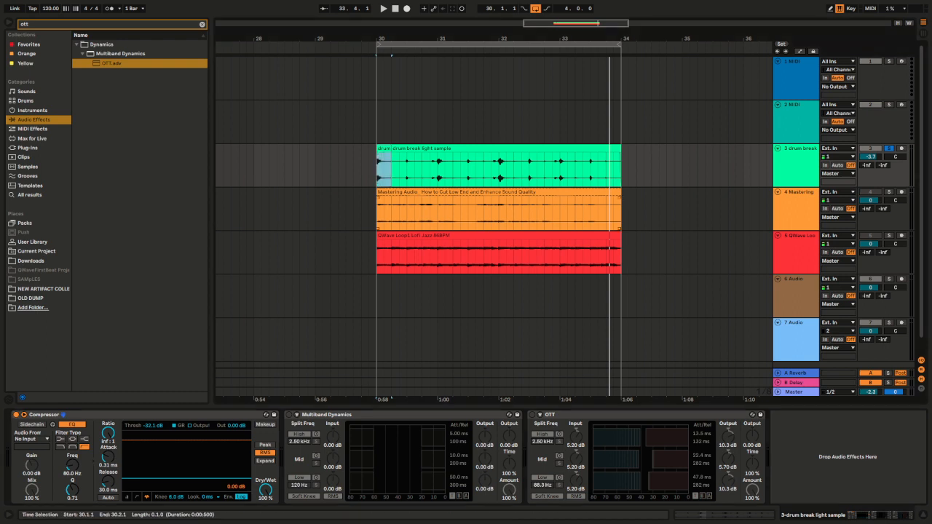
pyautogui.press('space')
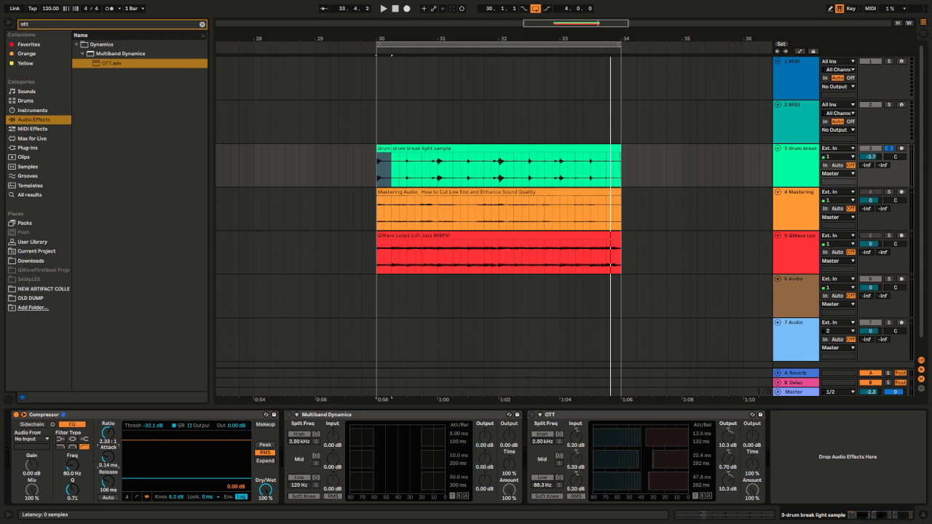
# - Switch off the Compressor, switch on Multiband Dynamics and play the drum break through it from the start of the clip
pyautogui.click(15, 414)
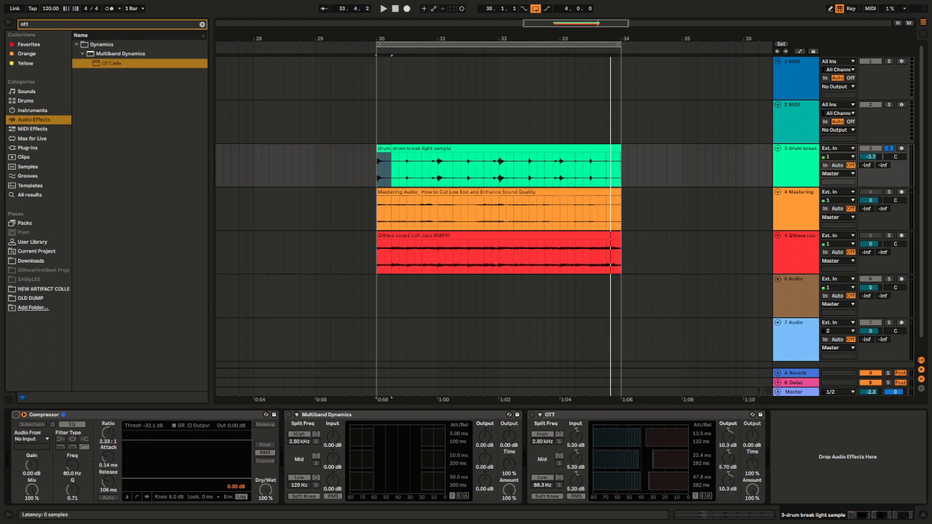
pyautogui.click(289, 415)
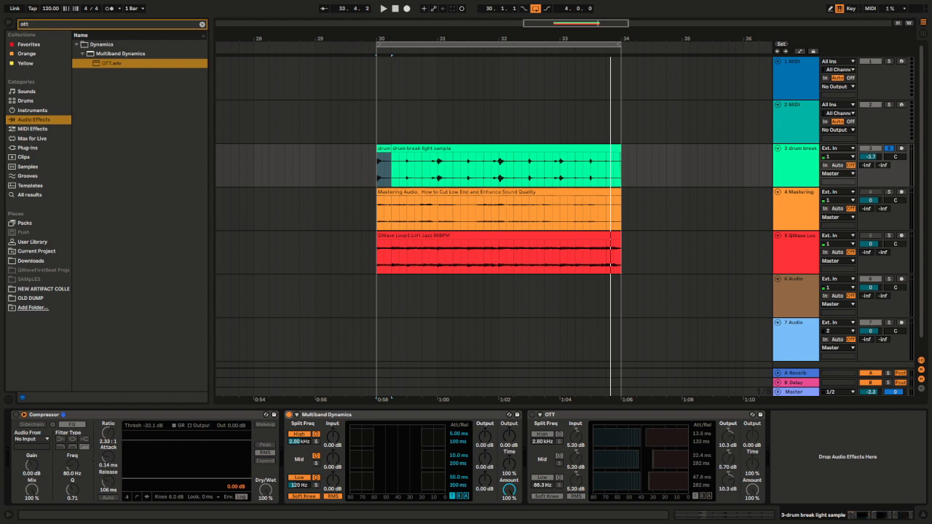
pyautogui.moveTo(298, 442); pyautogui.dragTo(299, 440)
pyautogui.moveTo(298, 485)
pyautogui.mouseDown()
pyautogui.moveTo(298, 474)
pyautogui.moveTo(298, 484)
pyautogui.mouseUp()
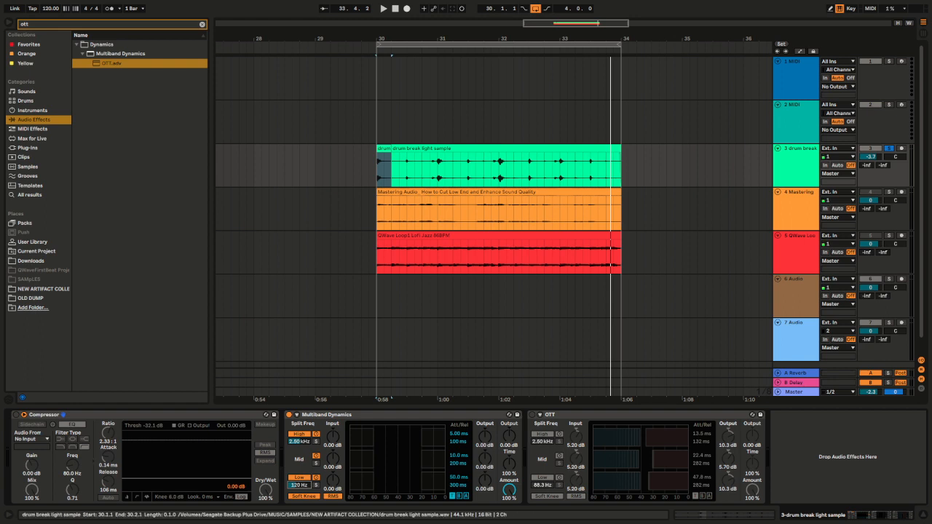
pyautogui.click(384, 148)
pyautogui.press('space')
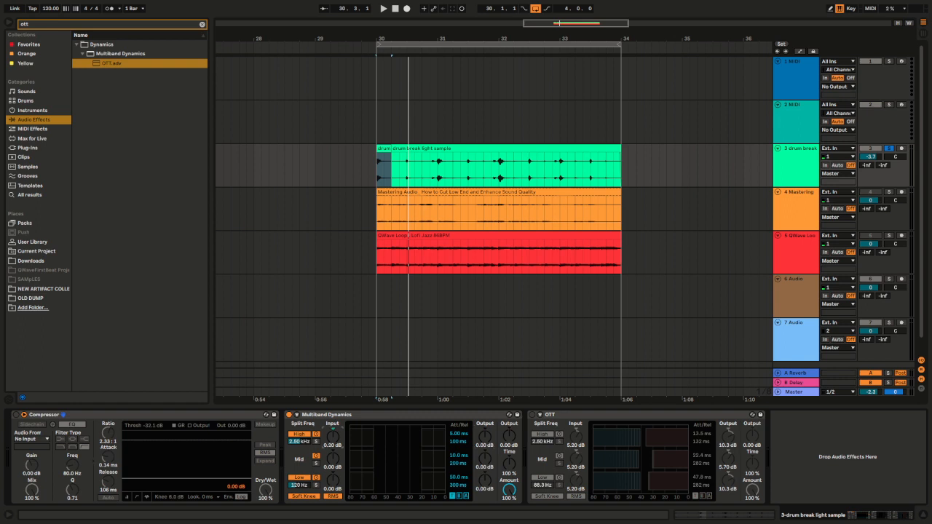
pyautogui.press('space')
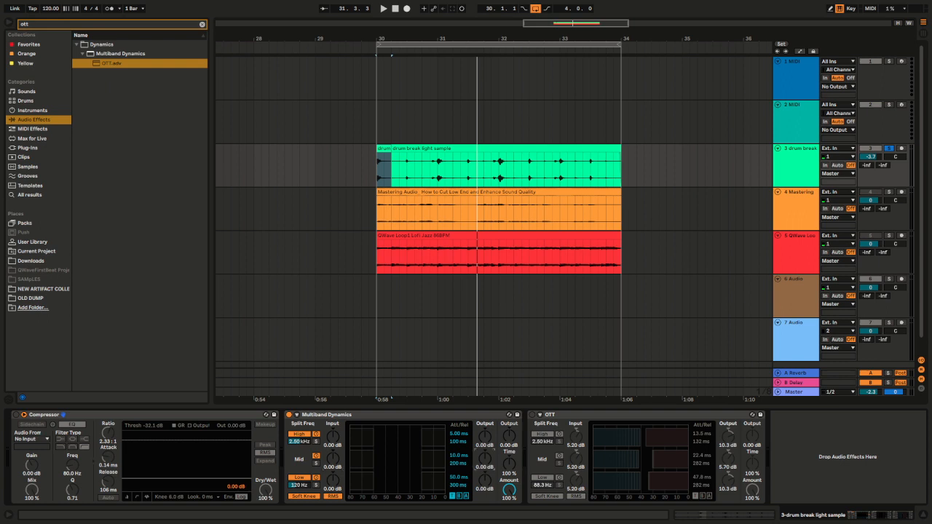
# - Try different attack and release times on the mid band of Multiband Dynamics and reset both to their defaults
pyautogui.moveTo(458, 455); pyautogui.dragTo(459, 414)
pyautogui.doubleClick(458, 455)
pyautogui.moveTo(458, 464); pyautogui.dragTo(458, 407)
pyautogui.doubleClick(459, 463)
# - Play the drum break, enable the high band and toggle the mid band's processing off and on
pyautogui.click(383, 149)
pyautogui.press('space')
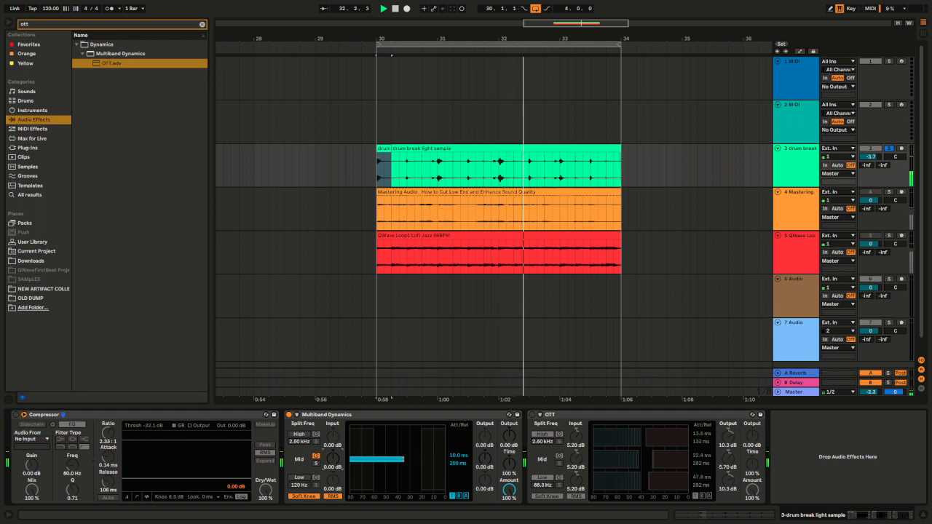
pyautogui.click(299, 433)
pyautogui.click(316, 456)
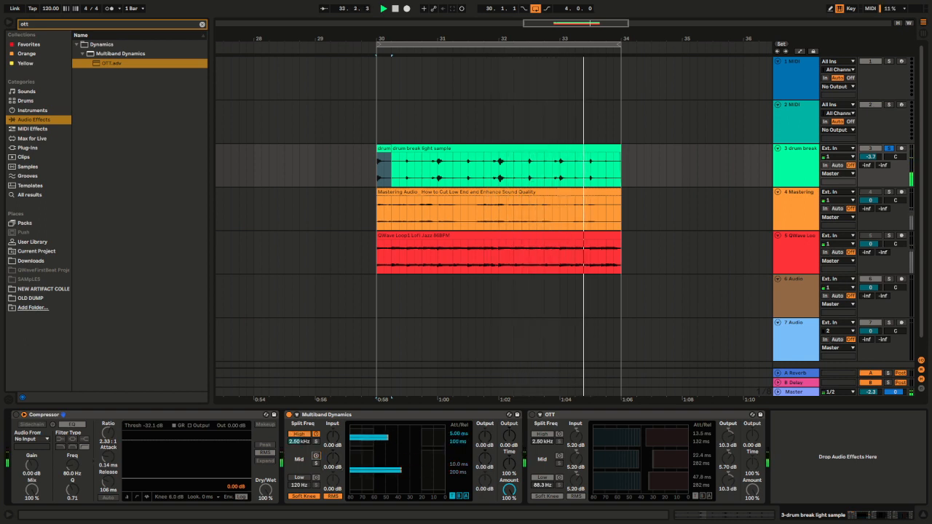
pyautogui.click(316, 455)
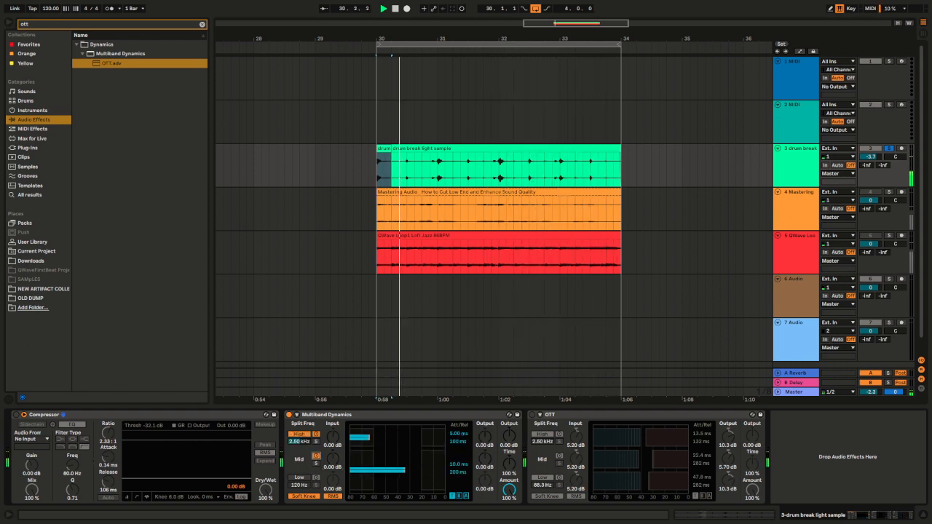
# - Set the high band's split frequency to 2.47 kHz, input to 9.10 dB, attack to 0.10 ms and release to 52.1 ms
pyautogui.moveTo(333, 434); pyautogui.dragTo(332, 408)
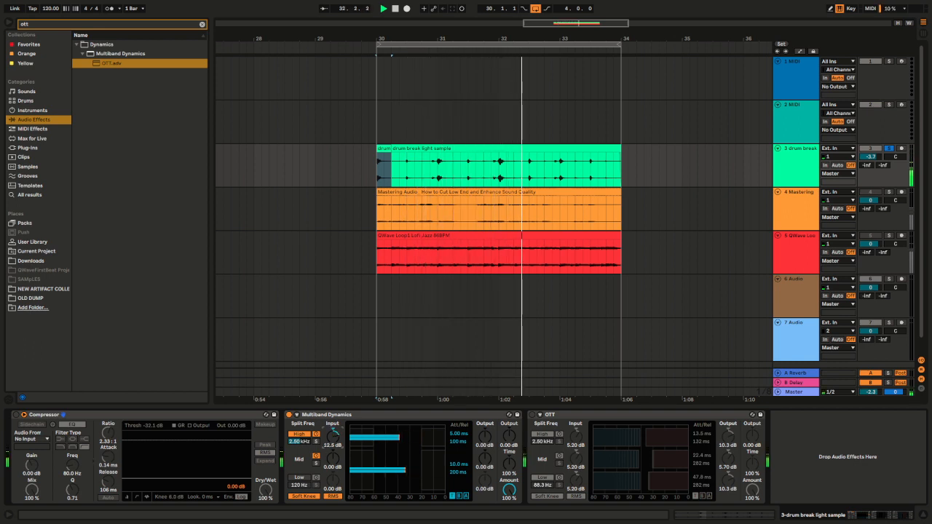
pyautogui.doubleClick(332, 434)
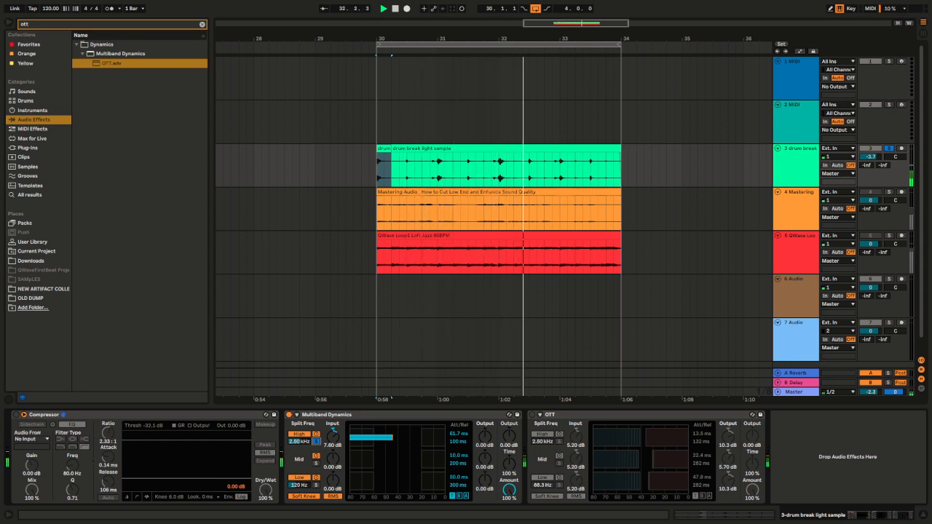
pyautogui.moveTo(300, 442); pyautogui.dragTo(333, 433)
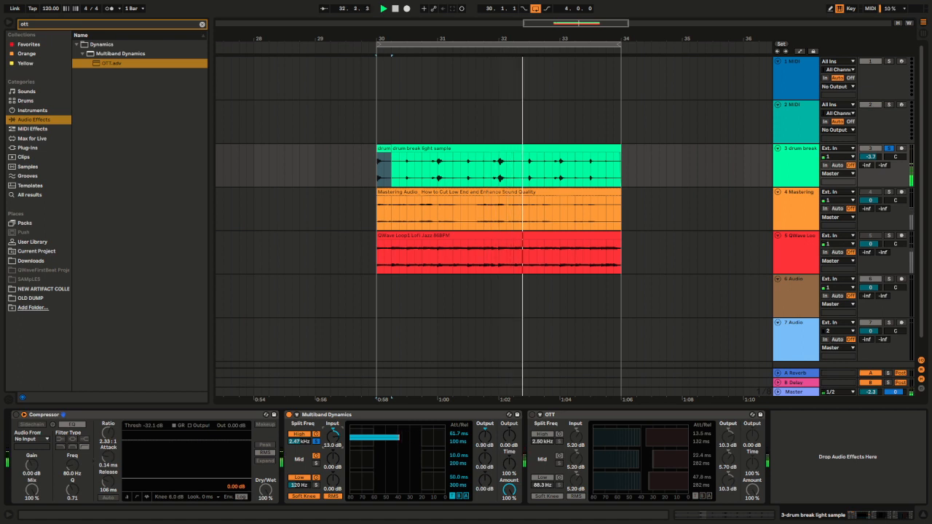
pyautogui.moveTo(459, 434); pyautogui.dragTo(459, 483)
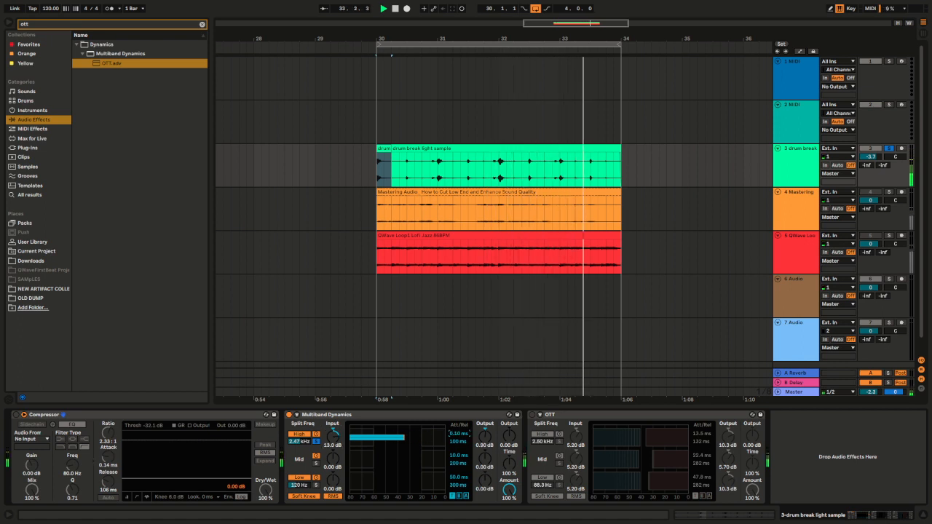
pyautogui.moveTo(457, 442); pyautogui.dragTo(457, 451)
pyautogui.moveTo(333, 432); pyautogui.dragTo(333, 444)
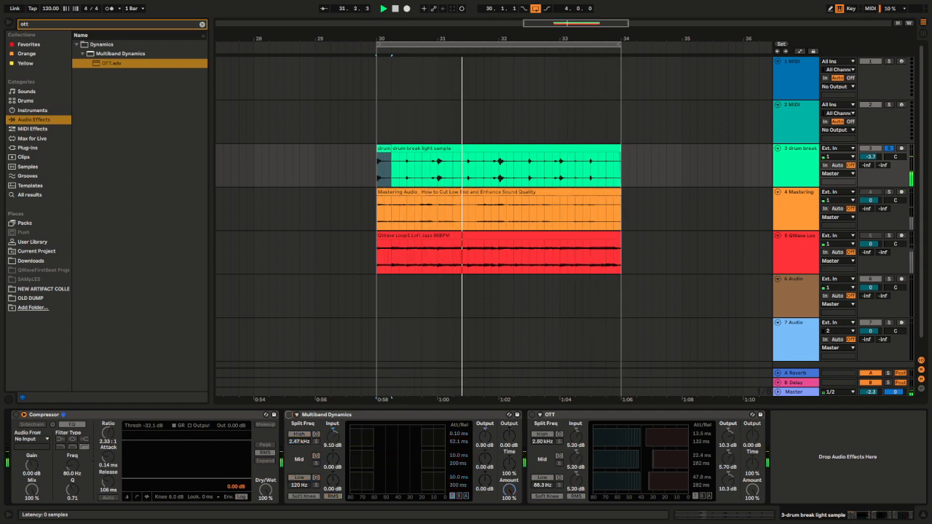
# - Play the drum break with Multiband Dynamics switched back on, stop playback and switch the device off
pyautogui.click(289, 415)
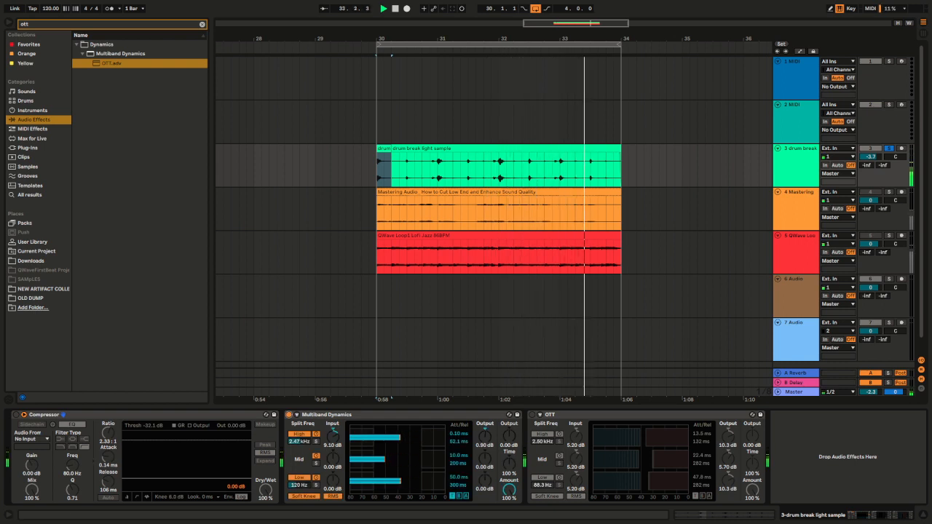
pyautogui.press('space')
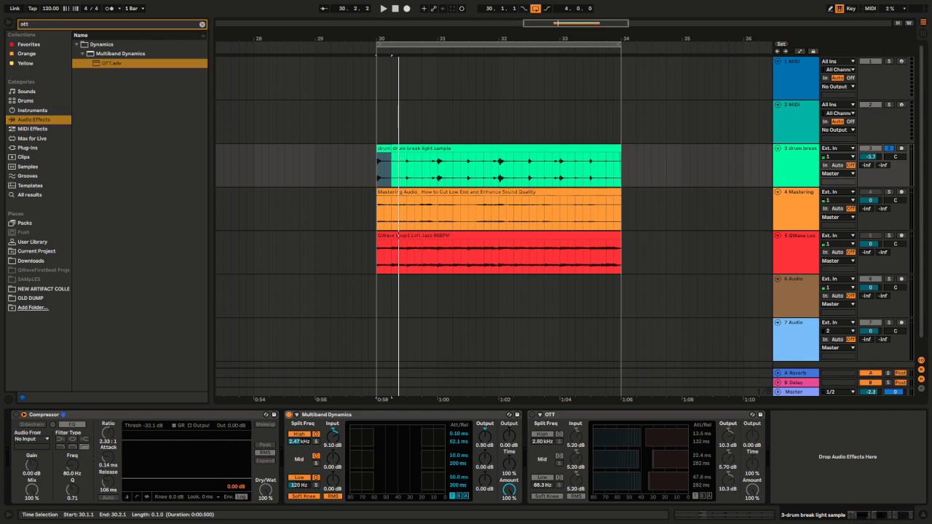
pyautogui.press('space')
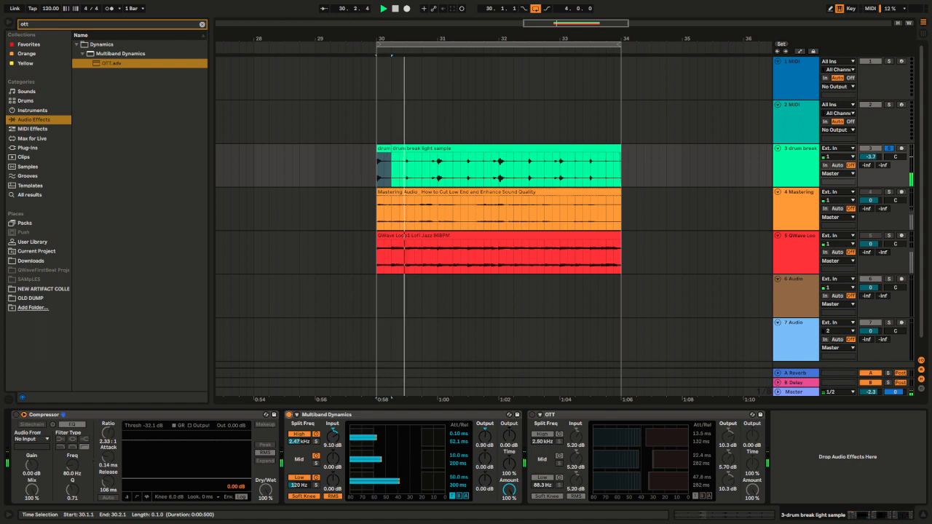
pyautogui.press('space')
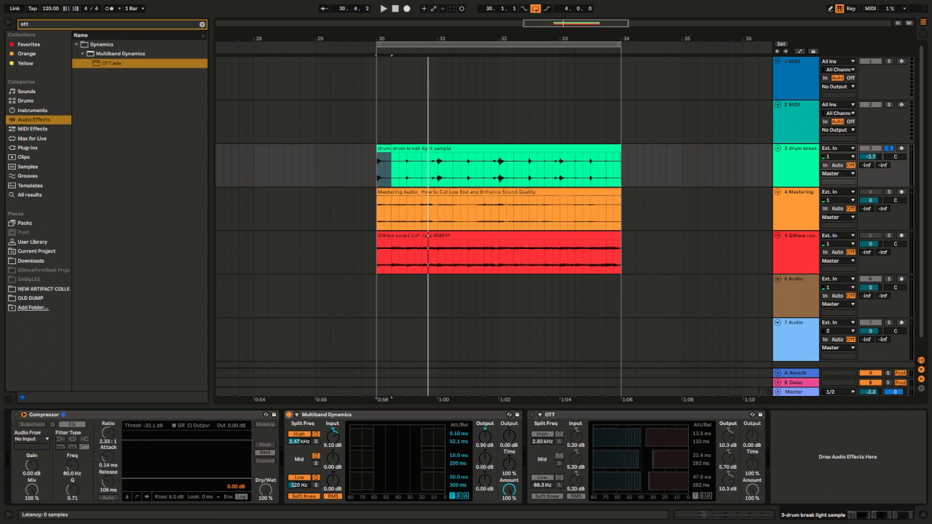
pyautogui.click(289, 415)
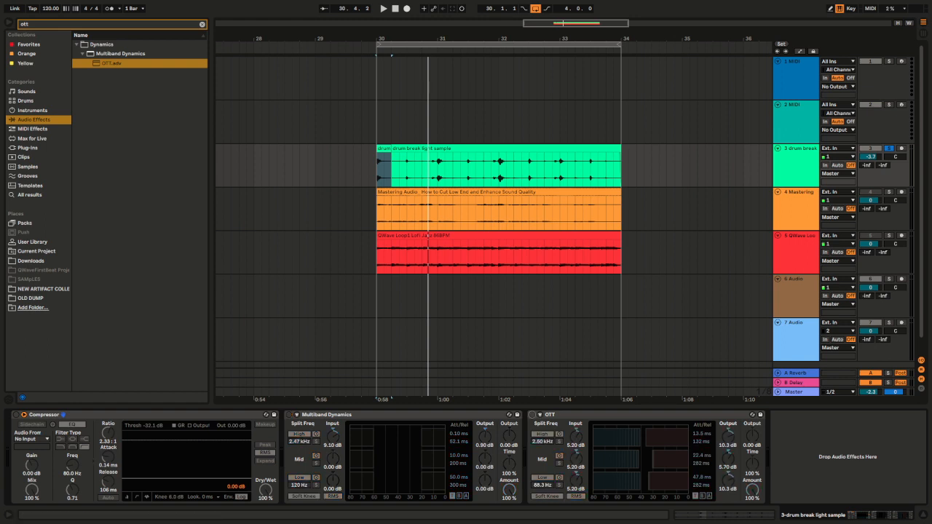
# - Clear the browser search and expand the Compressor presets in the Dynamics folder
pyautogui.click(202, 24)
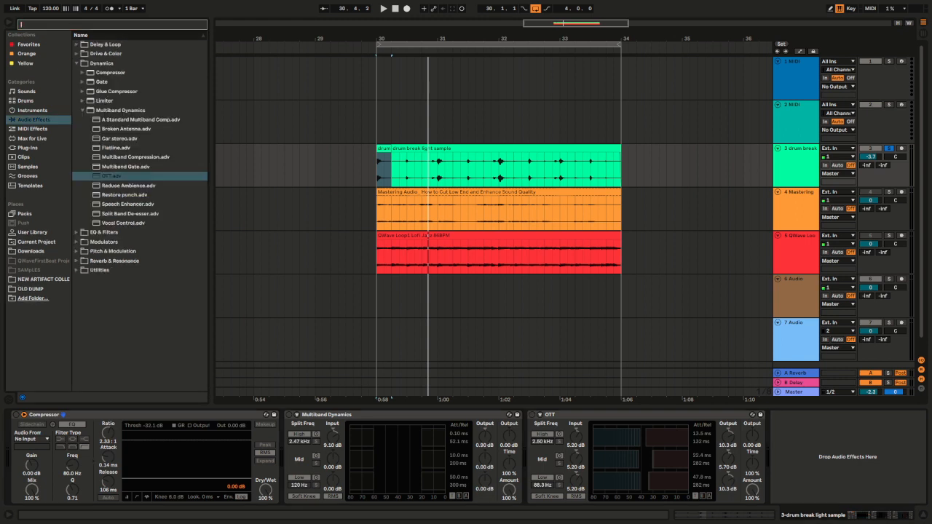
pyautogui.click(101, 63)
pyautogui.click(101, 63)
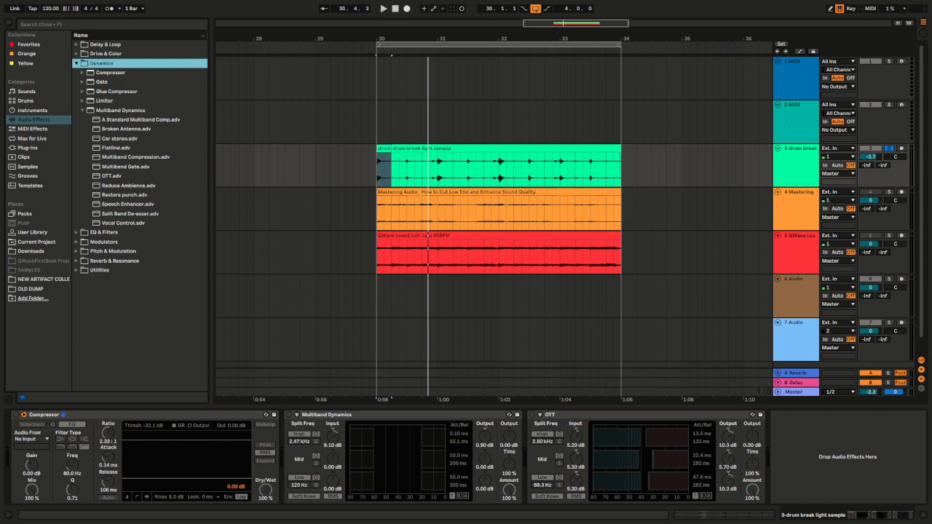
pyautogui.click(82, 73)
# - Load the Classical Compression preset onto the drum break track after OTT
pyautogui.press('Down')
pyautogui.press('Down')
pyautogui.press('Down')
pyautogui.press('Down')
pyautogui.press('Down')
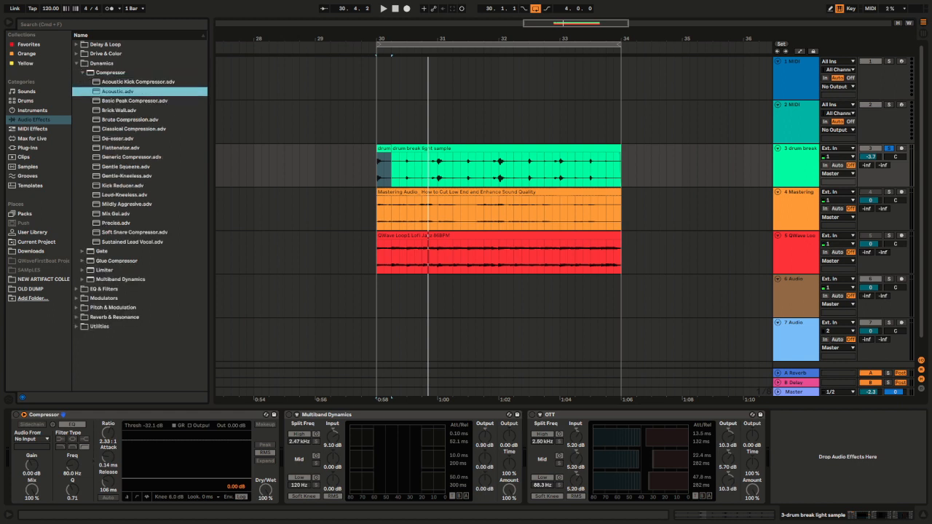
pyautogui.press('Down')
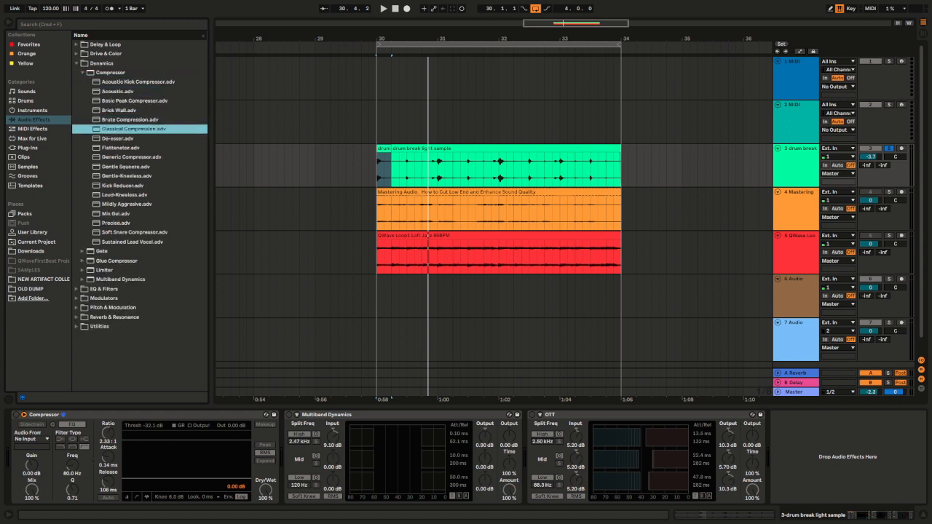
pyautogui.press('Return')
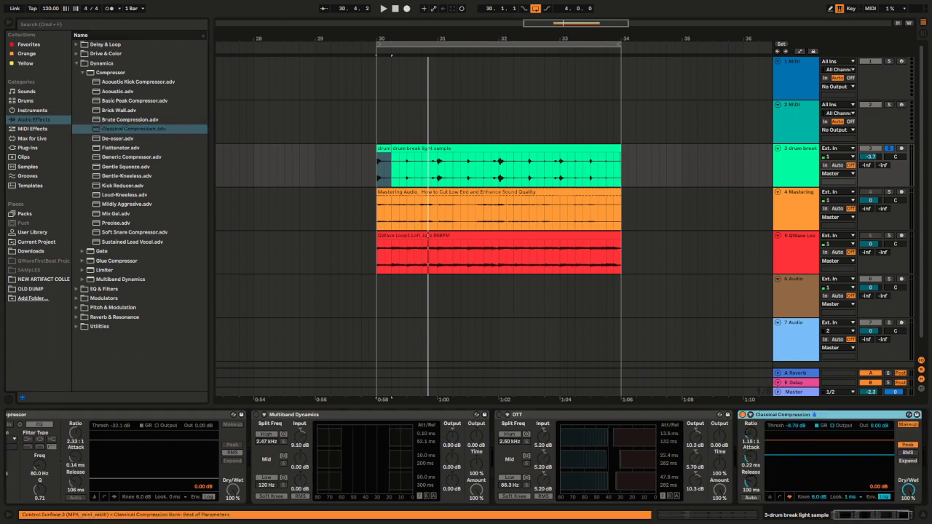
# - Play the drum break through Classical Compression with threshold -17.4 dB, stop playback and delete the device
pyautogui.press('space')
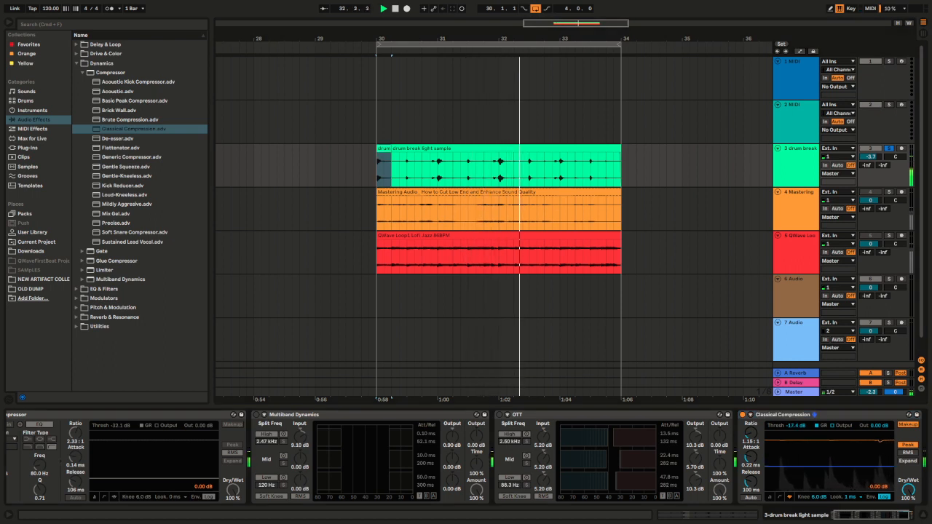
pyautogui.click(782, 414)
pyautogui.press('space')
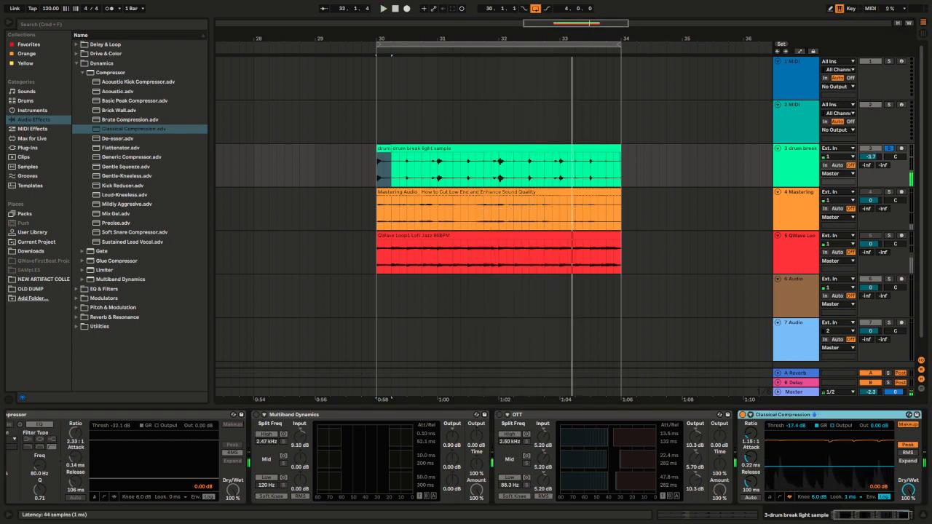
pyautogui.press('Delete')
# - Add the Loud-Kneeless compressor preset after OTT, play the drum break through it, stop and select the device
pyautogui.click(124, 195)
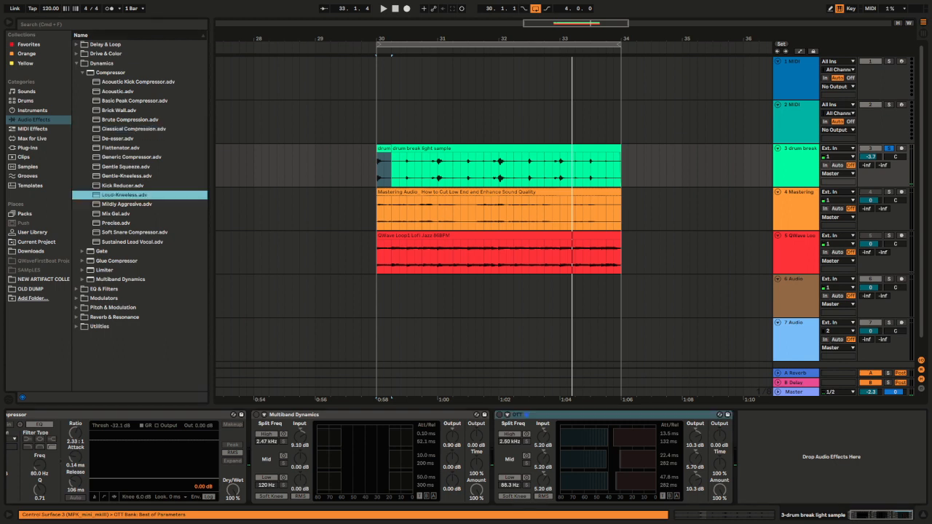
pyautogui.moveTo(124, 196); pyautogui.dragTo(810, 457)
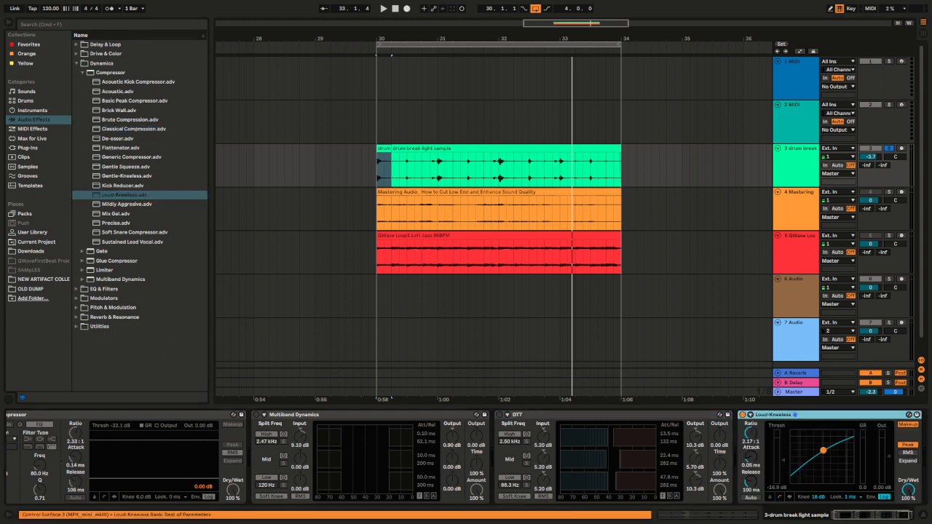
pyautogui.click(384, 149)
pyautogui.press('space')
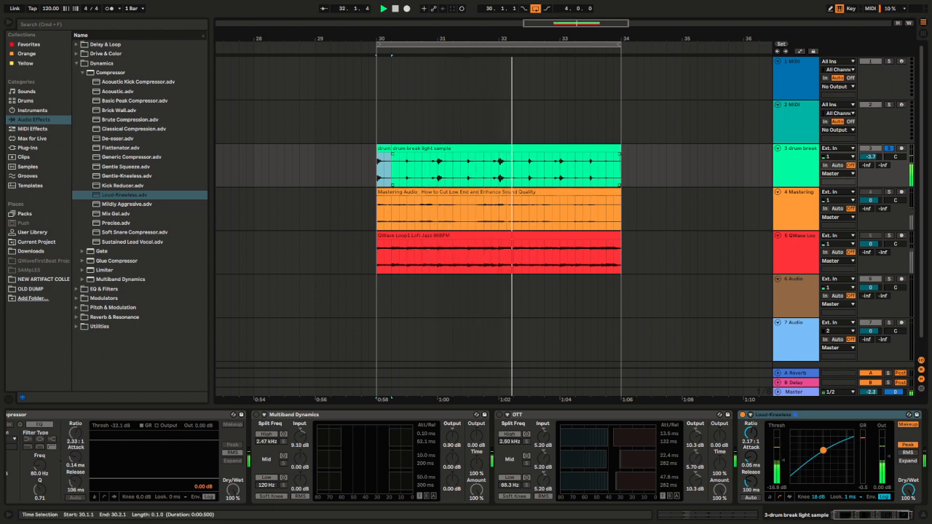
pyautogui.press('space')
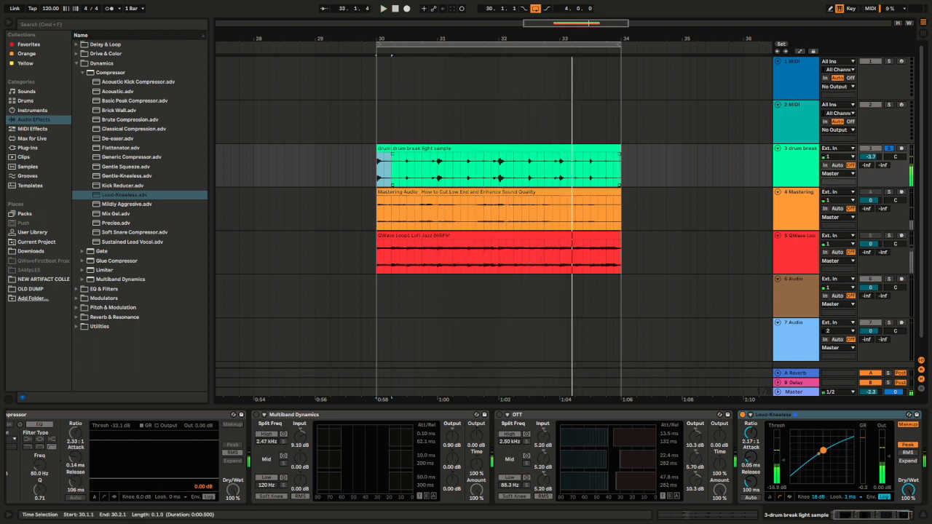
pyautogui.click(795, 415)
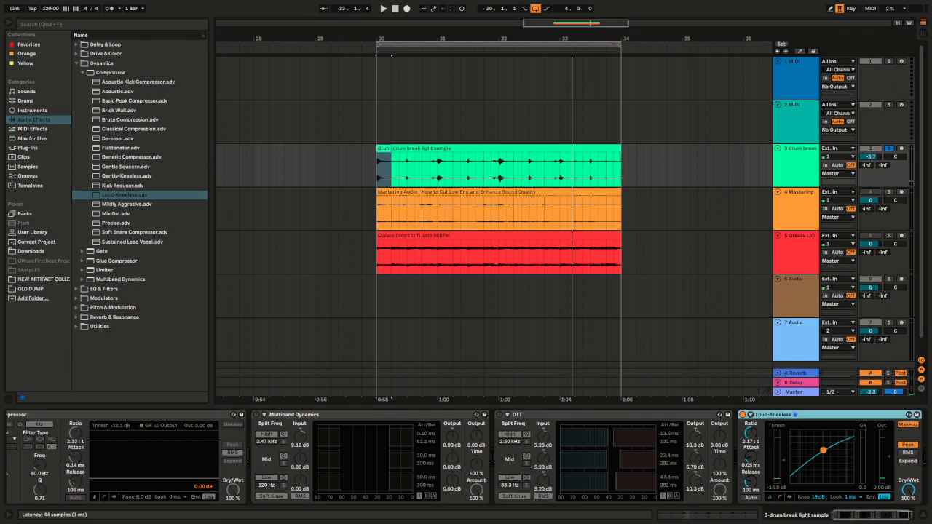
# - Delete the Loud-Kneeless compressor from the drum break track
pyautogui.press('Delete')
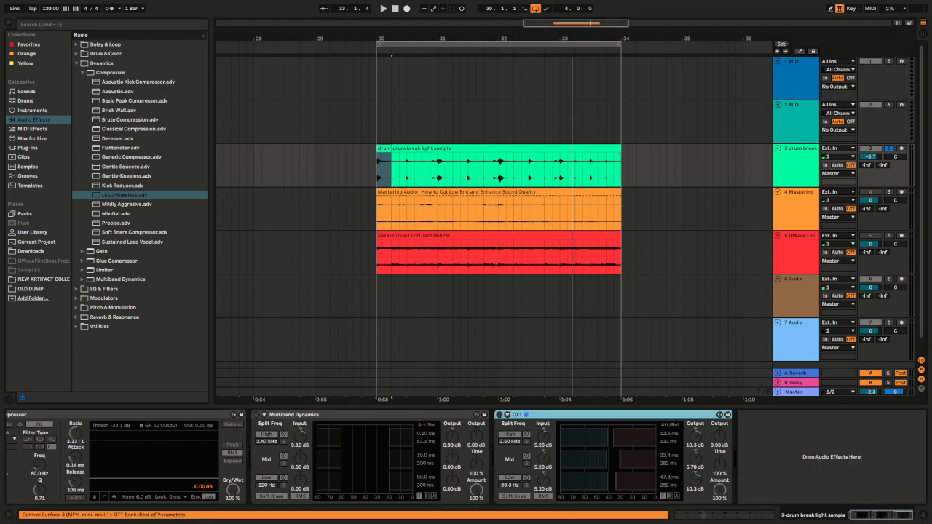
pyautogui.click(117, 138)
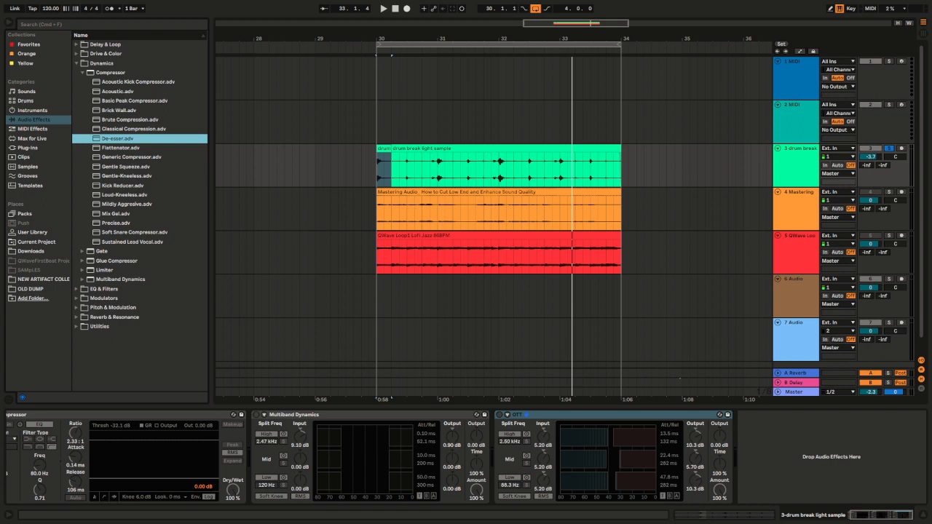
pyautogui.press('Return')
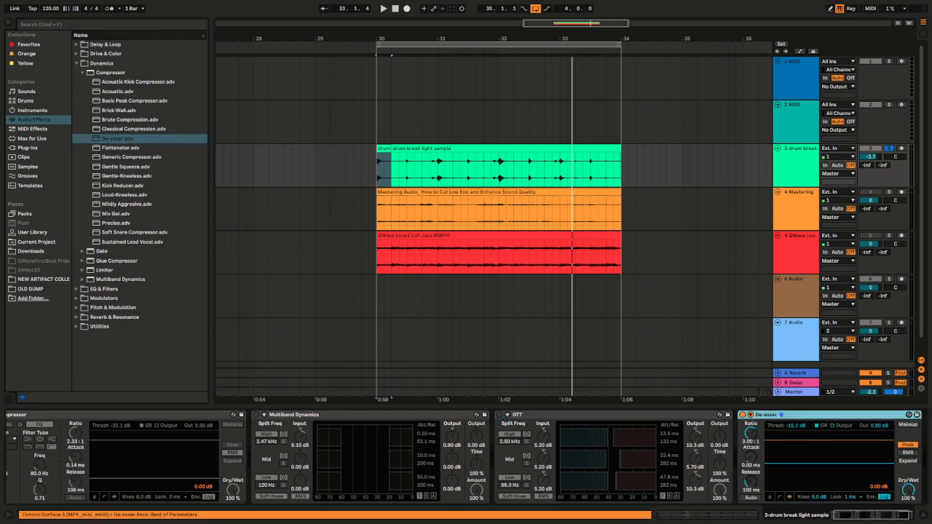
pyautogui.press('Delete')
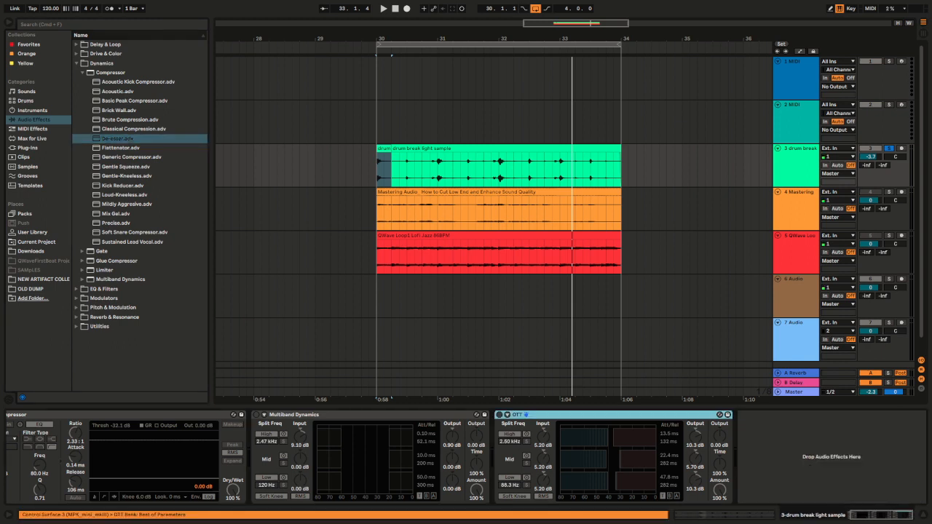
# - Move the solo from the drum break to the Mastering voice track, play its recording through the Compressor and stop
pyautogui.click(889, 149)
pyautogui.click(888, 192)
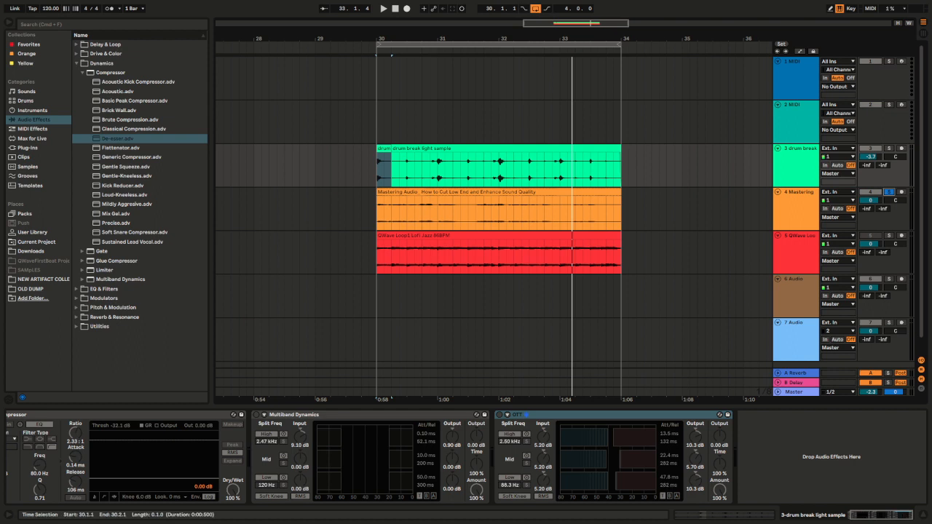
pyautogui.click(799, 192)
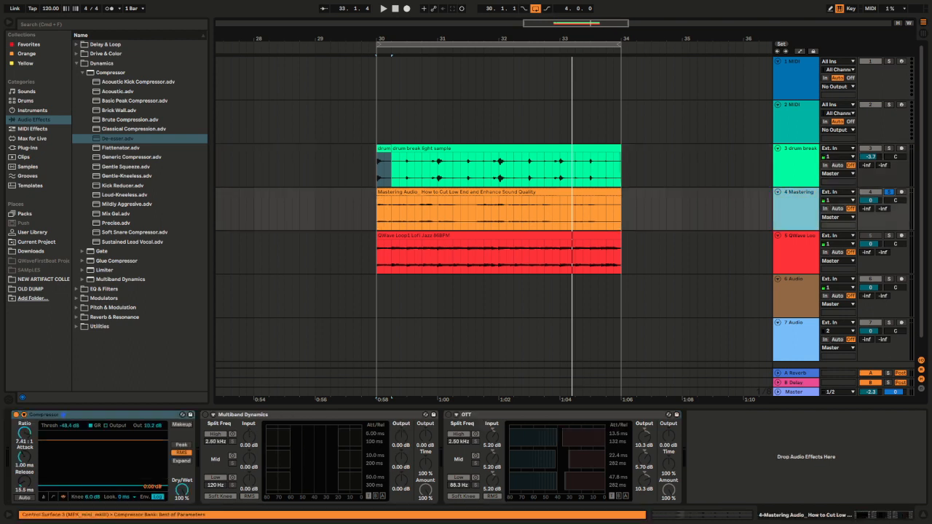
pyautogui.click(456, 192)
pyautogui.press('space')
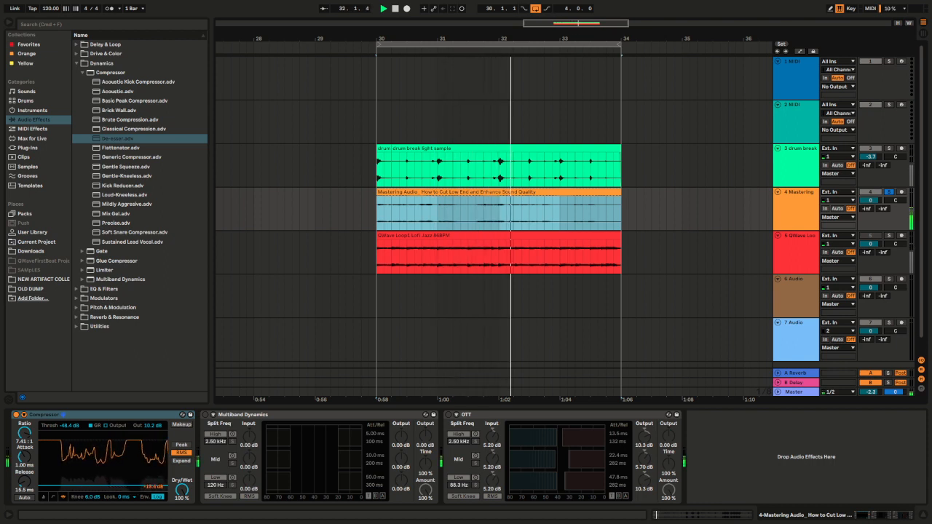
pyautogui.press('space')
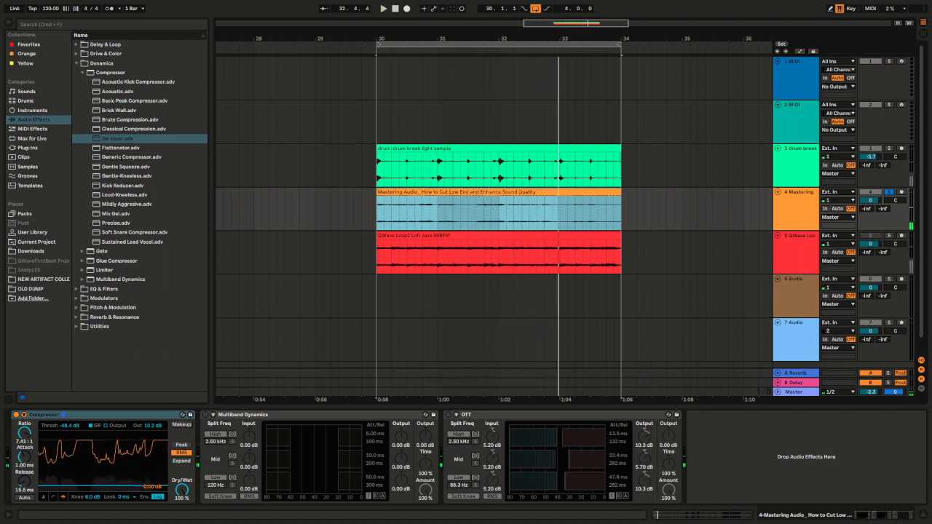
# - Load the De-esser compressor preset after OTT on the voice track and play the recording through it
pyautogui.click(117, 138)
pyautogui.press('Return')
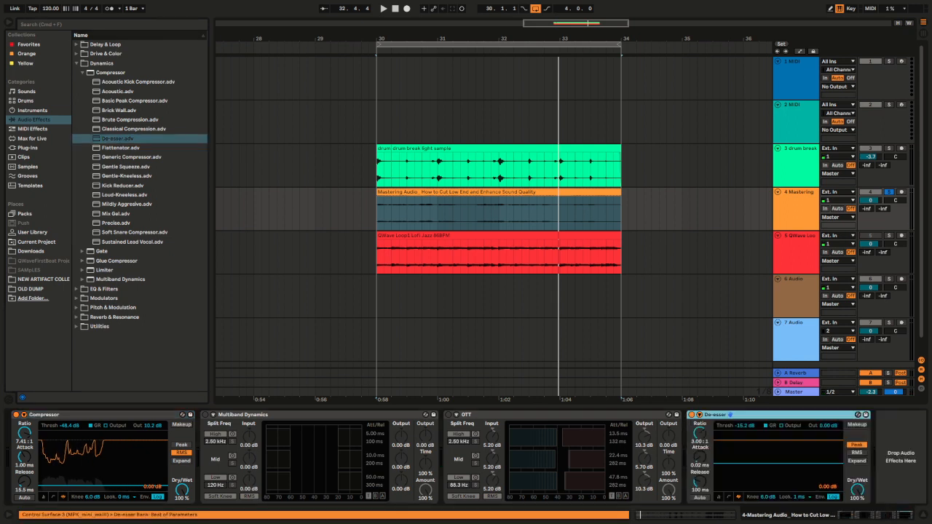
pyautogui.click(499, 193)
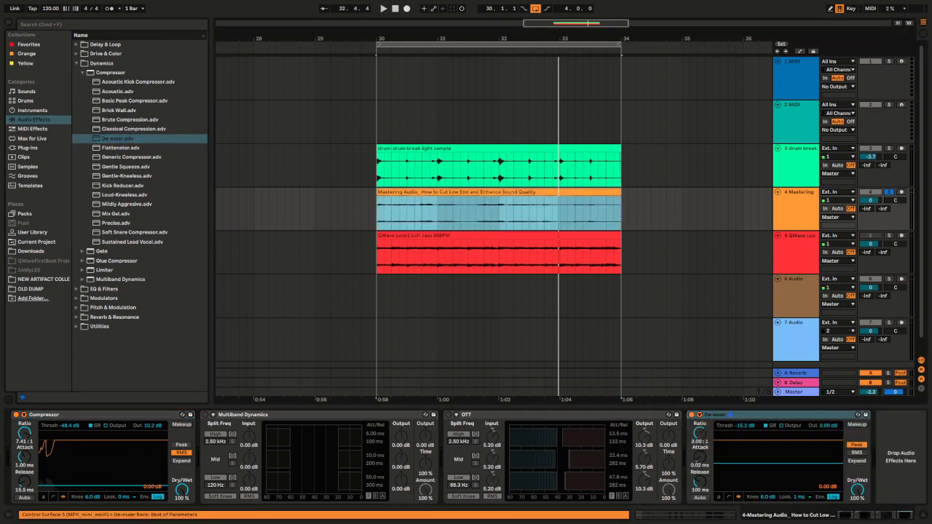
pyautogui.press('space')
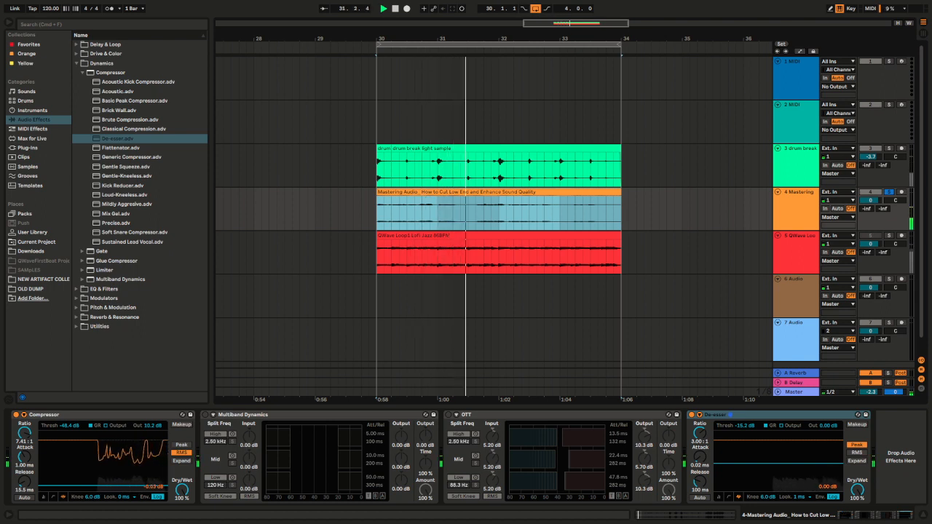
# - Lower the De-esser threshold to -40.3 dB during playback, and delete the De-esser from the voice track
pyautogui.click(777, 463)
pyautogui.moveTo(777, 463); pyautogui.dragTo(778, 482)
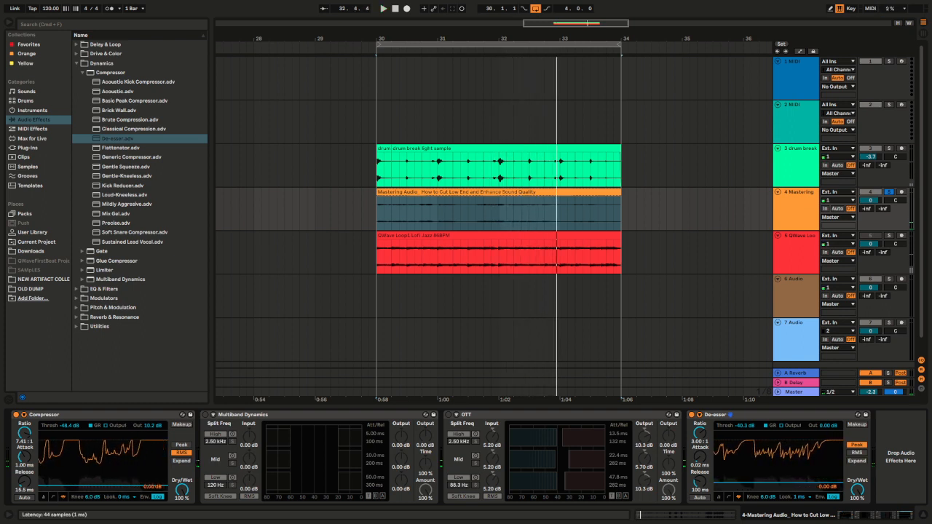
pyautogui.click(730, 415)
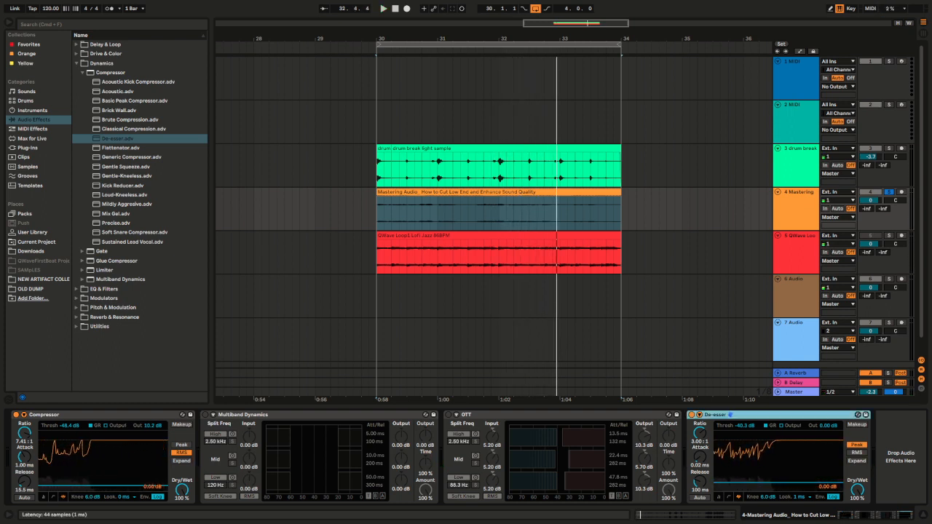
pyautogui.press('Delete')
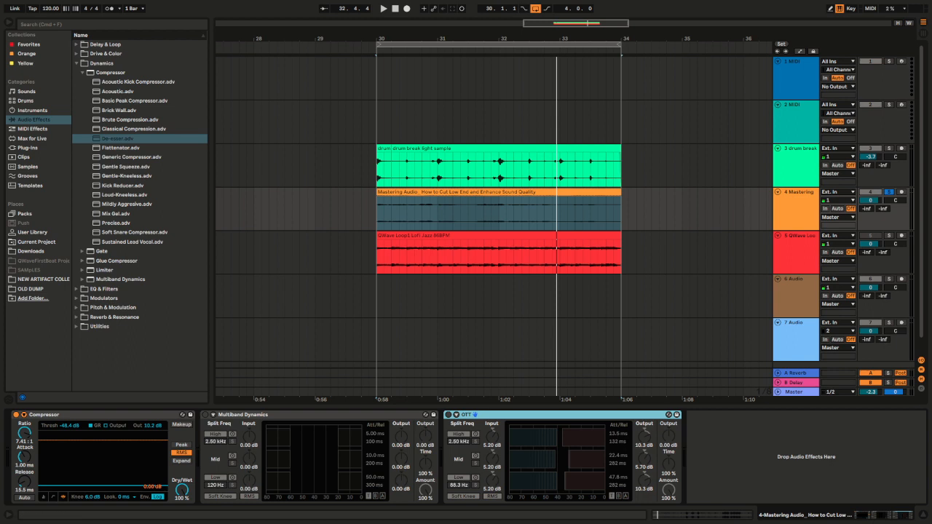
# - Unsolo and mute the voice recording track, and select the short opening clip on the drum break track
pyautogui.click(889, 192)
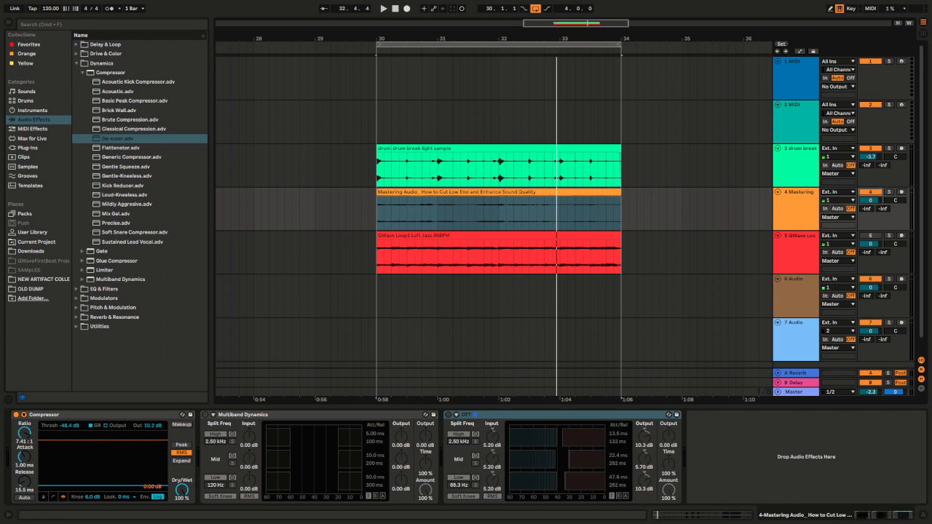
pyautogui.click(871, 192)
pyautogui.moveTo(390, 170); pyautogui.dragTo(377, 170)
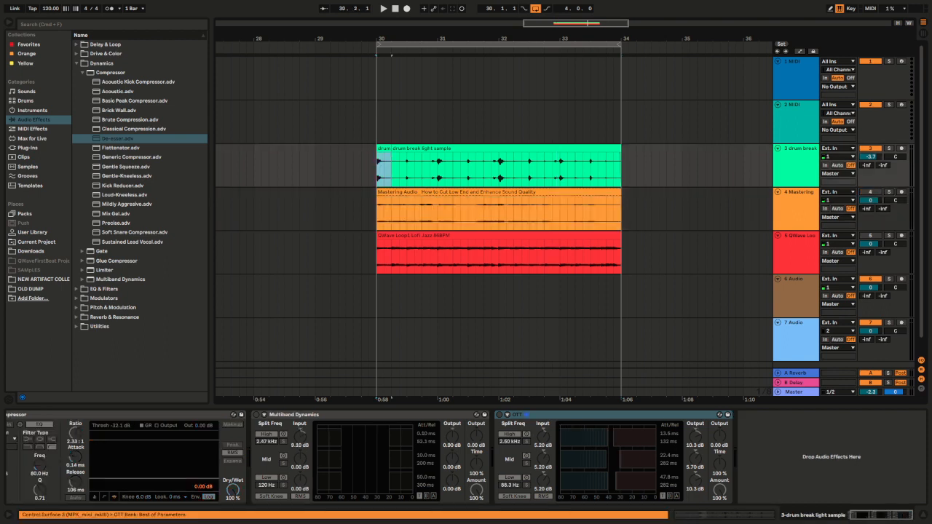
pyautogui.click(797, 163)
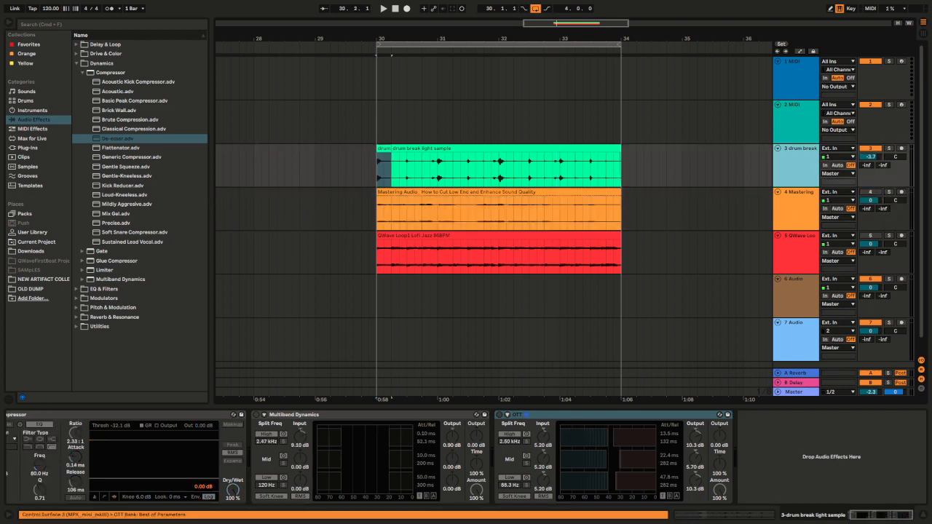
# - Turn on OTT on the drum break track, audition the opening of the break through it, and switch OTT off again
pyautogui.click(499, 414)
pyautogui.click(384, 148)
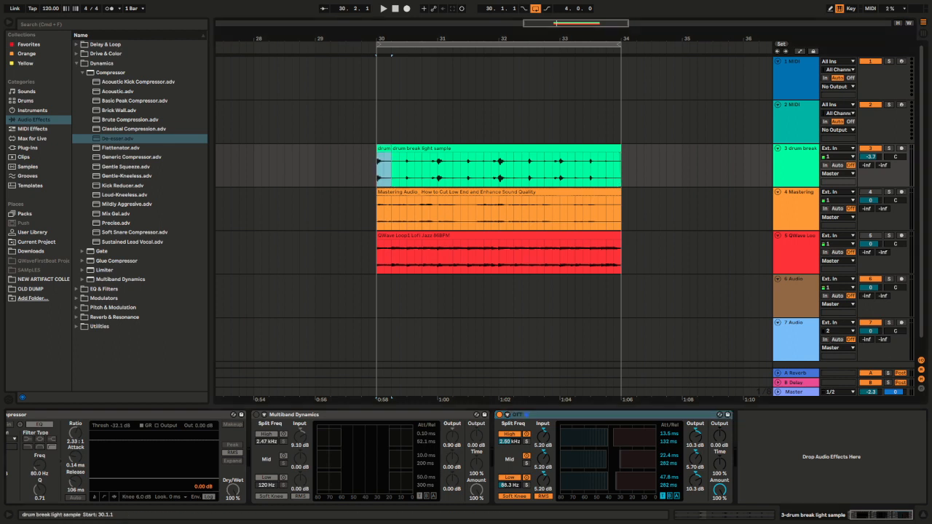
pyautogui.press('space')
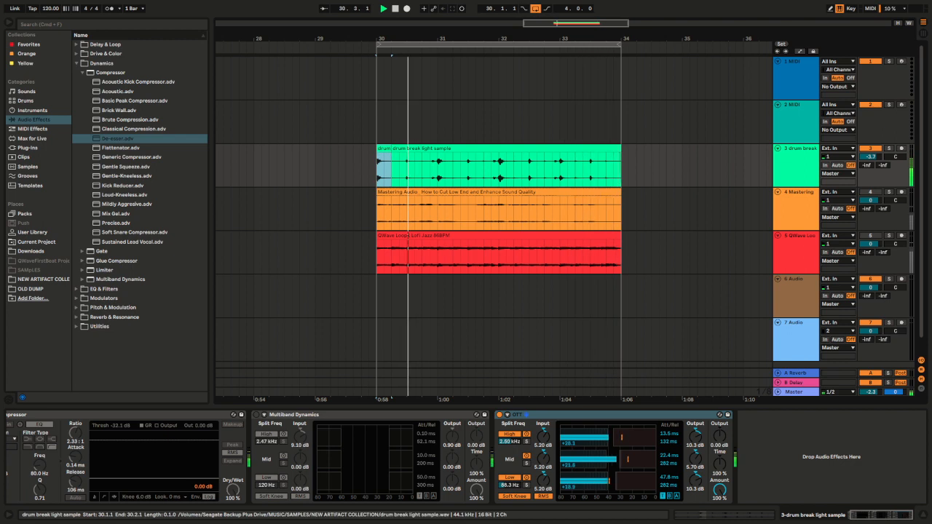
pyautogui.press('space')
pyautogui.press('space')
pyautogui.press('space')
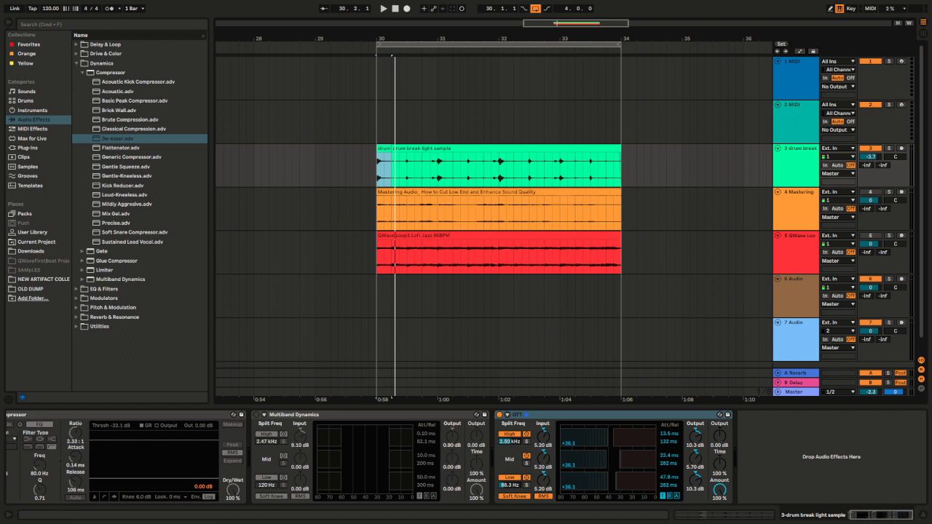
pyautogui.click(499, 414)
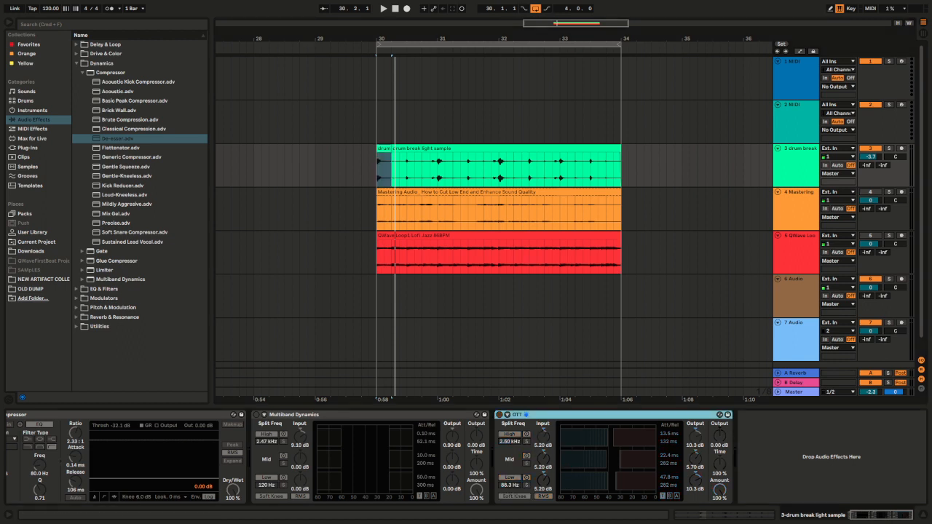
# - Unmute and solo the voice recording track, toggle its OTT and play the recording
pyautogui.click(869, 192)
pyautogui.click(889, 192)
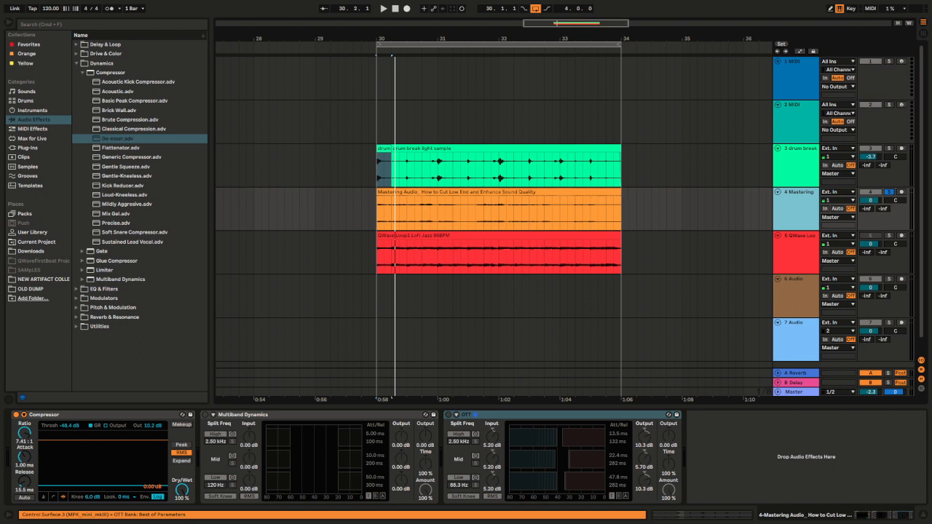
pyautogui.click(449, 415)
pyautogui.press('space')
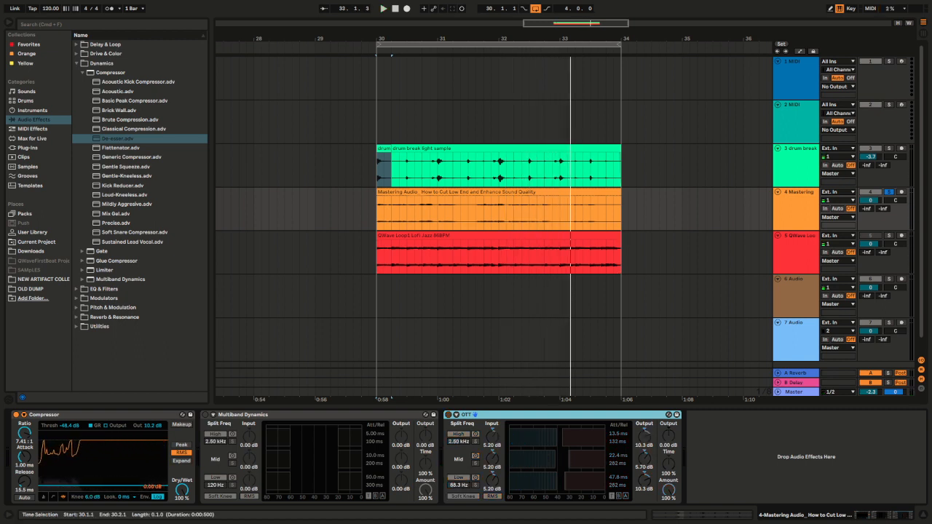
# - Bypass the Compressor on the voice track and compare OTT on and off, playing the recording from position 30.4.3
pyautogui.click(16, 414)
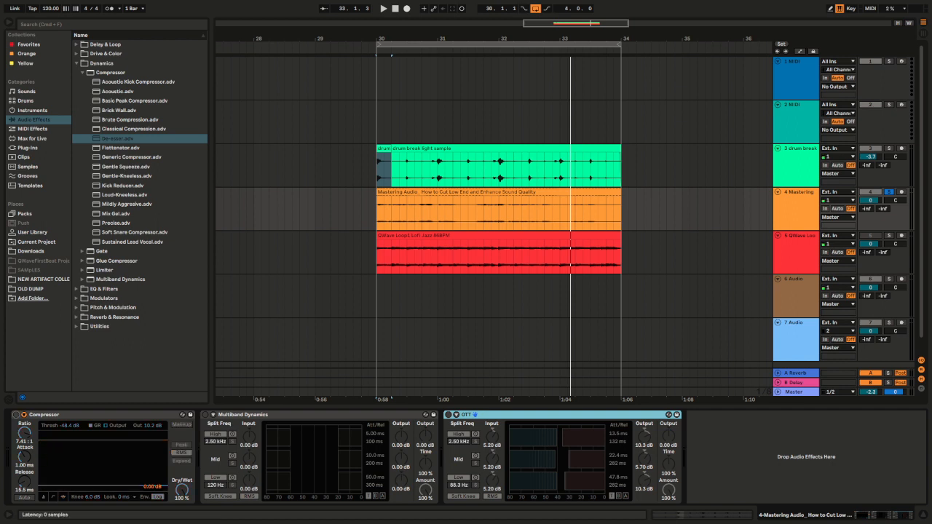
pyautogui.click(430, 211)
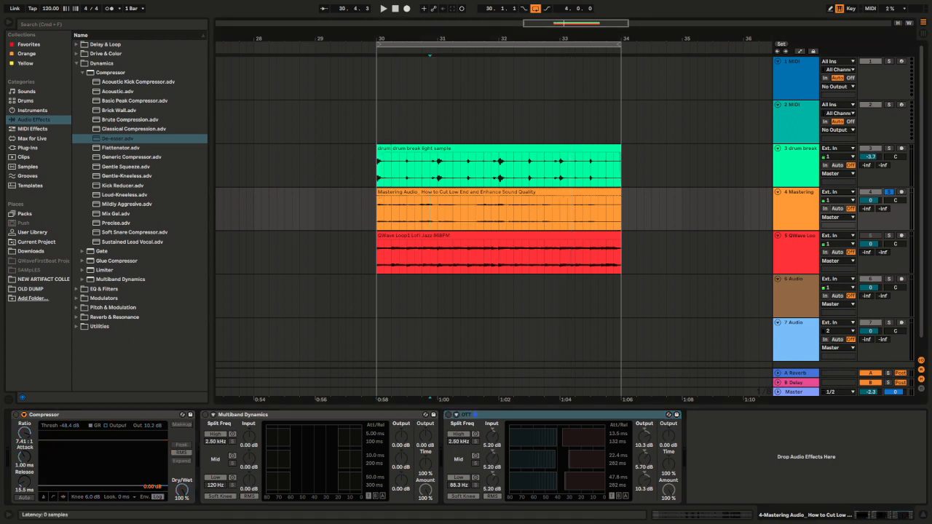
pyautogui.click(448, 414)
pyautogui.press('space')
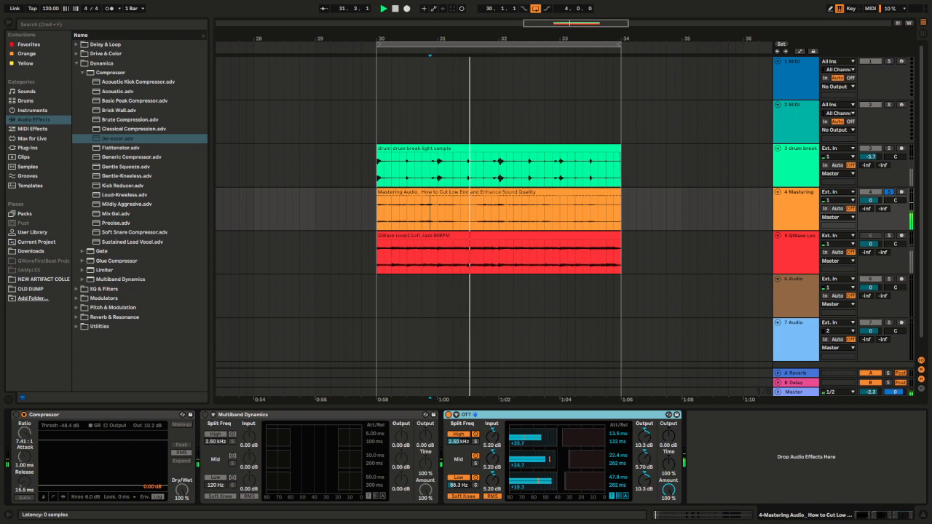
pyautogui.press('space')
pyautogui.click(448, 415)
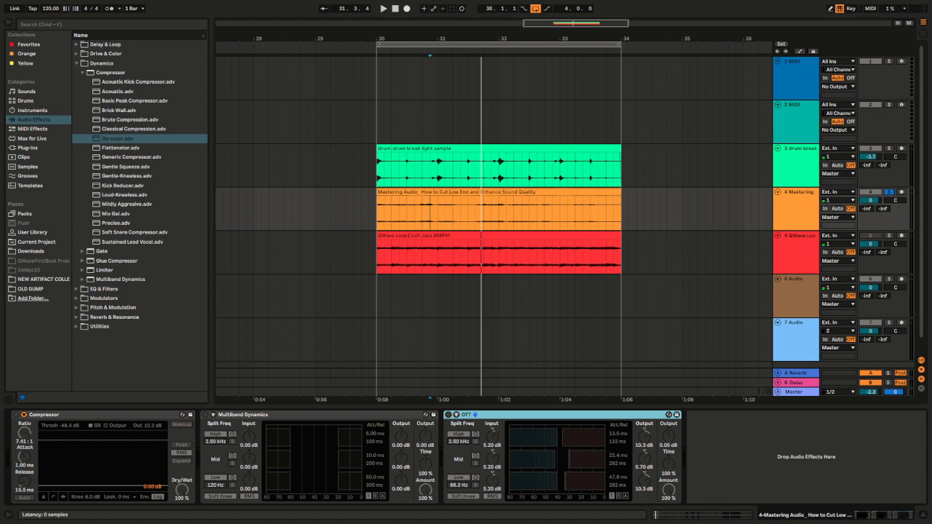
pyautogui.click(448, 415)
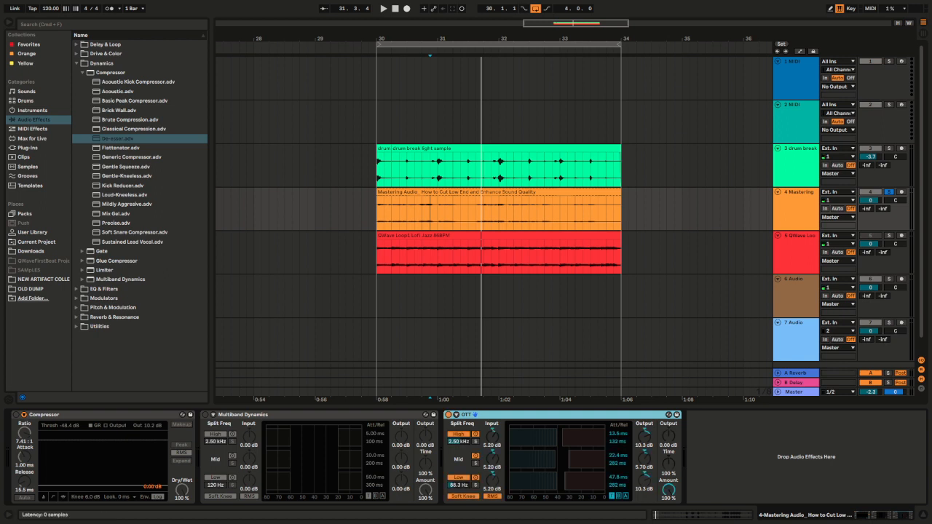
# - Solo the lofi jazz loop track, turn on its OTT, play the loop and bypass its Compressor
pyautogui.click(798, 235)
pyautogui.click(889, 236)
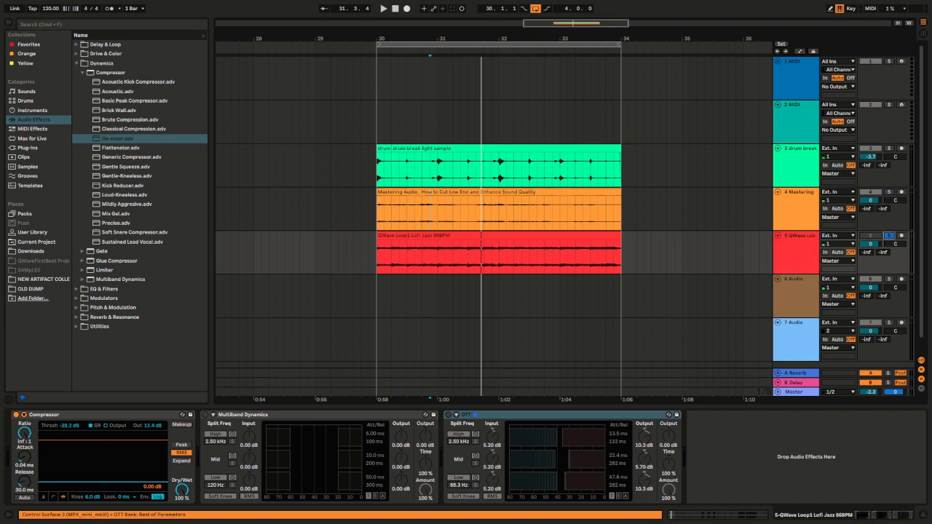
pyautogui.click(449, 415)
pyautogui.click(437, 236)
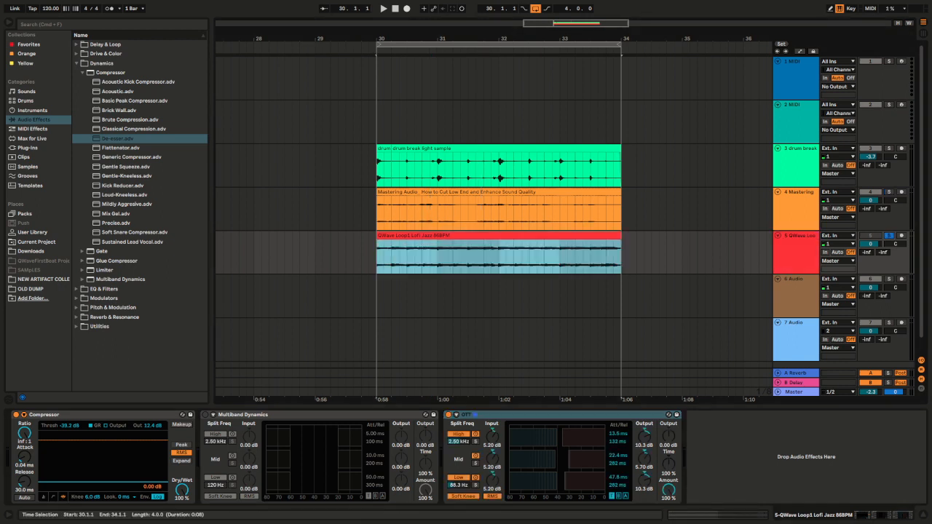
pyautogui.press('space')
pyautogui.click(16, 414)
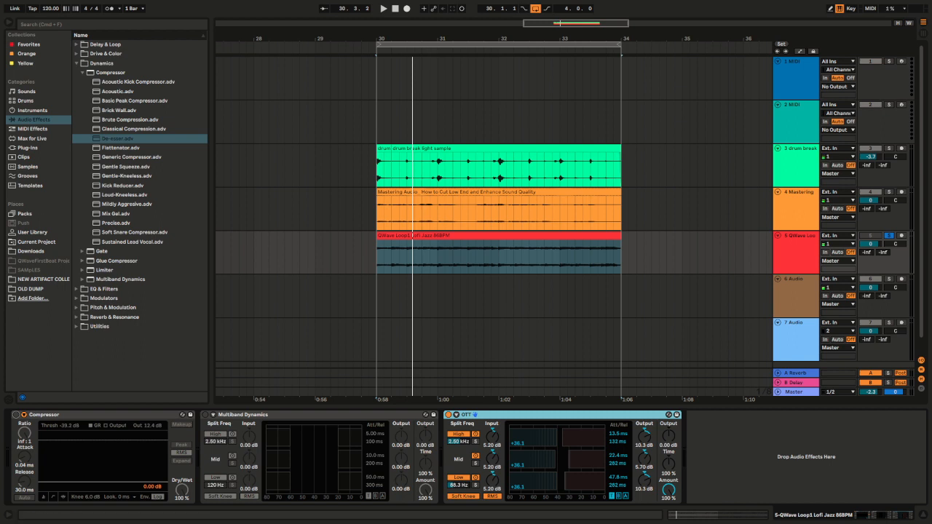
# - Unsolo the lofi loop, play it with the other tracks, mute the voice recording and switch off the loop's OTT
pyautogui.click(888, 235)
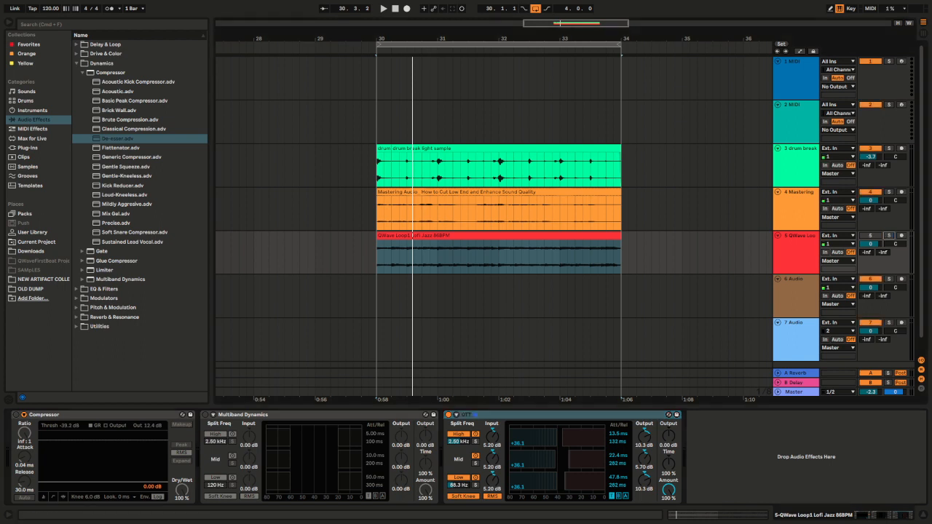
pyautogui.press('space')
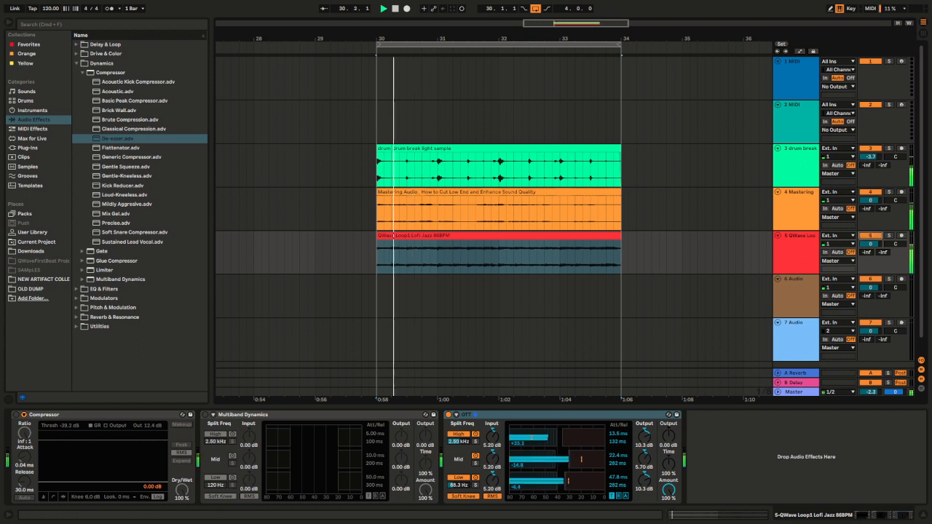
pyautogui.click(869, 191)
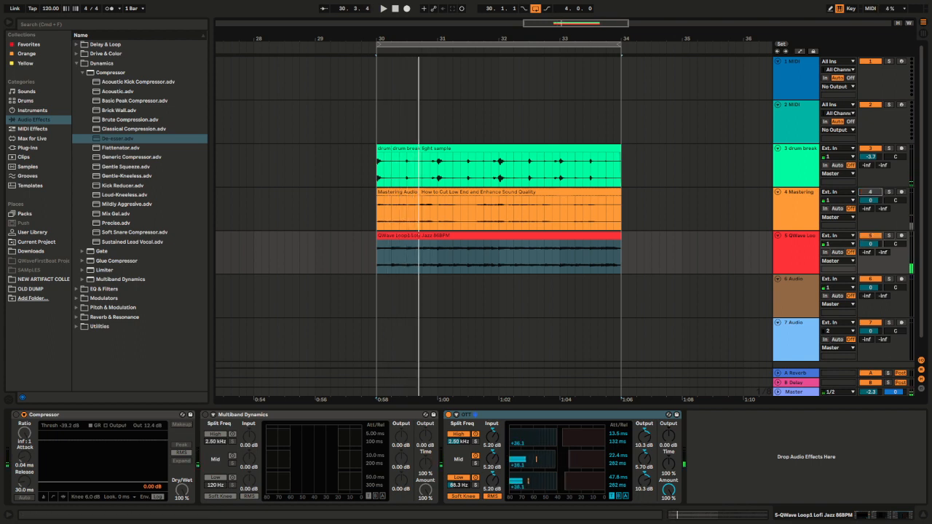
pyautogui.click(448, 415)
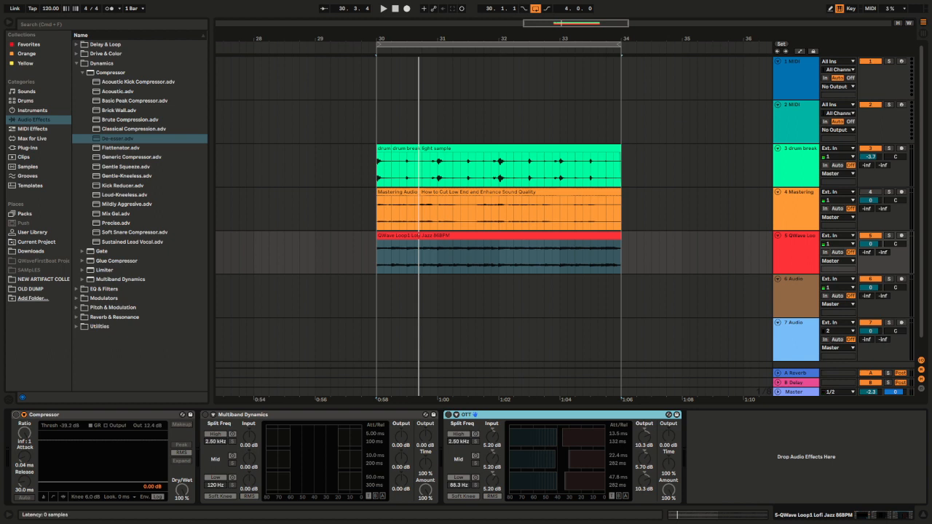
# - Check the drum break's effects during playback and move the lofi jazz loop track directly below the drum break track
pyautogui.press('space')
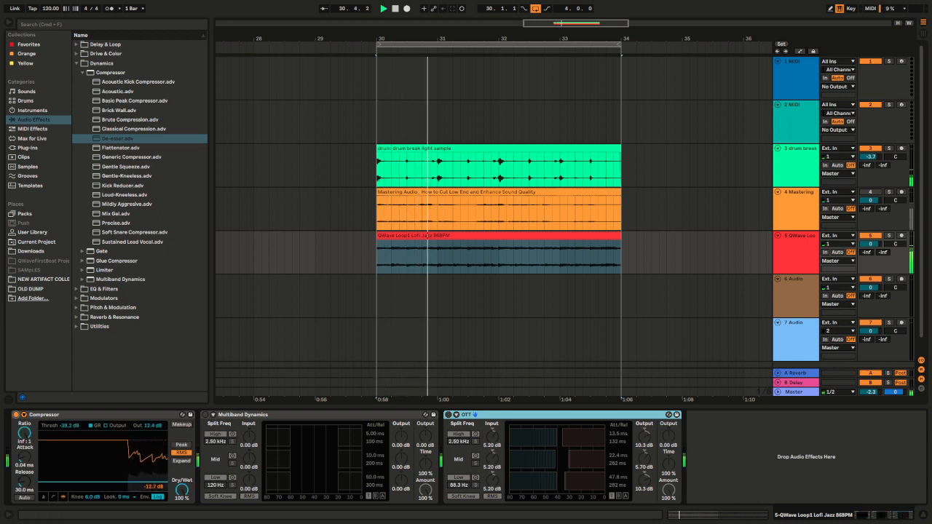
pyautogui.click(797, 156)
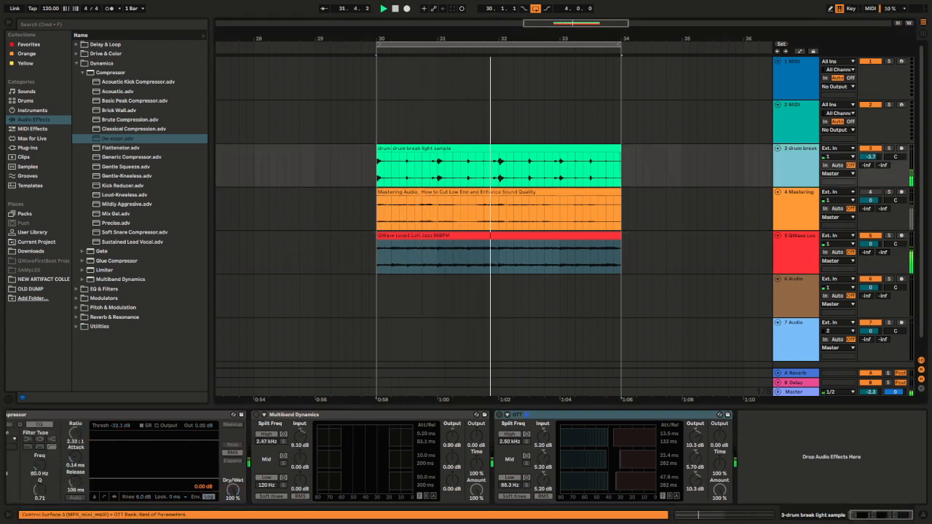
pyautogui.click(516, 415)
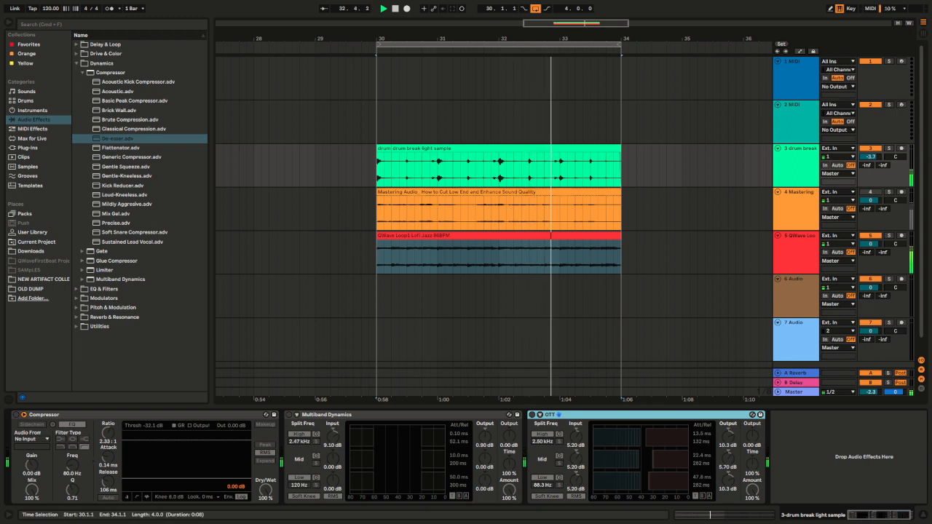
pyautogui.click(797, 156)
pyautogui.moveTo(797, 244); pyautogui.dragTo(797, 191)
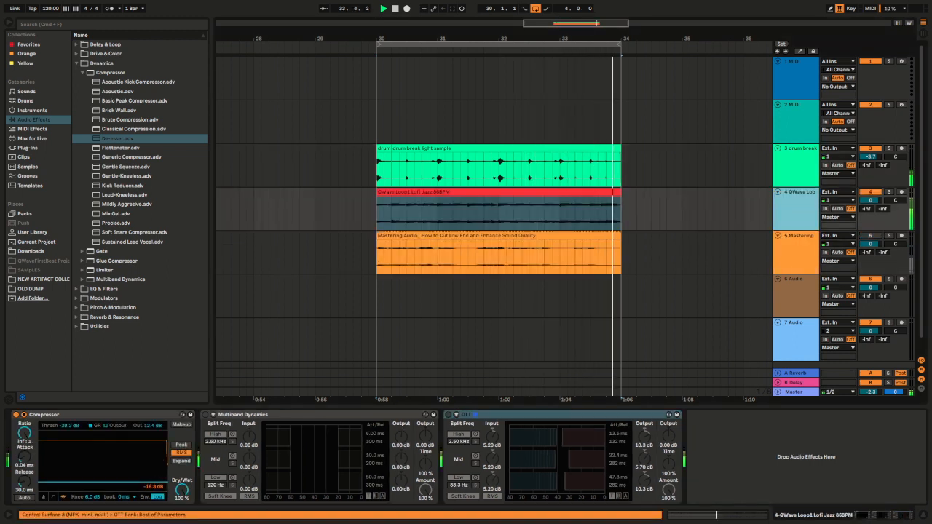
# - Listen to the lofi jazz loop in solo, unsolo it and stop playback
pyautogui.click(889, 193)
pyautogui.click(888, 149)
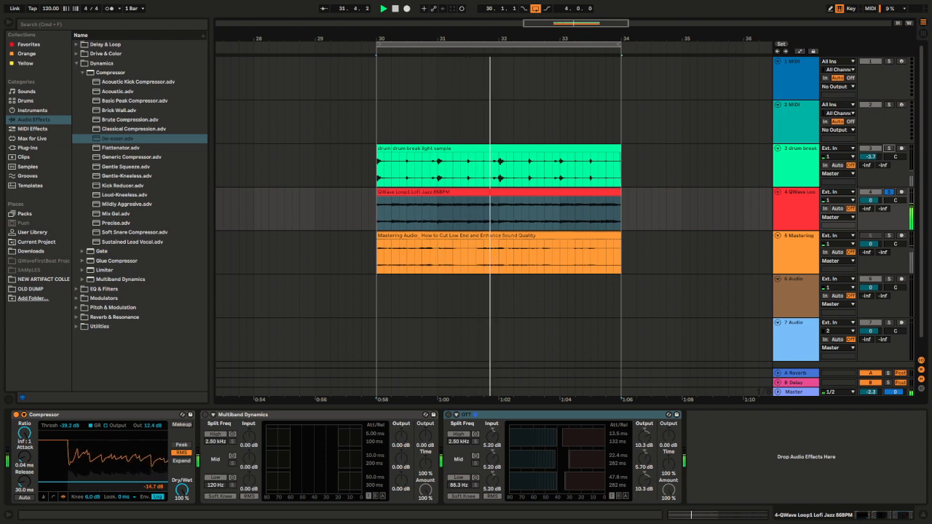
pyautogui.click(889, 192)
pyautogui.press('space')
# - Enable the sidechain on the lofi loop's Compressor, with the drum break track as its Post FX audio source
pyautogui.click(797, 164)
pyautogui.click(797, 207)
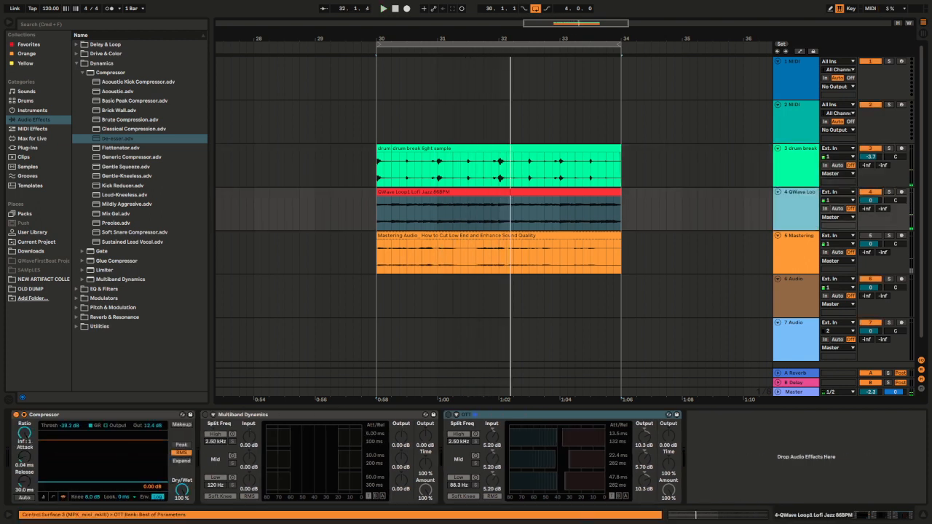
pyautogui.click(24, 415)
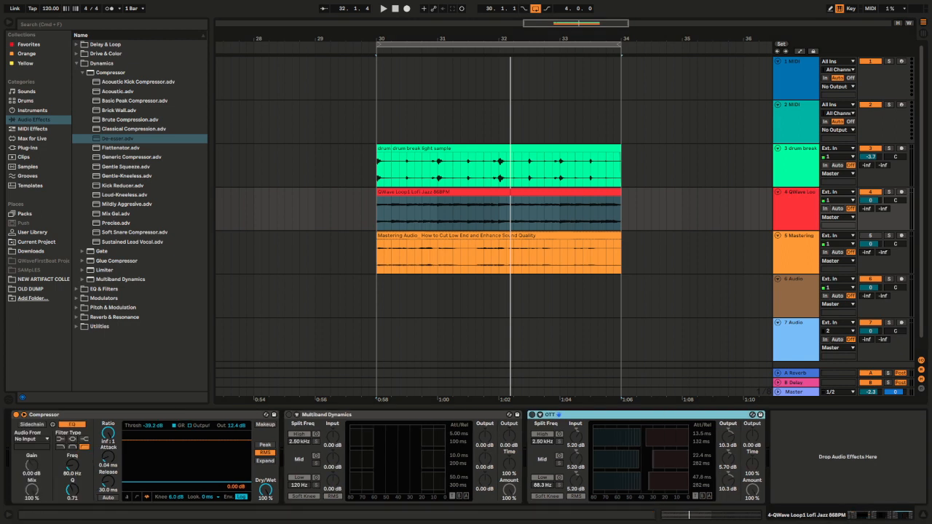
pyautogui.click(32, 425)
pyautogui.click(23, 414)
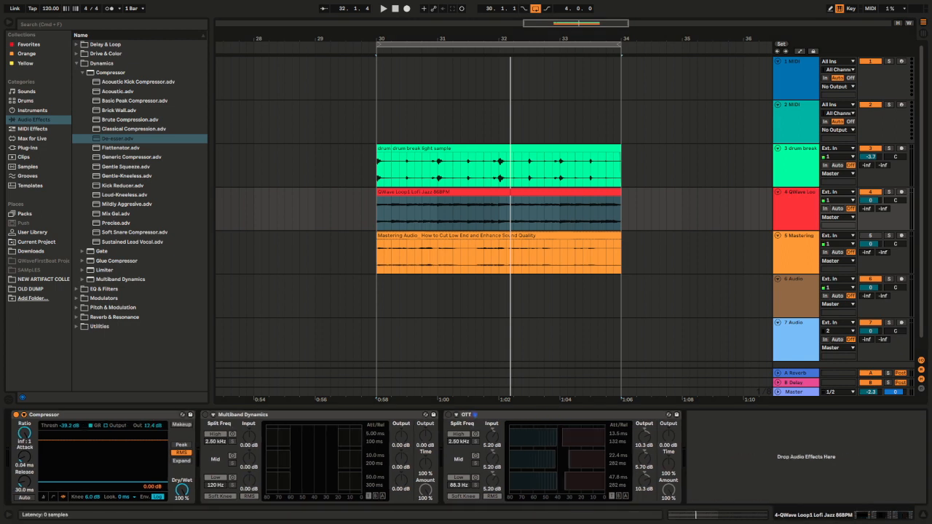
pyautogui.click(23, 414)
pyautogui.click(32, 424)
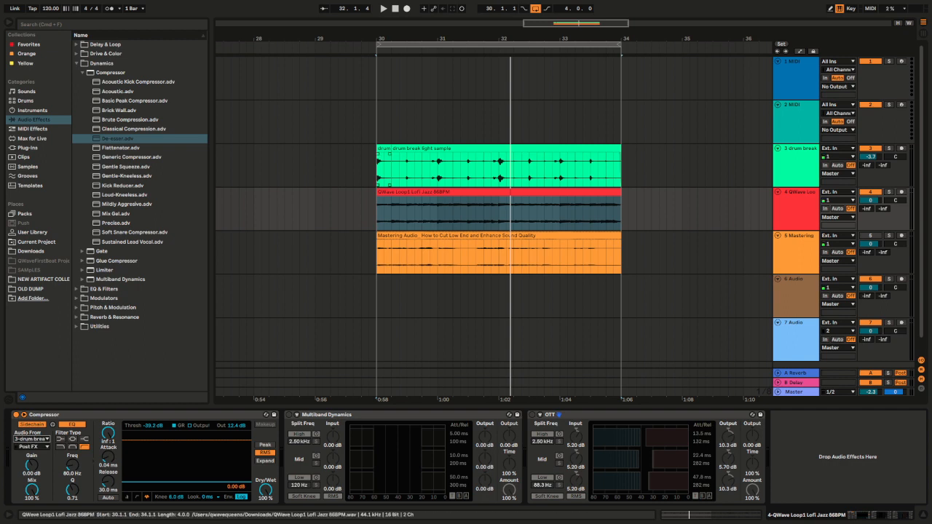
# - Play the sidechained lofi loop, set its Compressor output to 2.81 dB and briefly solo the loop
pyautogui.click(497, 192)
pyautogui.press('space')
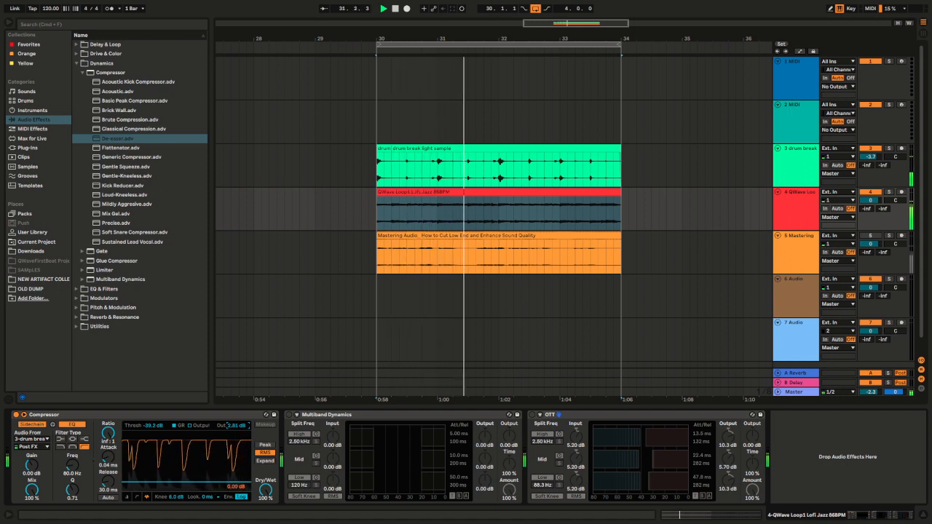
pyautogui.click(889, 192)
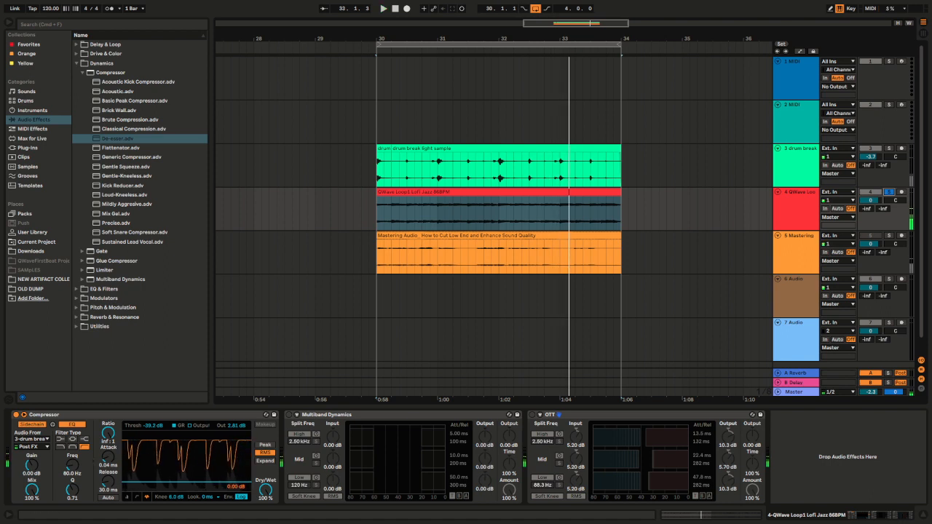
pyautogui.click(889, 192)
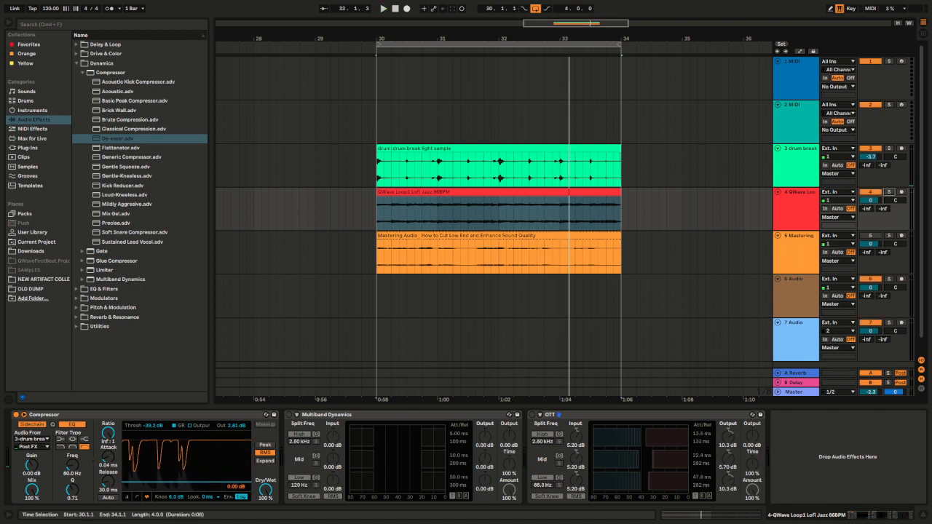
# - Select the drum break's first beat from 30.1.1 to 30.2.1 and play the arrangement while checking the track solos
pyautogui.click(379, 167)
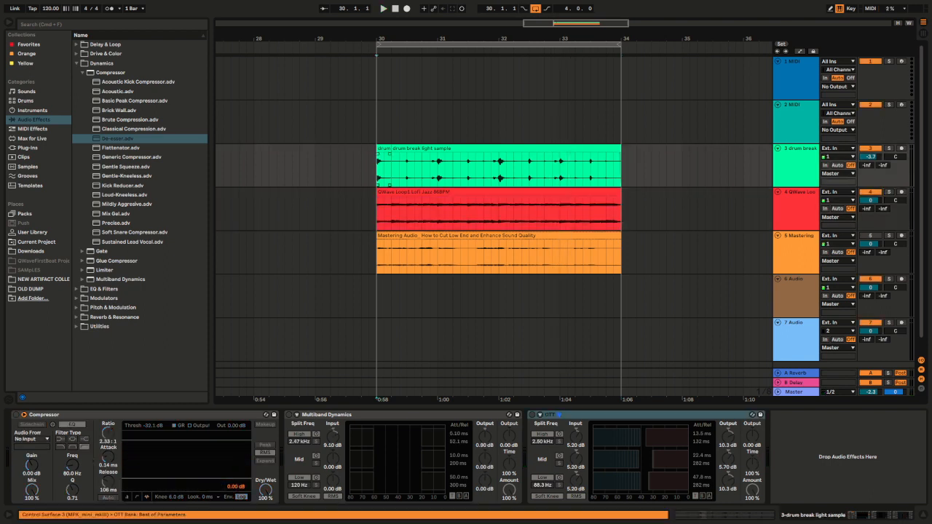
pyautogui.click(888, 148)
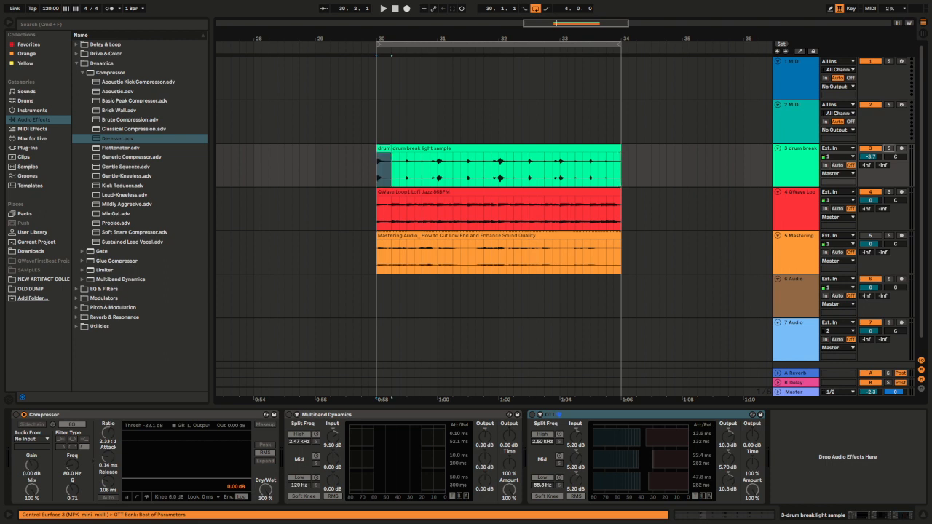
pyautogui.press('space')
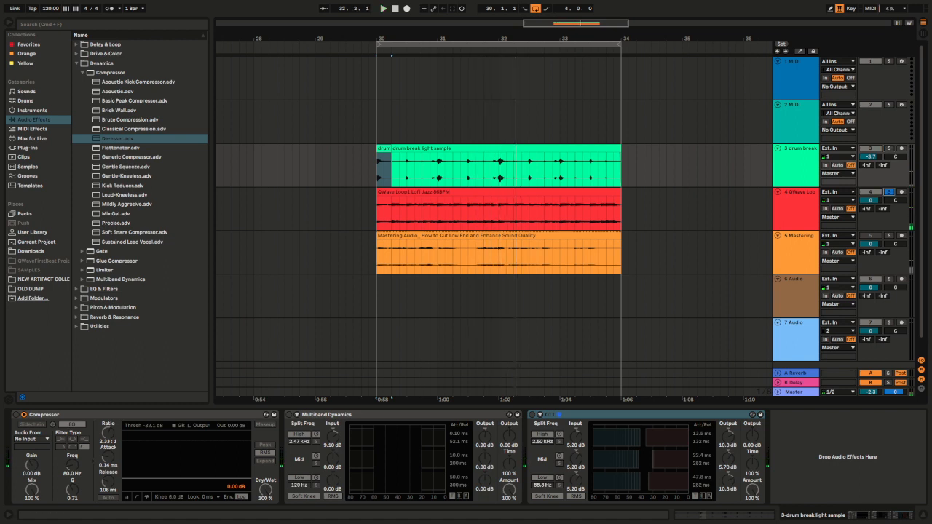
# - Play the sidechained lofi loop in solo, compare it with the drum break alone and both together, and clear the solos
pyautogui.click(451, 192)
pyautogui.press('space')
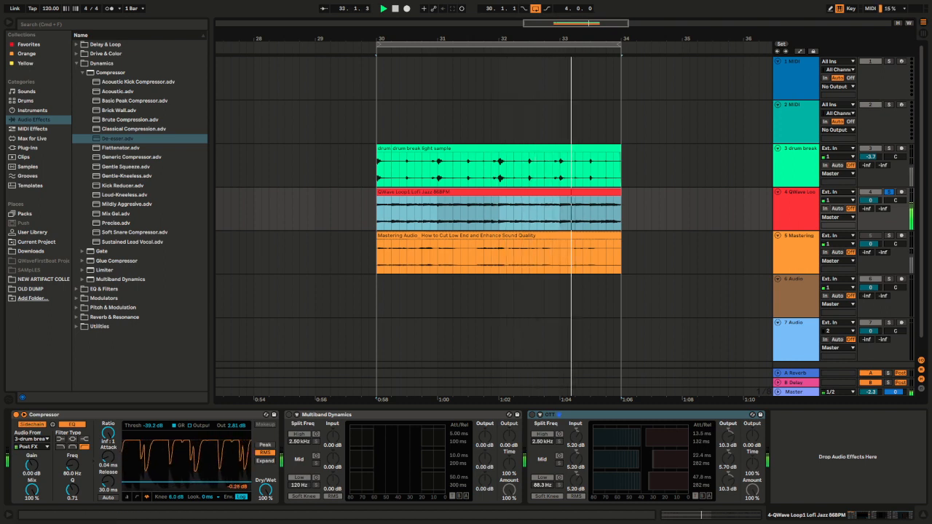
pyautogui.click(889, 149)
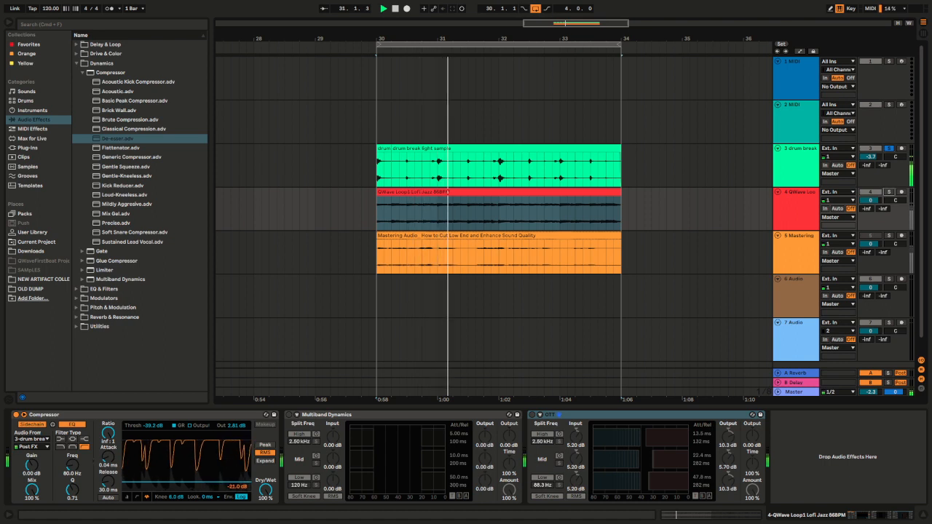
pyautogui.keyDown('super'); pyautogui.click(889, 192); pyautogui.keyUp('super')
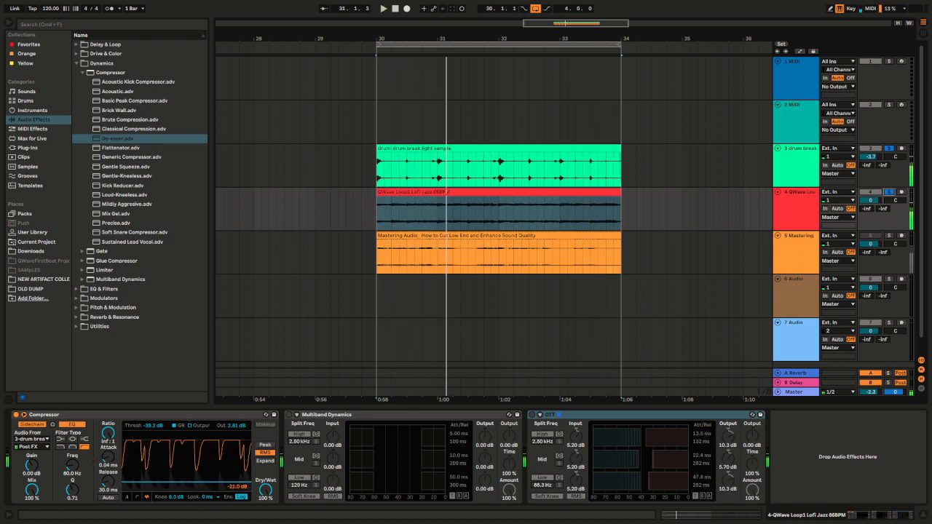
pyautogui.click(889, 192)
# - Insert a new audio track below the drum break and search the Downloads folder for "kick"
pyautogui.click(799, 154)
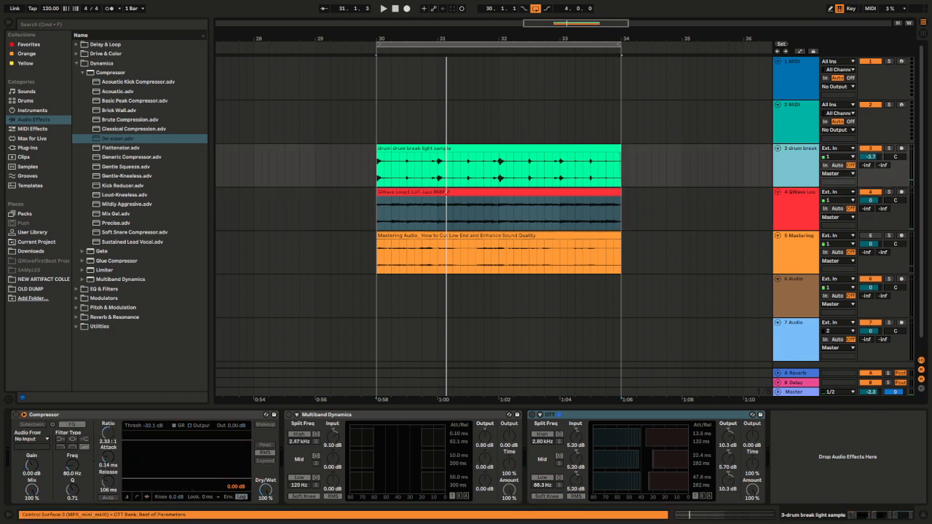
pyautogui.press('super+t')
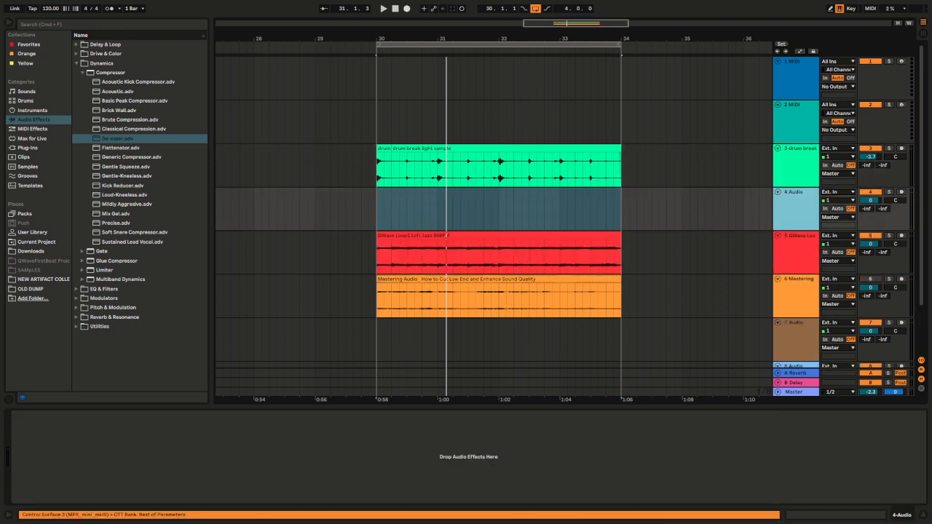
pyautogui.press('super+f')
pyautogui.write('k')
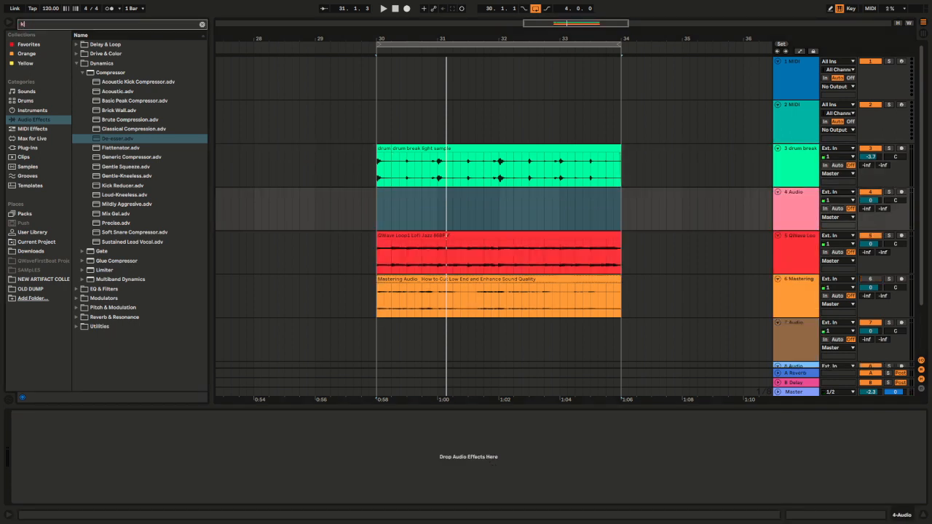
pyautogui.write('ick')
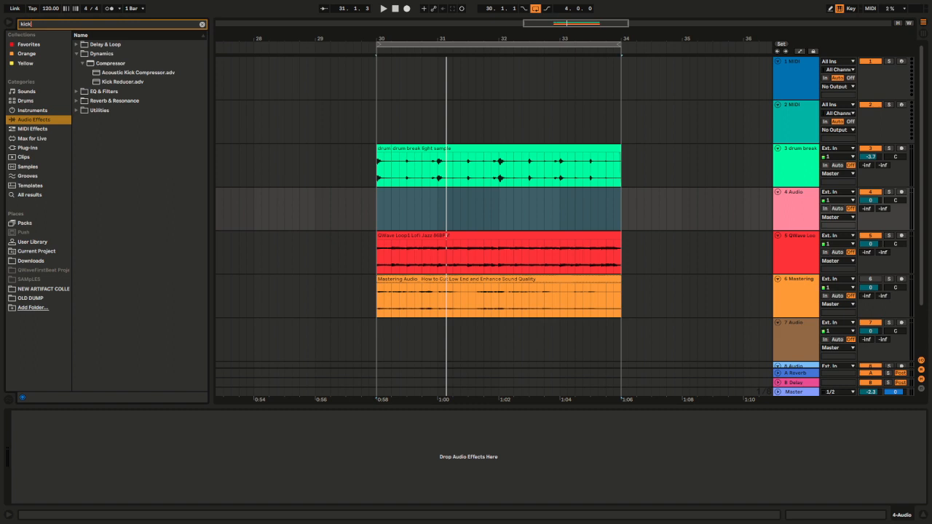
pyautogui.click(31, 260)
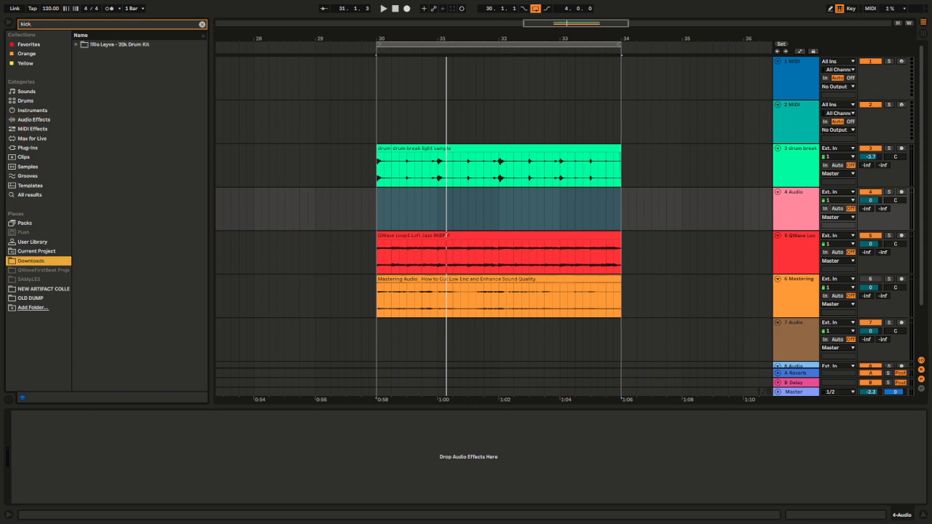
pyautogui.click(202, 25)
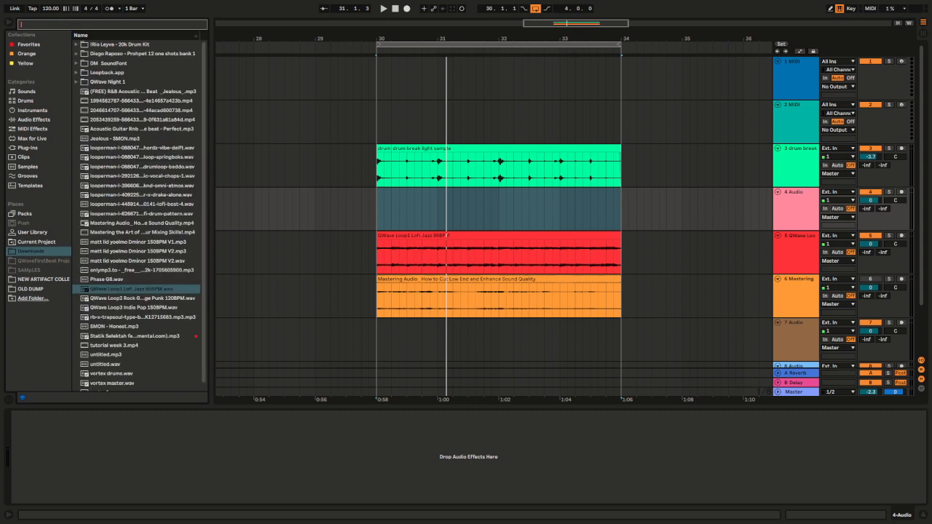
pyautogui.write('k')
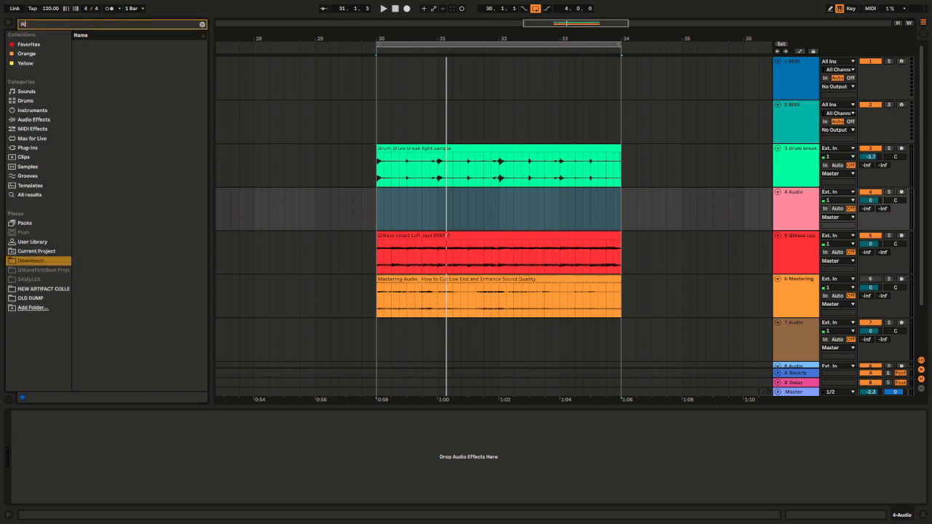
pyautogui.press('BackSpace')
pyautogui.write('kick')
# - Open the drum kit's kicks folder and audition its samples, ending on rio - powerpuff kick.wav
pyautogui.press('Down')
pyautogui.press('Right')
pyautogui.press('Down')
pyautogui.press('Right')
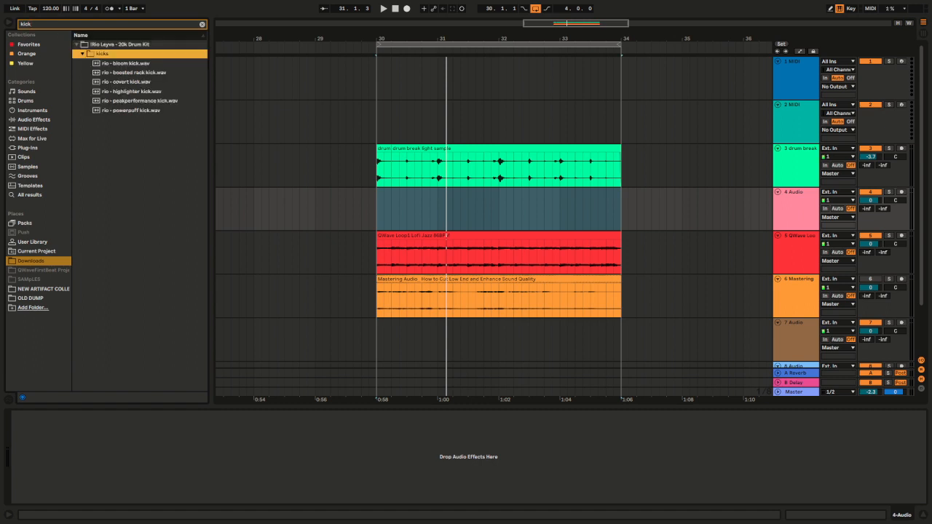
pyautogui.press('Down')
pyautogui.press('Down')
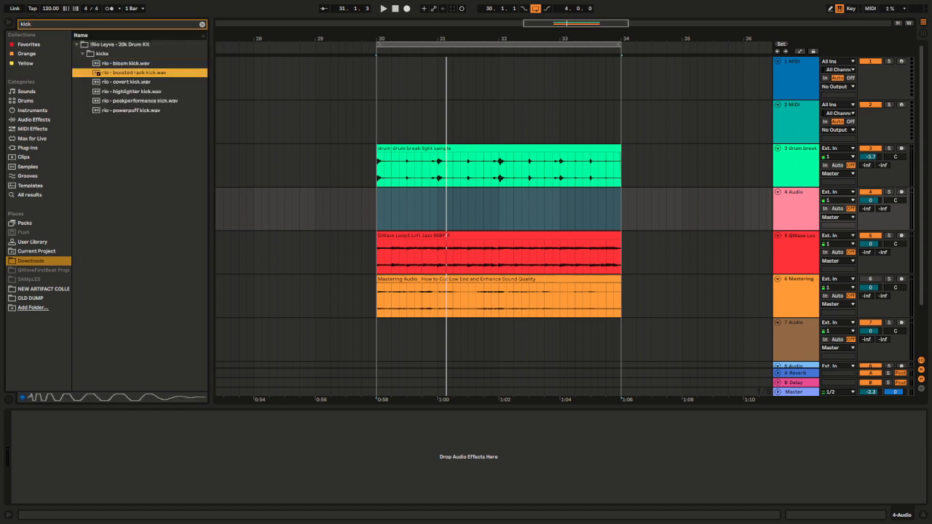
pyautogui.press('Down')
pyautogui.press('Down')
pyautogui.press('Down')
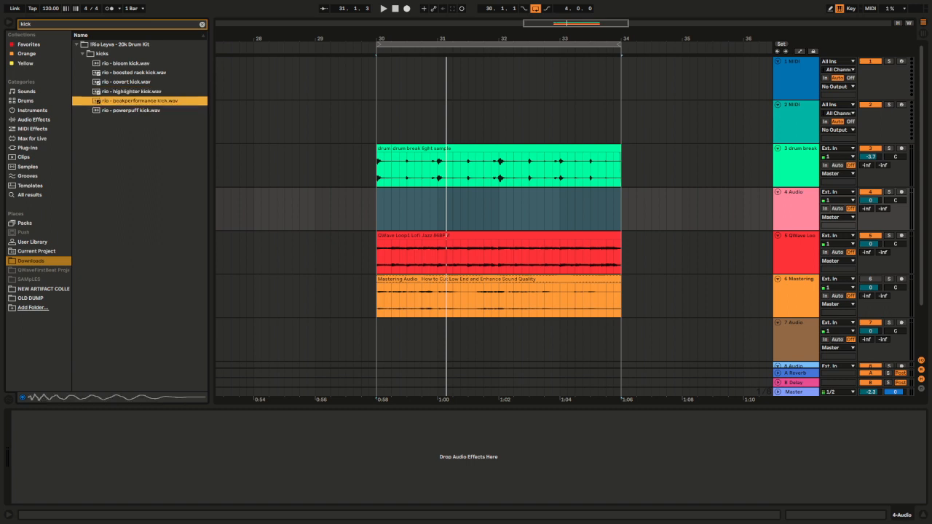
pyautogui.press('Down')
pyautogui.click(126, 63)
pyautogui.press('Down')
pyautogui.press('Down')
pyautogui.press('Down')
pyautogui.press('Down')
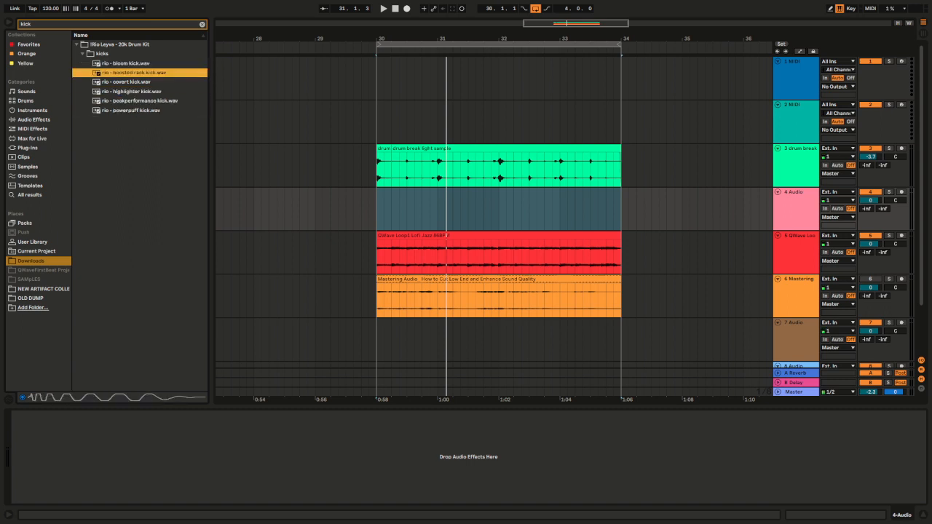
pyautogui.press('Down')
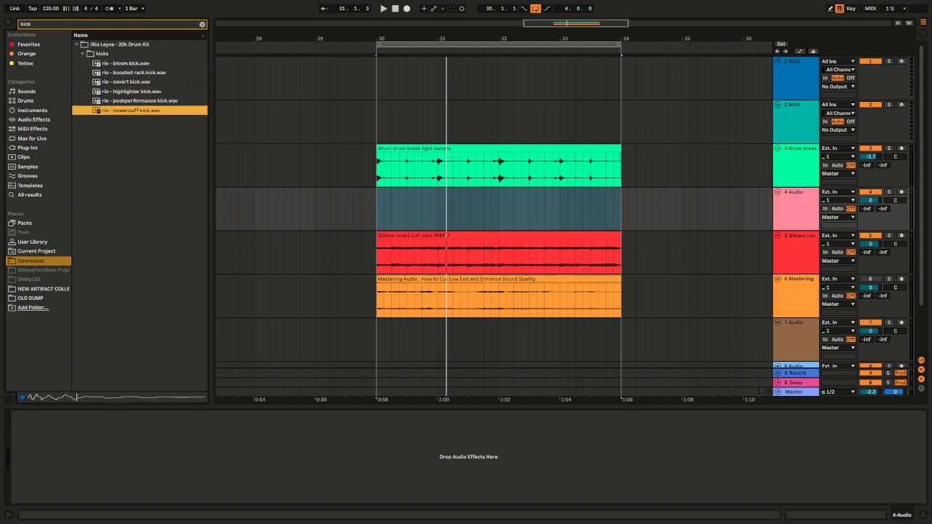
# - Place rio - powerpuff kick.wav on the new track at bar 30 and duplicate it on every beat until bar 34
pyautogui.moveTo(131, 111); pyautogui.dragTo(378, 207)
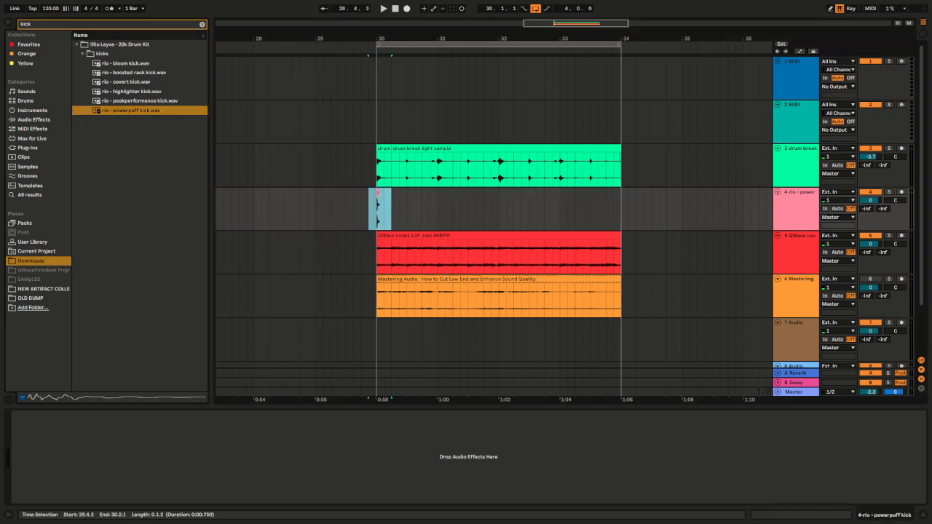
pyautogui.hotkey('ctrl', 'd')
pyautogui.hotkey('ctrl', 'd')
pyautogui.hotkey('ctrl', 'd')
pyautogui.hotkey('ctrl', 'd')
pyautogui.hotkey('ctrl', 'd')
pyautogui.hotkey('ctrl', 'd')
pyautogui.hotkey('ctrl', 'd')
pyautogui.hotkey('ctrl', 'd')
pyautogui.hotkey('ctrl', 'd')
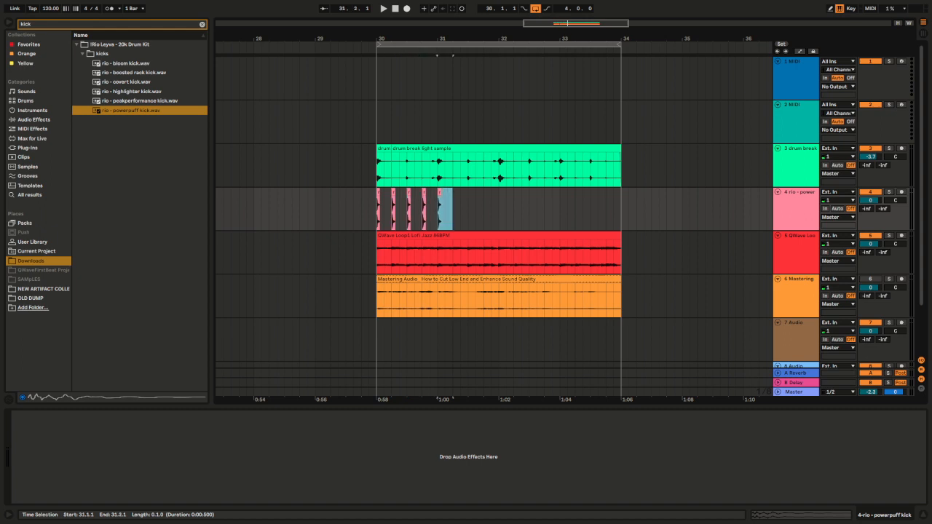
pyautogui.hotkey('ctrl', 'd')
pyautogui.hotkey('ctrl', 'd')
pyautogui.hotkey('ctrl', 'd')
pyautogui.hotkey('ctrl', 'd')
pyautogui.hotkey('ctrl', 'd')
pyautogui.hotkey('ctrl', 'd')
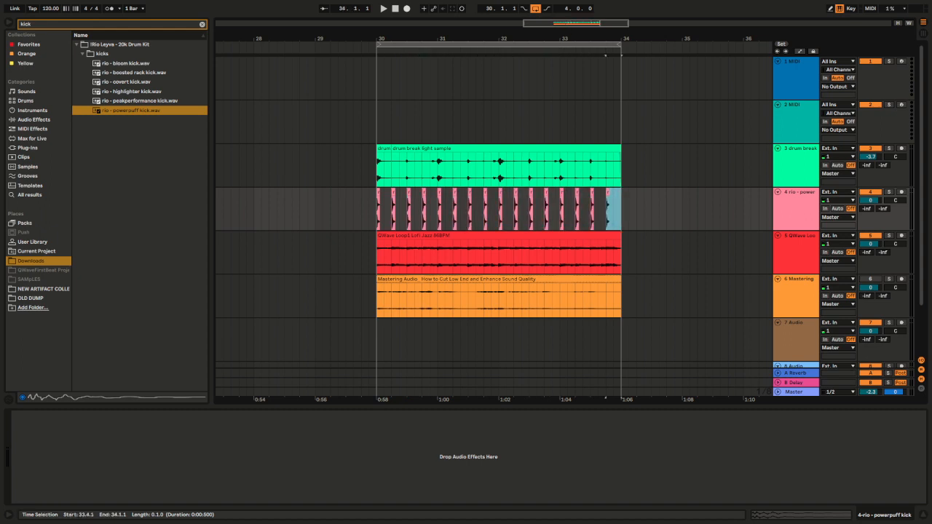
# - Play the kicks with the drum break muted, lower the kick track's volume to -9.7 dB and select the lofi loop track
pyautogui.press('space')
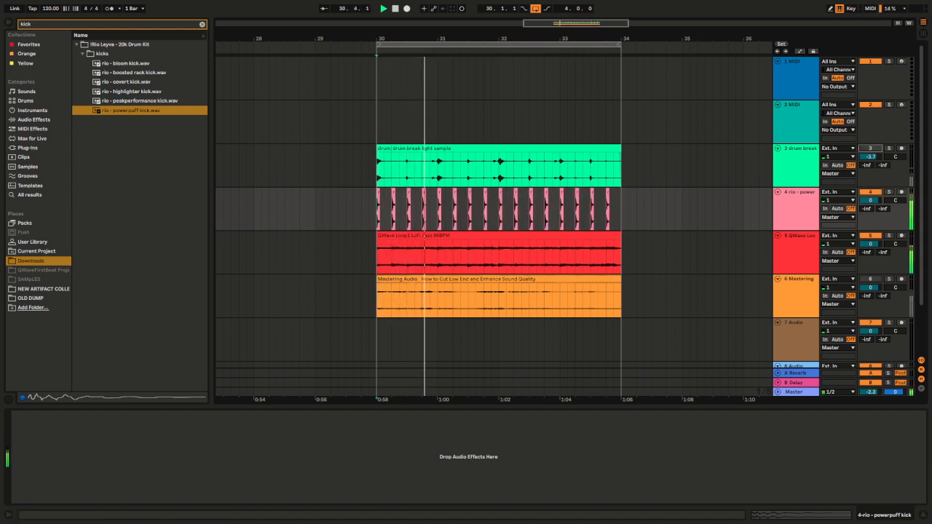
pyautogui.moveTo(867, 201); pyautogui.dragTo(868, 218)
pyautogui.moveTo(870, 200); pyautogui.dragTo(870, 206)
pyautogui.click(798, 244)
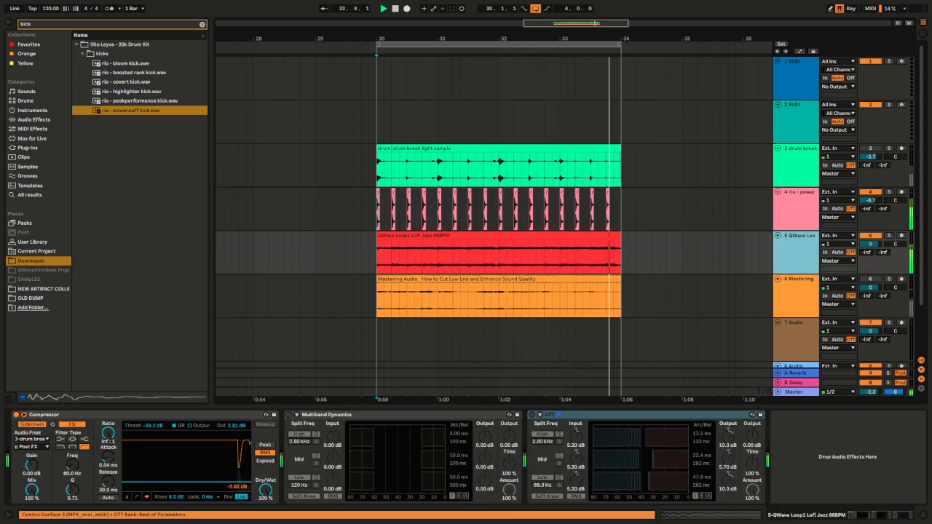
# - Sidechain the lofi loop's Compressor from the rio - powerpuff kick track, with a 45.0 ms release and 6.19 dB output
pyautogui.click(32, 439)
pyautogui.click(32, 449)
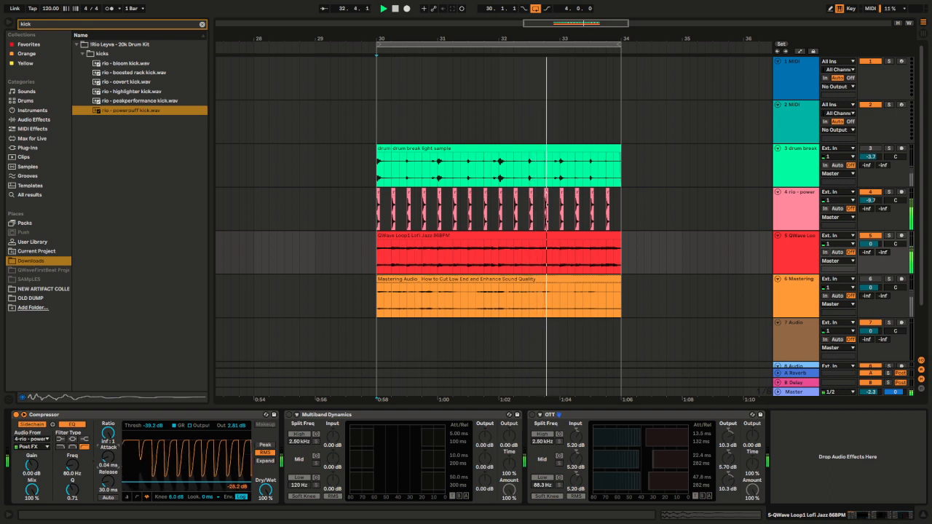
pyautogui.moveTo(107, 482)
pyautogui.mouseDown()
pyautogui.moveTo(107, 464)
pyautogui.moveTo(107, 477)
pyautogui.mouseUp()
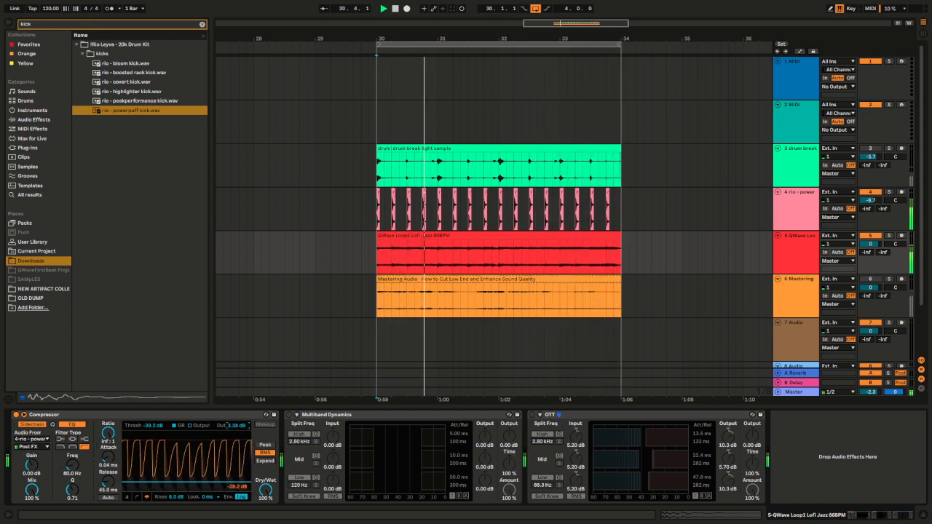
pyautogui.moveTo(237, 426); pyautogui.dragTo(237, 415)
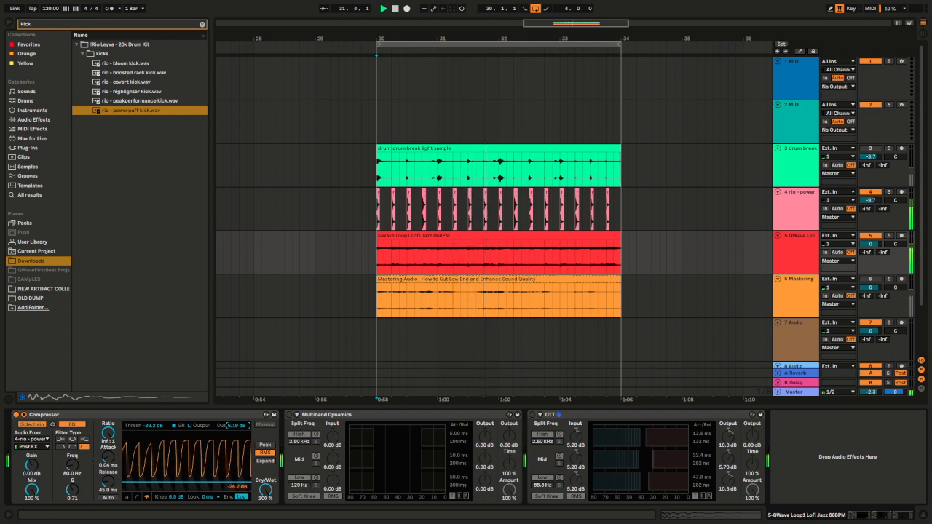
# - Lower the kick track's volume to about -13 dB, stop playback and return to the lofi loop's devices
pyautogui.moveTo(871, 200); pyautogui.dragTo(871, 206)
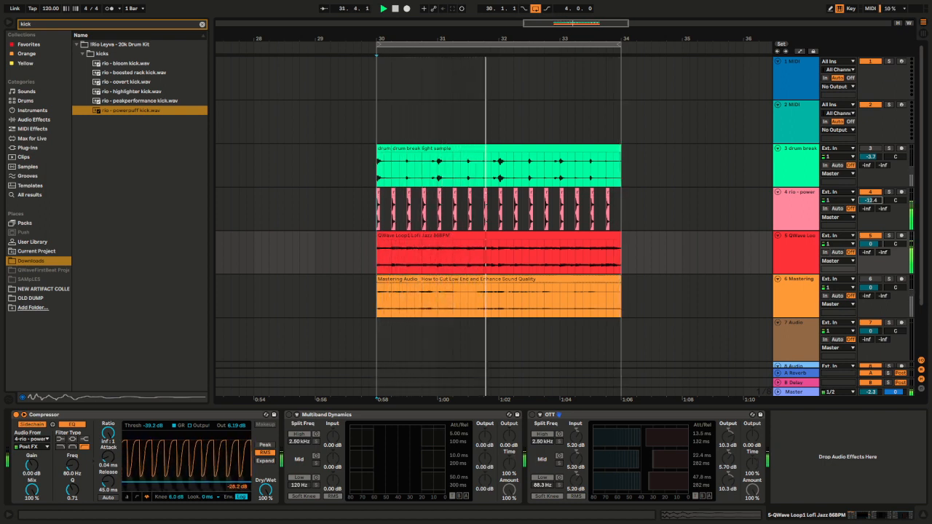
pyautogui.press('space')
pyautogui.click(798, 192)
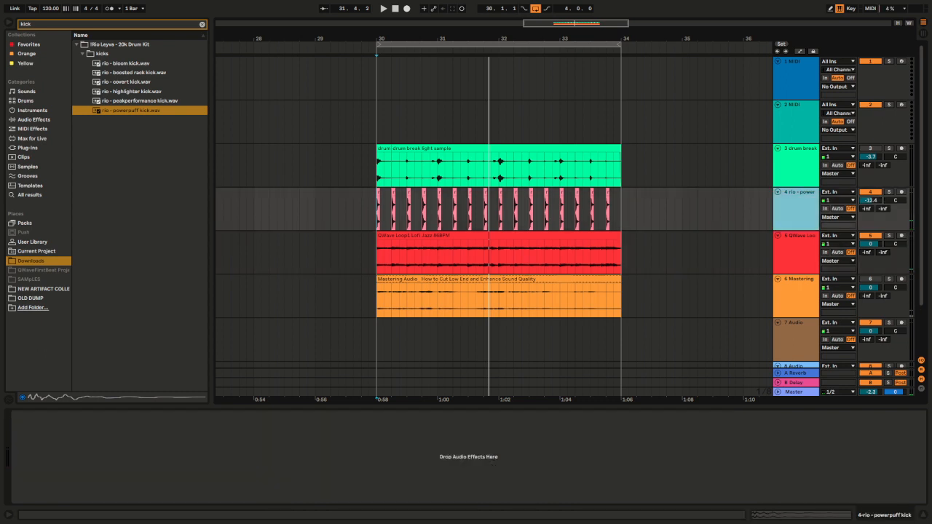
pyautogui.click(798, 235)
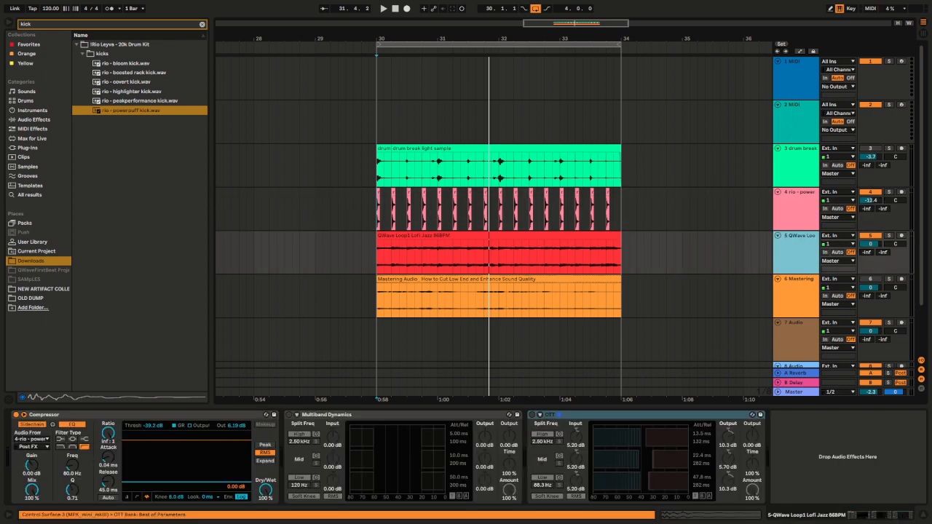
# - Solo the lofi loop track and play it from bar 30
pyautogui.click(379, 252)
pyautogui.press('space')
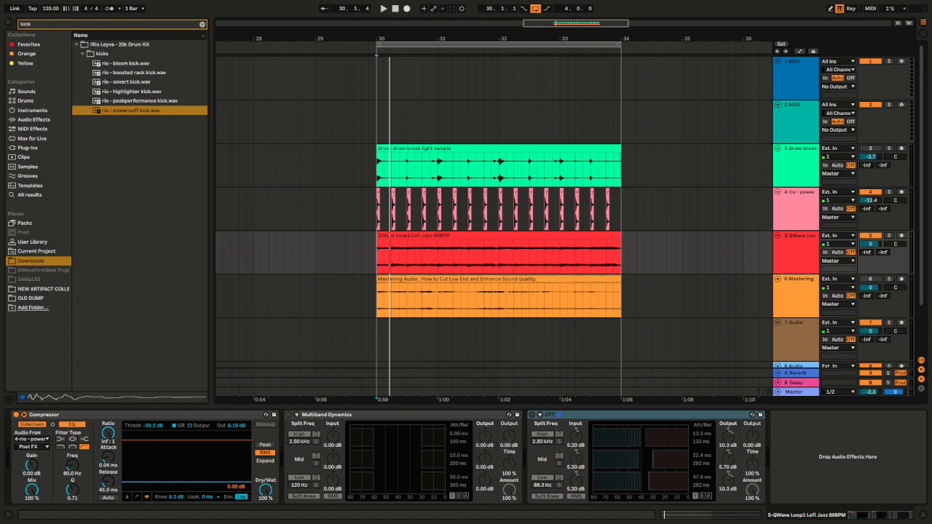
pyautogui.click(377, 255)
pyautogui.click(377, 211)
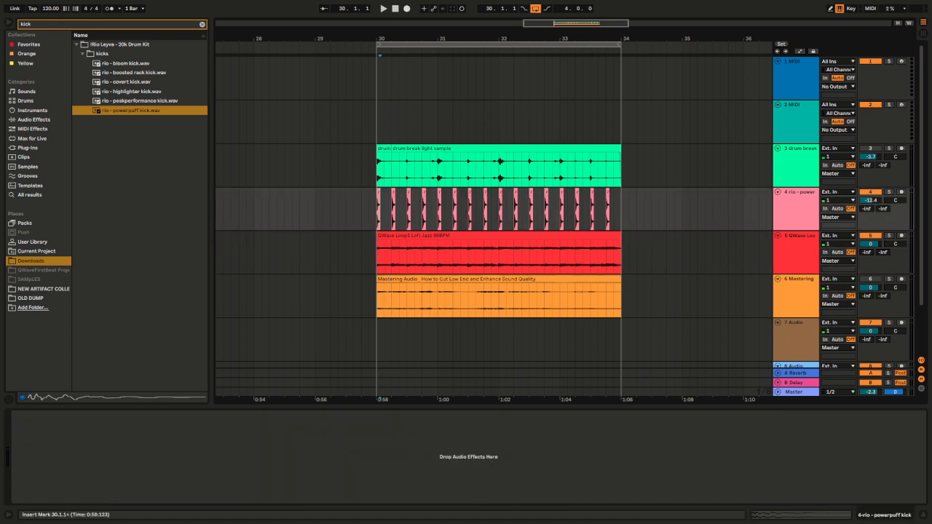
pyautogui.press('space')
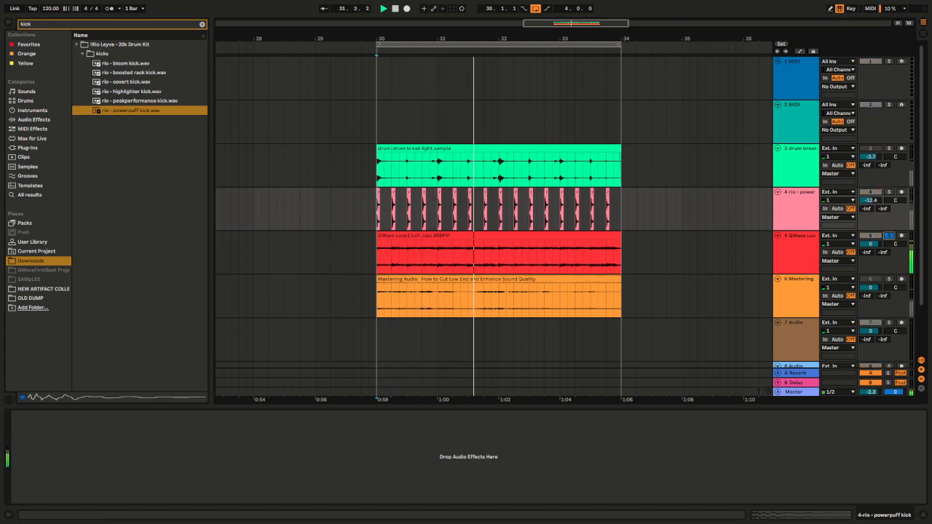
# - Set the lofi loop Compressor's release to 106 ms and its attack to 0.37 ms
pyautogui.click(799, 251)
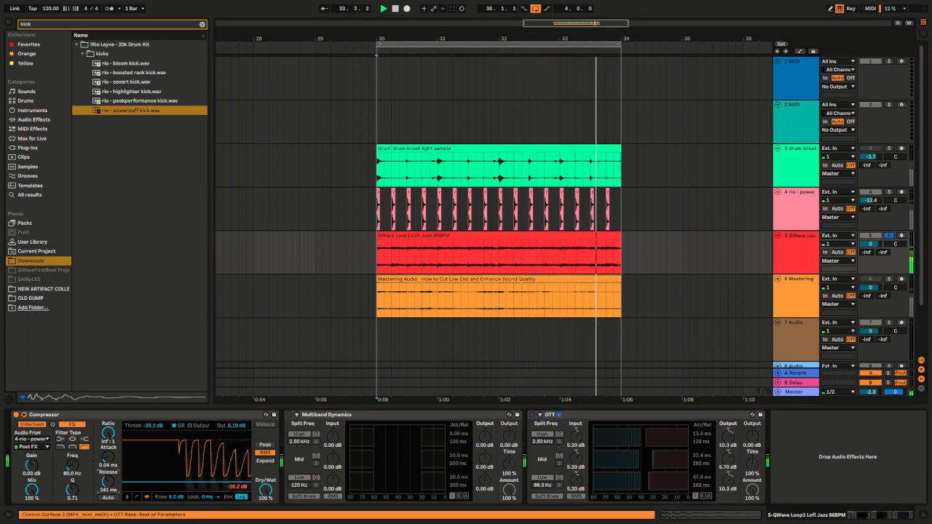
pyautogui.moveTo(107, 481); pyautogui.dragTo(108, 494)
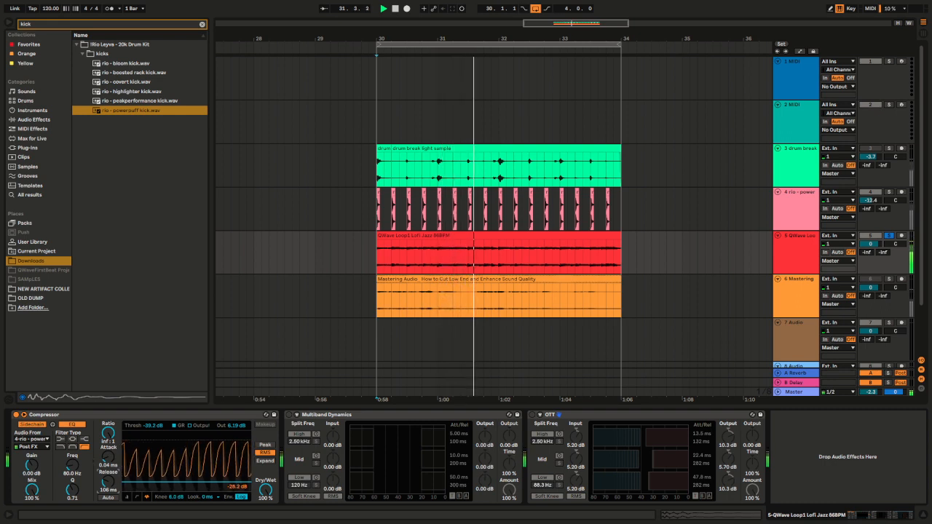
pyautogui.moveTo(108, 458); pyautogui.dragTo(107, 444)
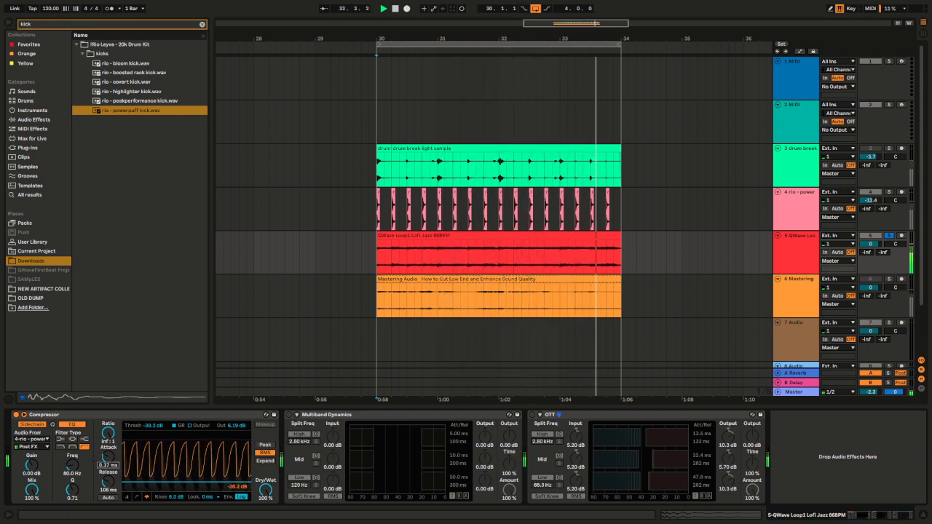
# - Solo the kick track together with the lofi loop and play both, stopping in bar 32
pyautogui.click(888, 192)
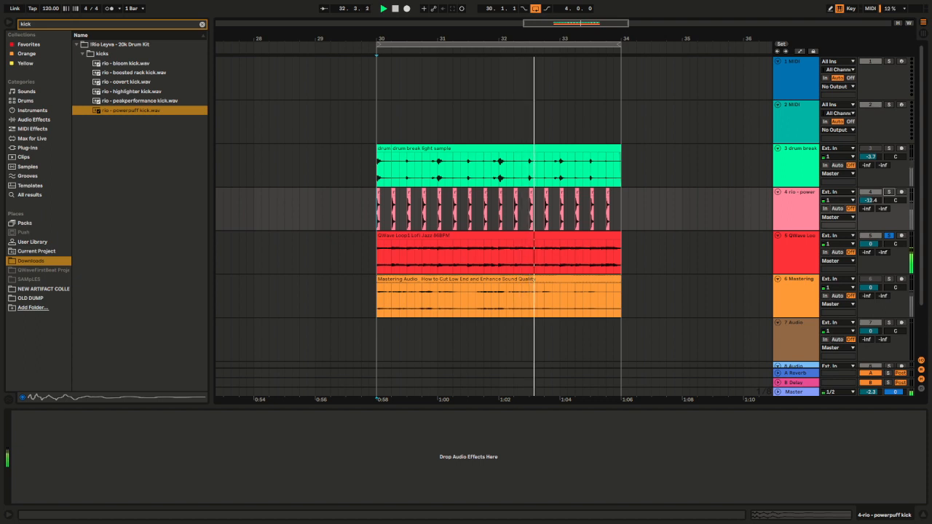
pyautogui.click(889, 236)
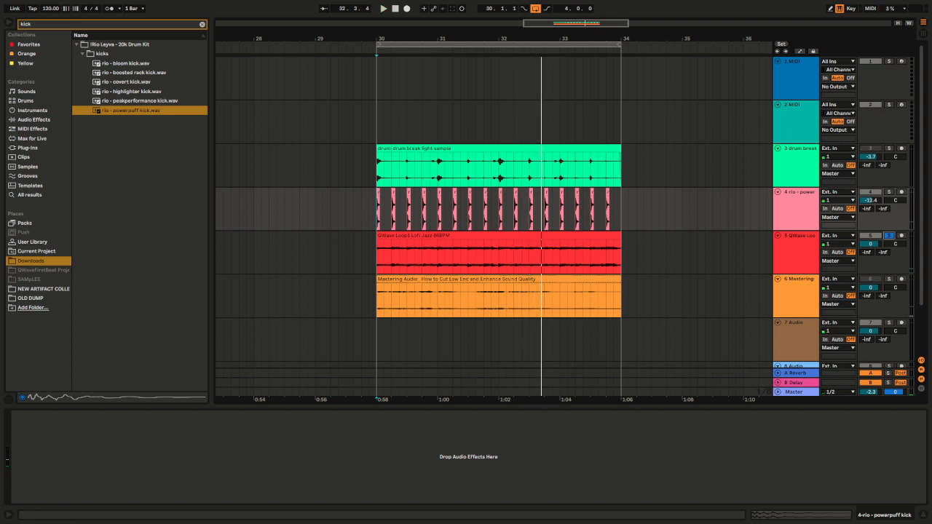
pyautogui.click(889, 235)
pyautogui.keyDown('ctrl'); pyautogui.click(889, 192); pyautogui.keyUp('ctrl')
pyautogui.press('space')
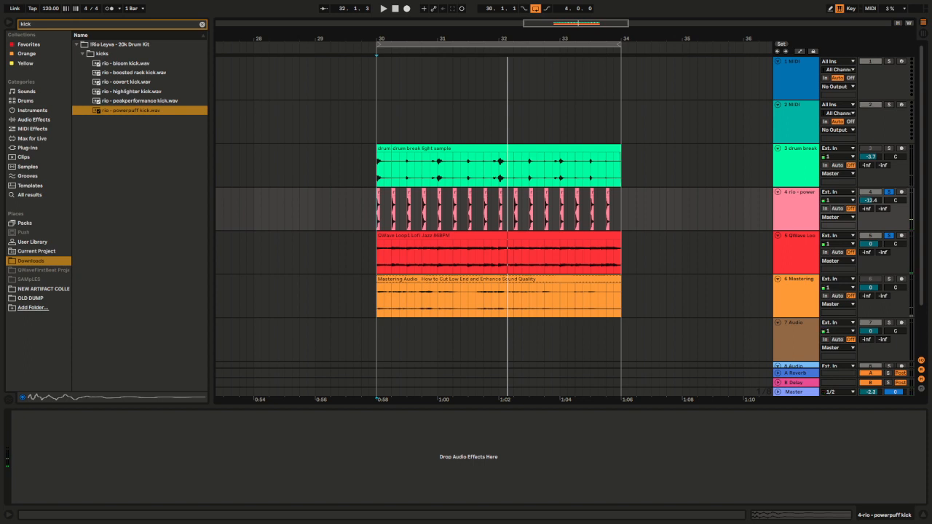
# - Replay the soloed kick and lofi loop from bar 30, stop in bar 31 and show the loop's devices
pyautogui.click(720, 253)
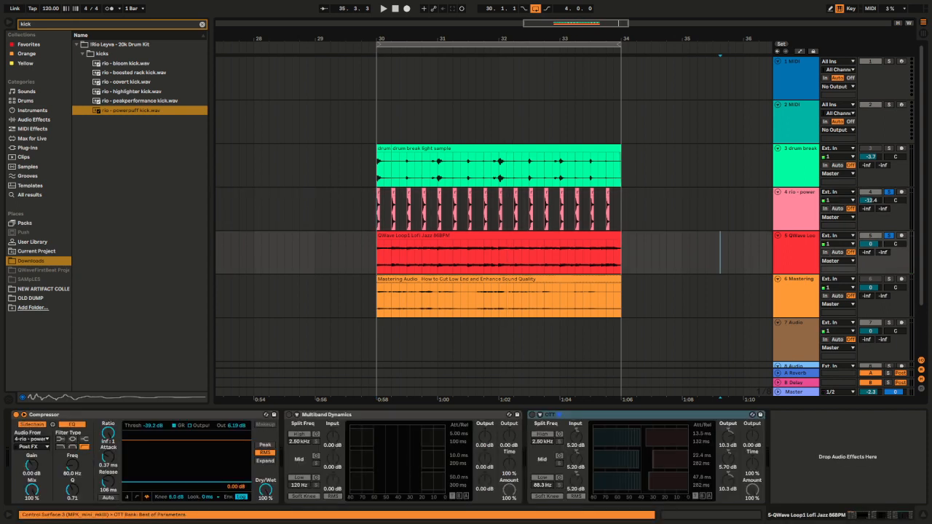
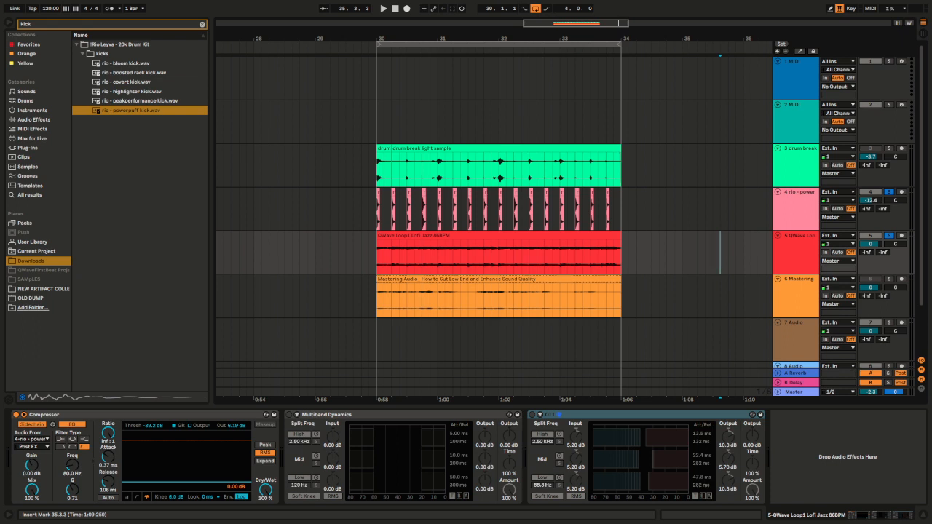
pyautogui.click(377, 212)
pyautogui.press('space')
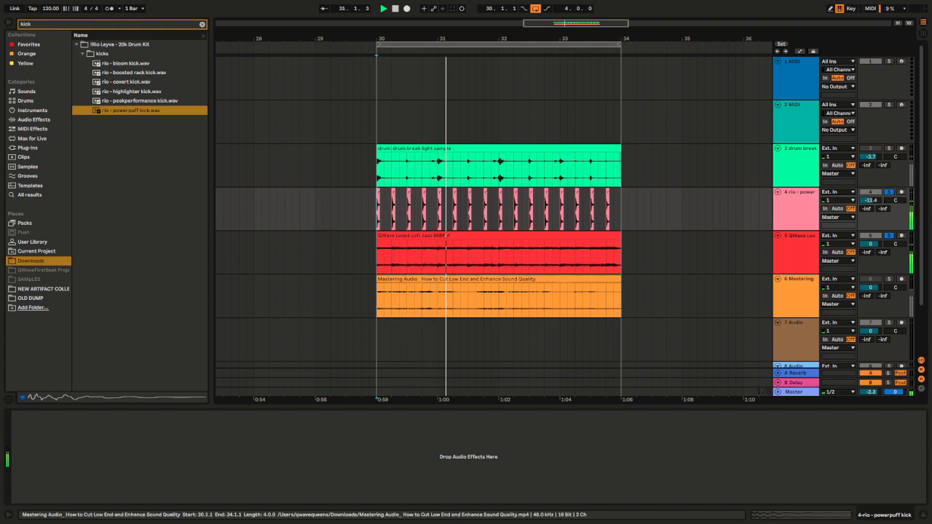
pyautogui.press('space')
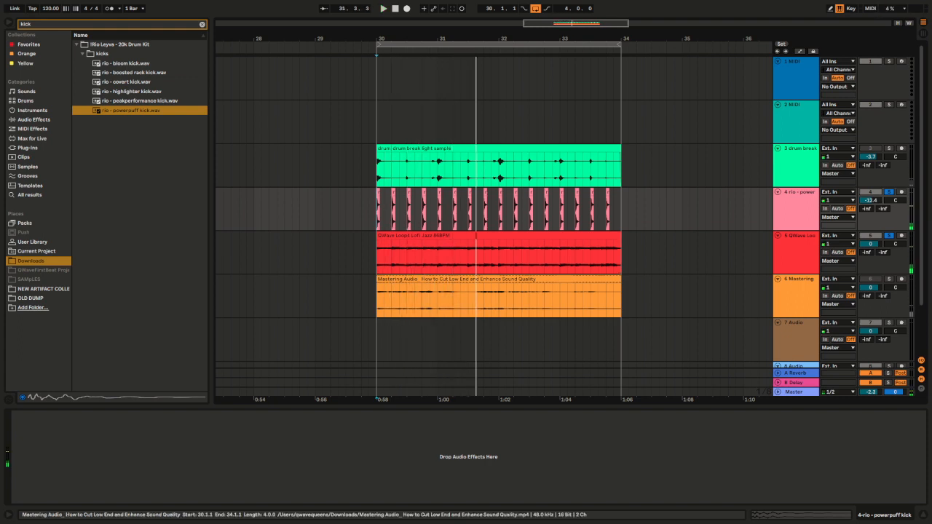
pyautogui.click(798, 235)
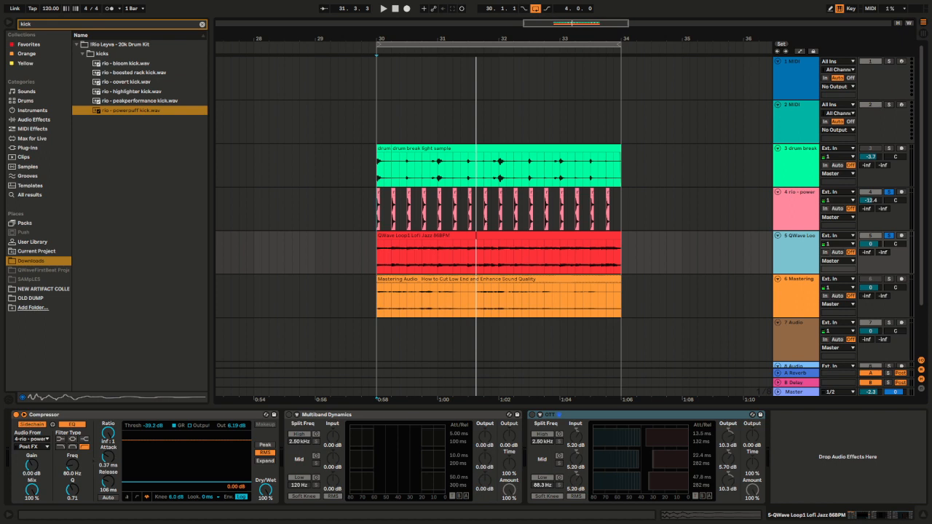
# - Solo the Mastering audio track, select its clip, search the audio effects for "gate" and add Gate after OTT
pyautogui.click(889, 278)
pyautogui.moveTo(621, 300); pyautogui.dragTo(377, 300)
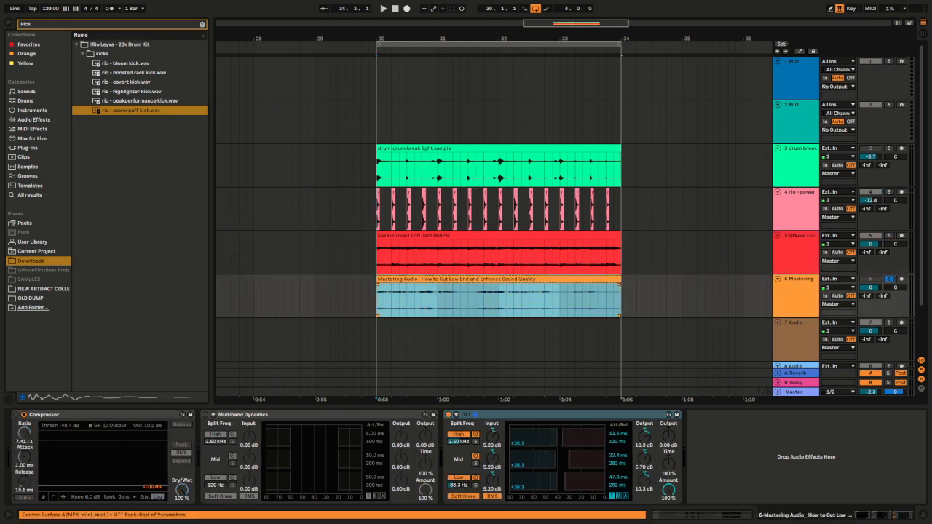
pyautogui.click(203, 24)
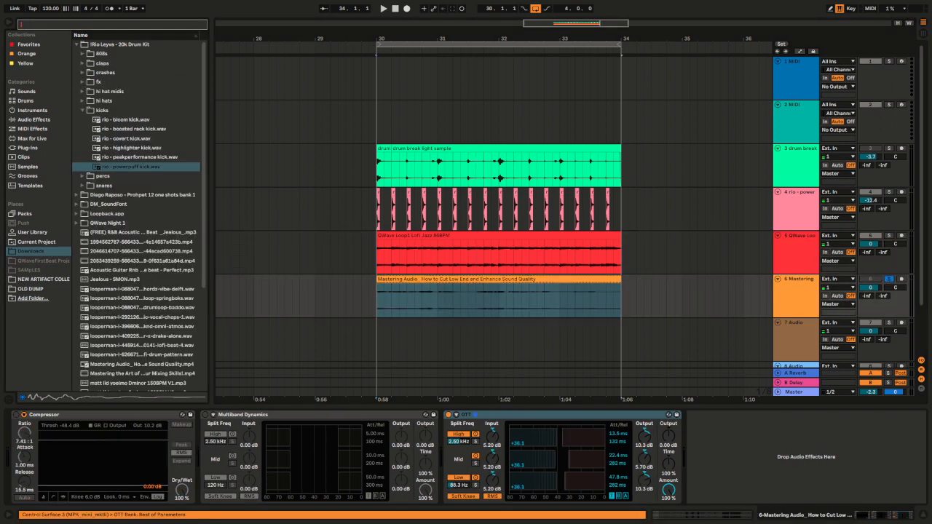
pyautogui.click(34, 119)
pyautogui.click(73, 24)
pyautogui.write('gate')
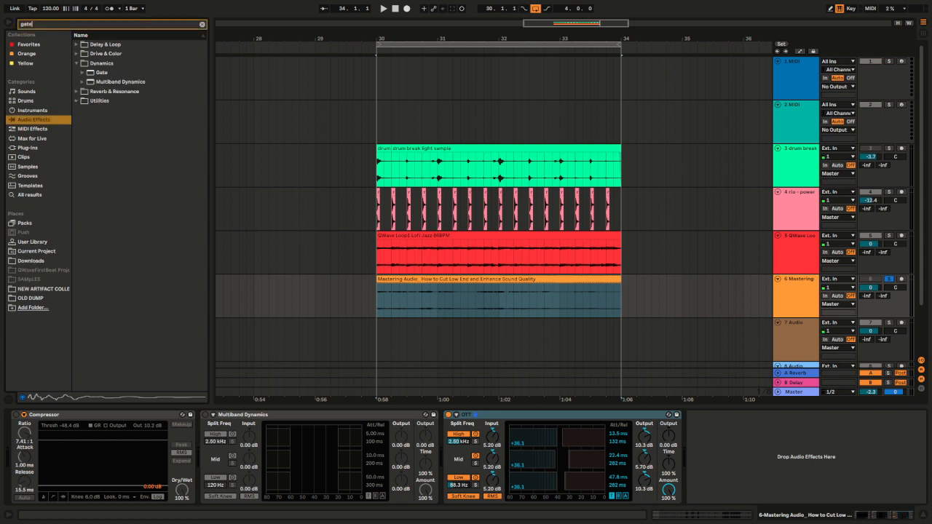
pyautogui.press('Down')
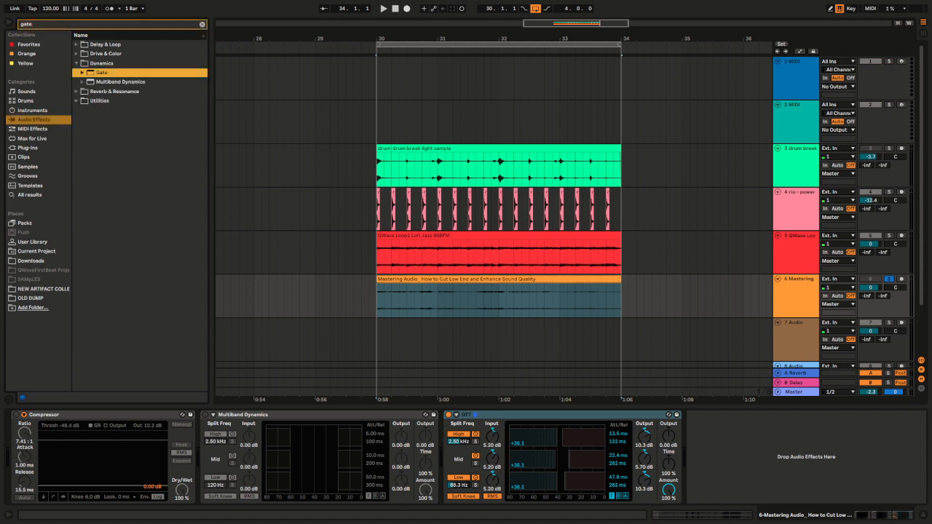
pyautogui.press('Return')
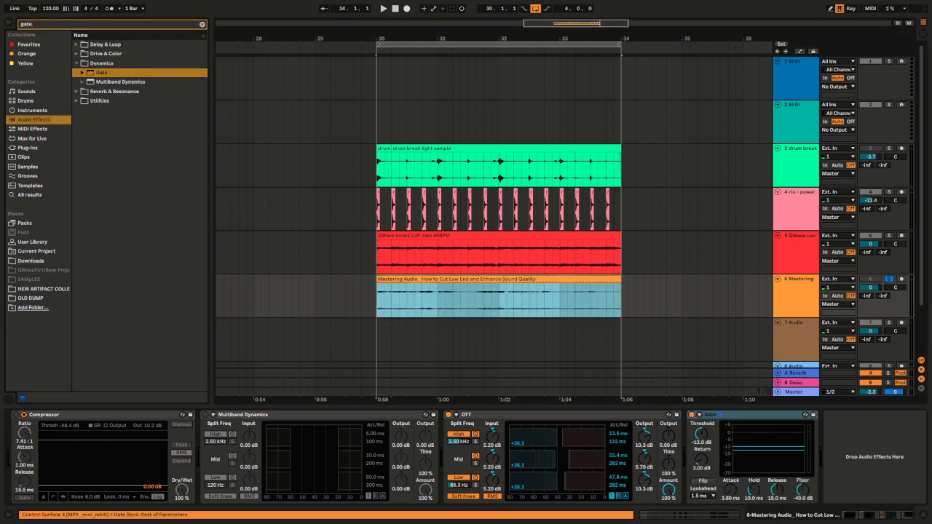
# - Play the Mastering clip with OTT and Gate bypassed, raise its clip gain to 5.56 dB and return to the track's devices
pyautogui.press('space')
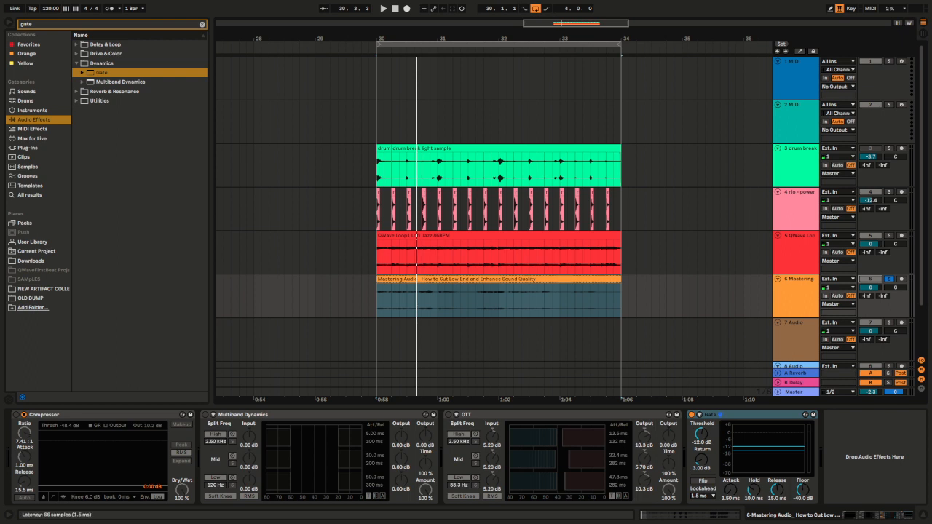
pyautogui.press('space')
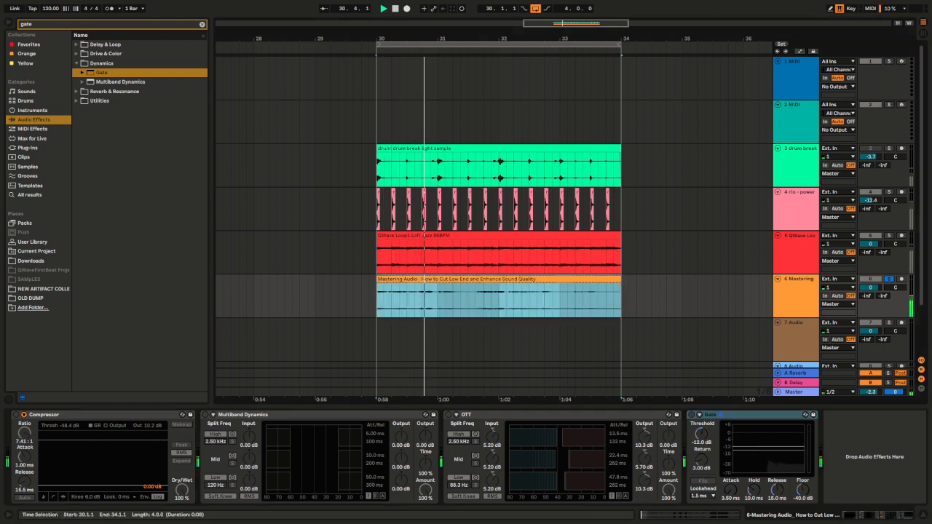
pyautogui.hotkey('shift', 'Tab')
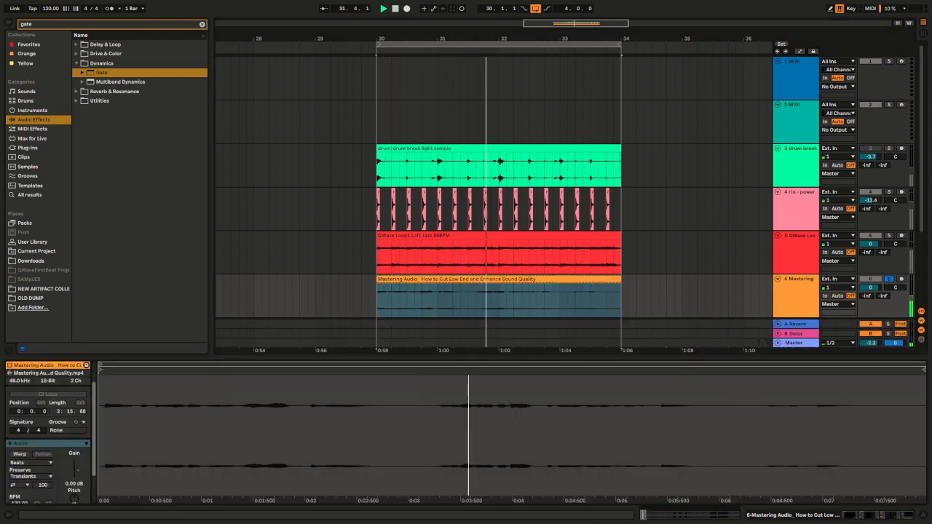
pyautogui.moveTo(76, 470); pyautogui.dragTo(77, 465)
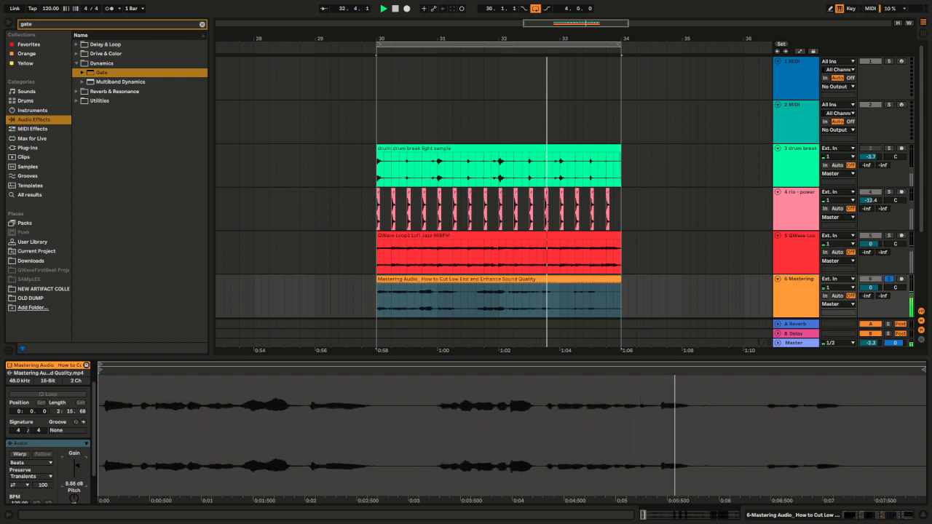
pyautogui.hotkey('ctrl', 't')
pyautogui.hotkey('ctrl', 't')
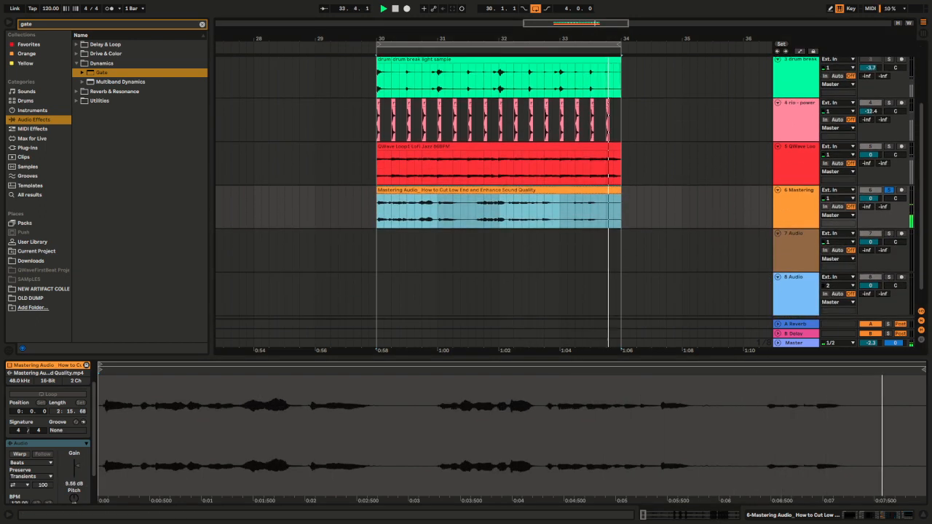
pyautogui.click(798, 190)
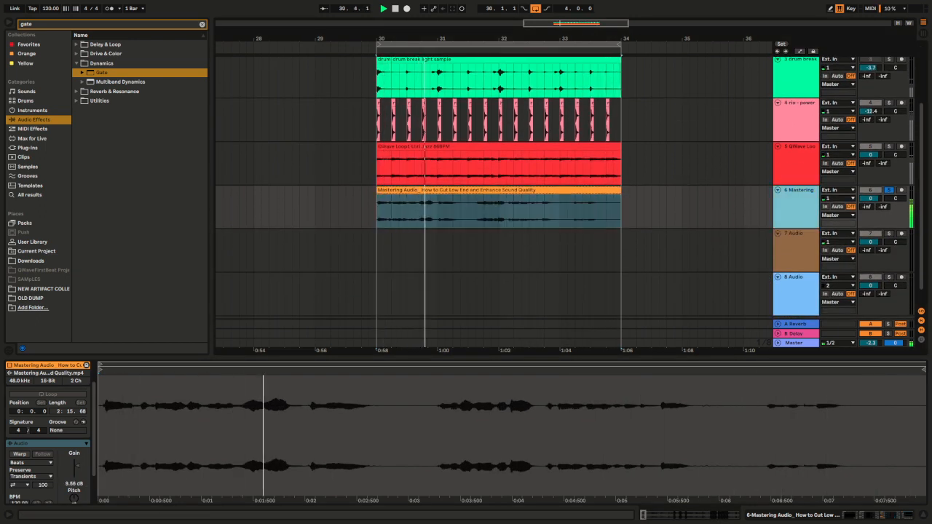
pyautogui.hotkey('shift', 'Tab')
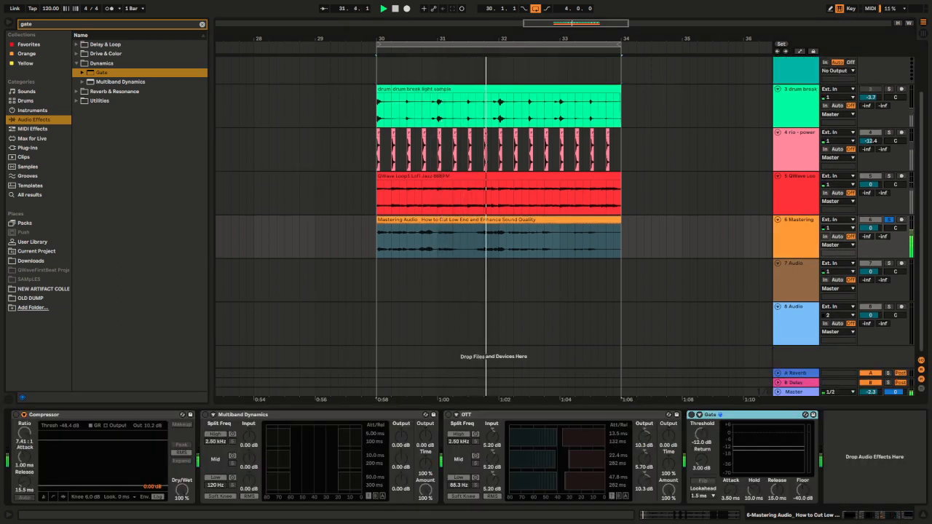
# - Add a fade-out about one beat long to the end of the Mastering clip
pyautogui.moveTo(618, 225); pyautogui.dragTo(602, 225)
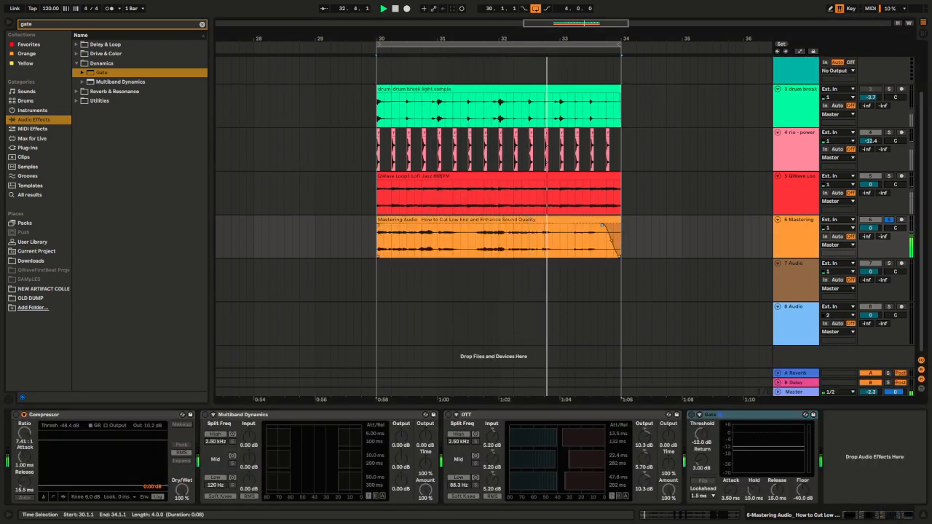
pyautogui.click(797, 234)
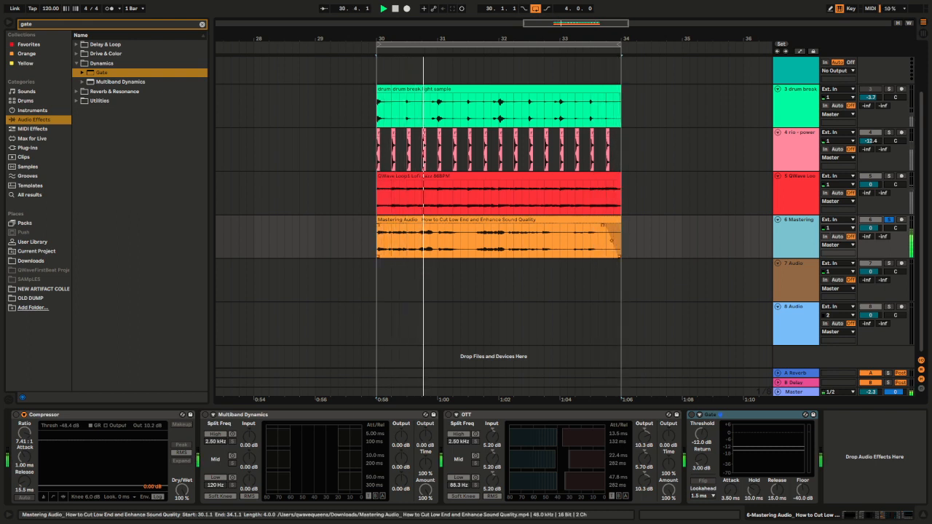
pyautogui.click(602, 225)
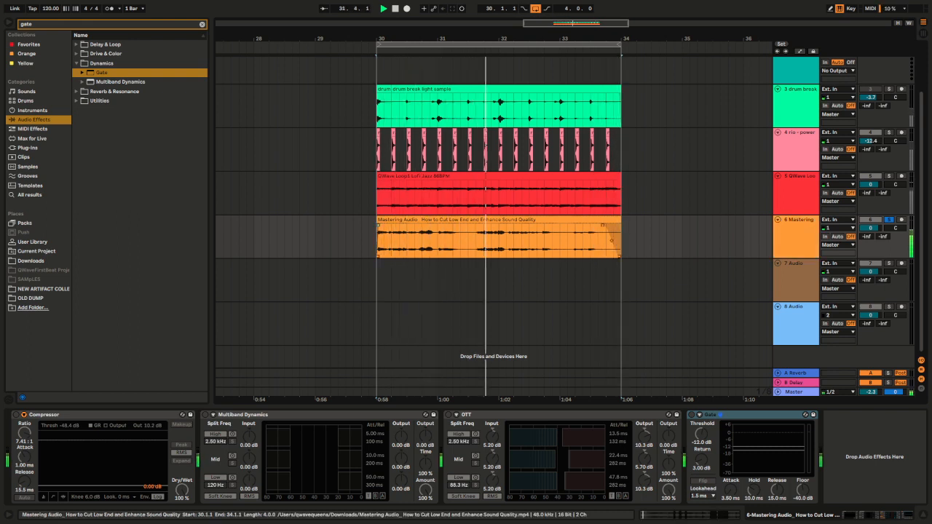
# - Stop playback, select the Mastering clip, turn on Gate with its threshold at -18.9 dB, and play the clip
pyautogui.press('space')
pyautogui.click(529, 220)
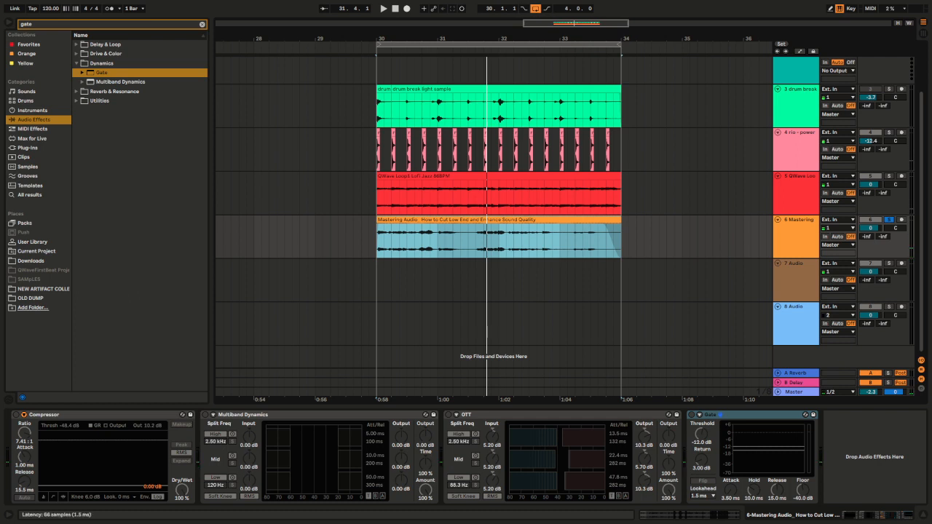
pyautogui.click(691, 415)
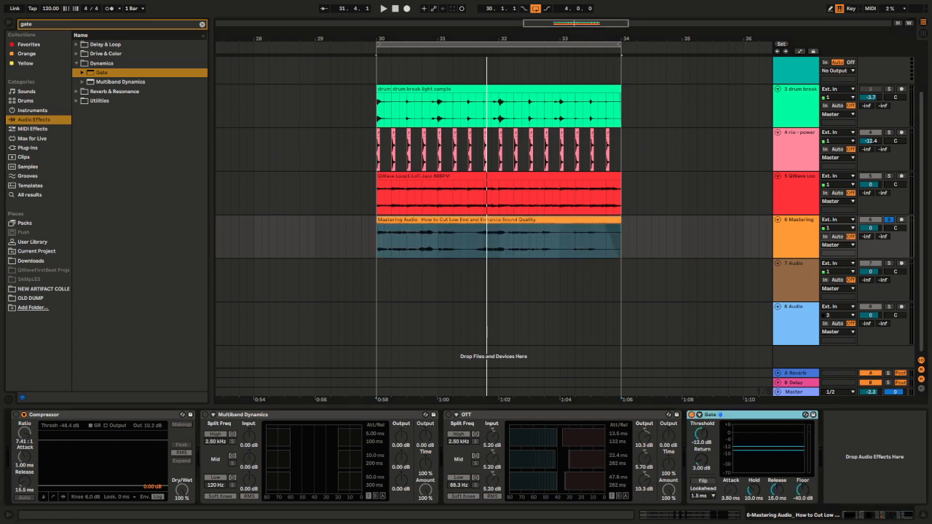
pyautogui.moveTo(701, 434); pyautogui.dragTo(700, 453)
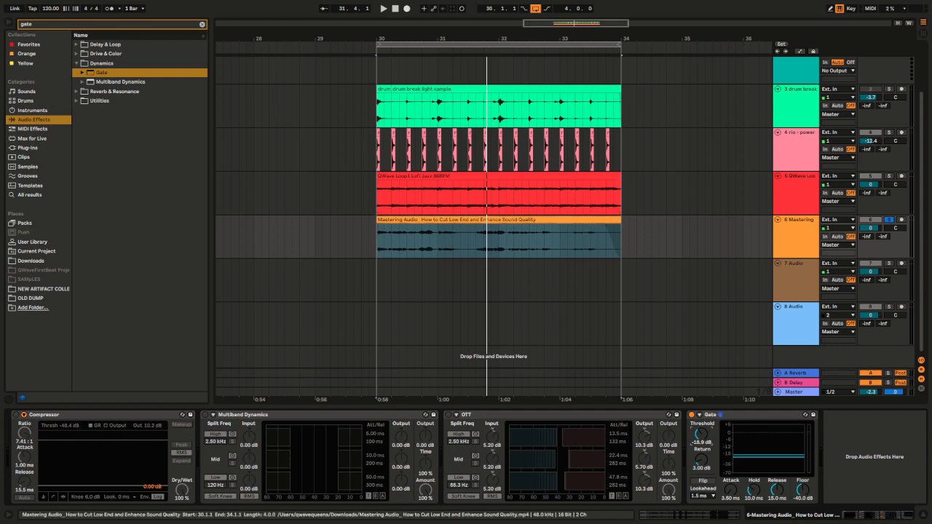
pyautogui.press('space')
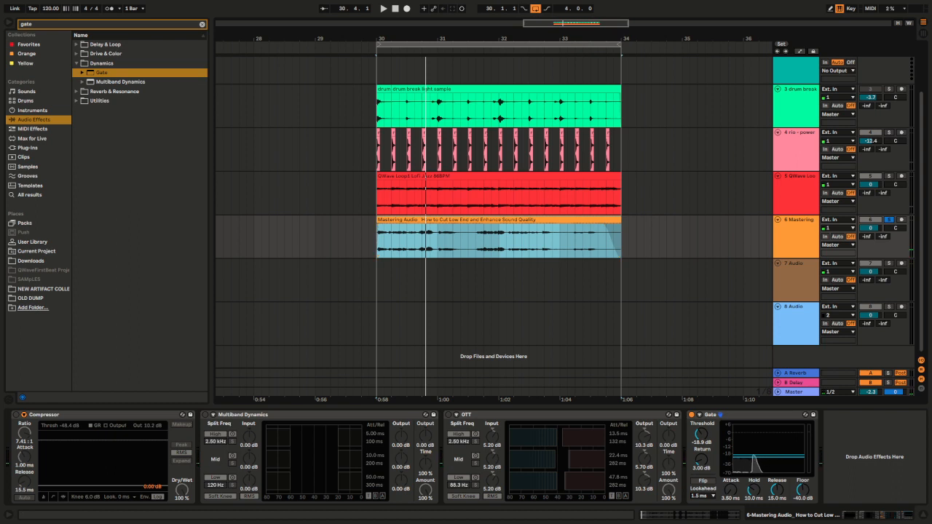
# - Lower the Gate's threshold to -24.1 dB and on to -31.8 dB, playing the Mastering clip at each setting
pyautogui.moveTo(700, 434); pyautogui.dragTo(700, 451)
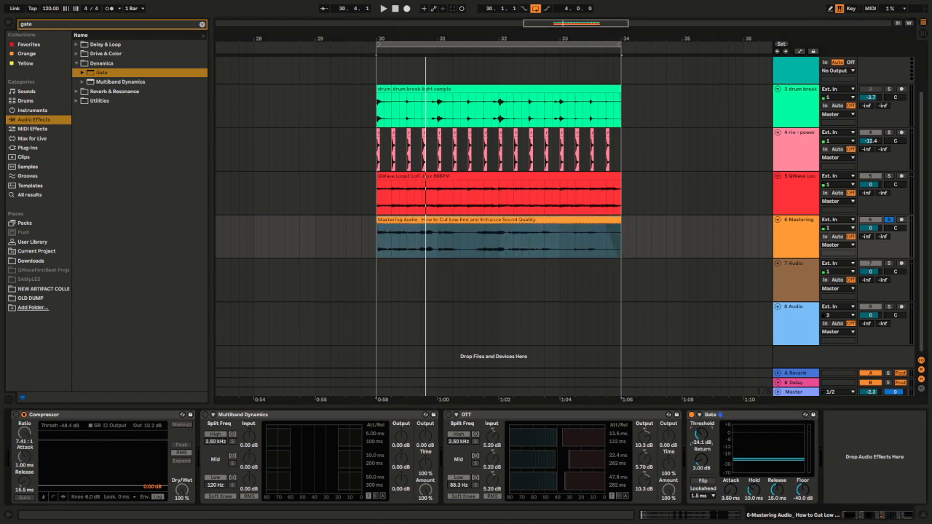
pyautogui.press('space')
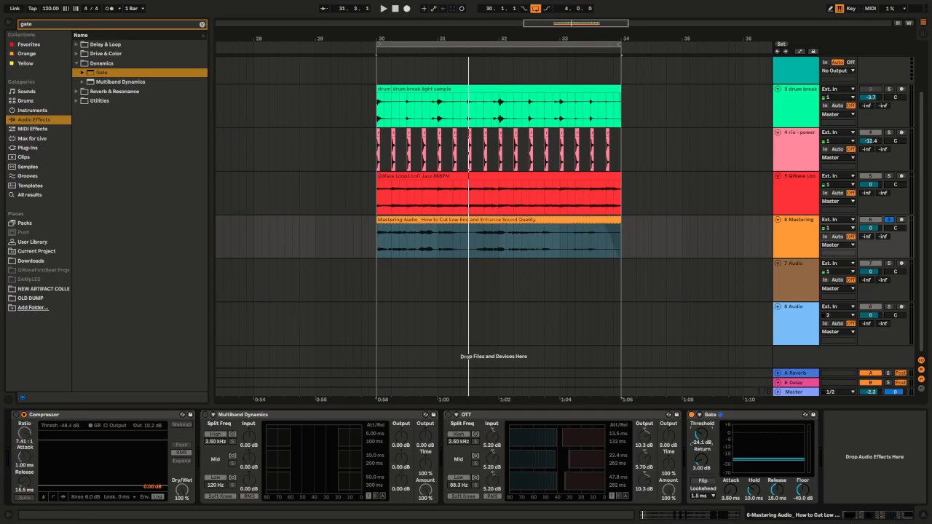
pyautogui.press('space')
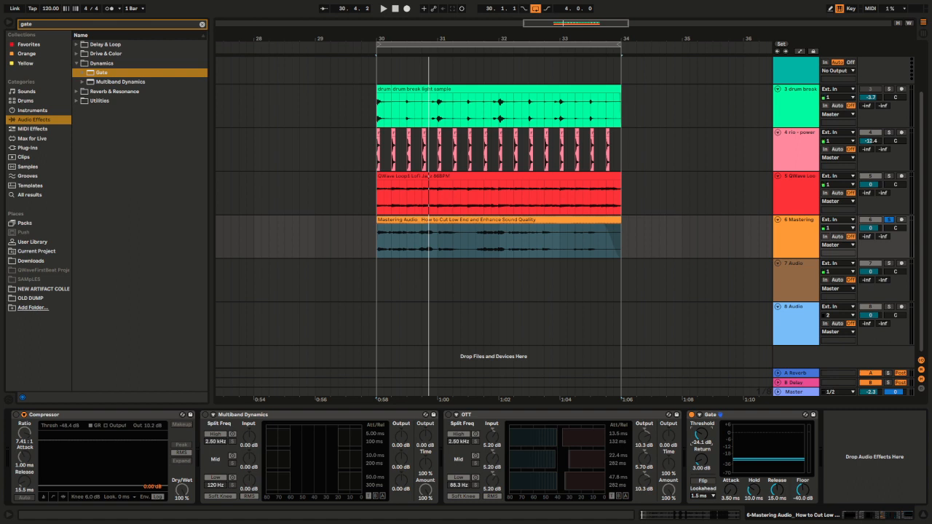
pyautogui.moveTo(701, 435); pyautogui.dragTo(701, 443)
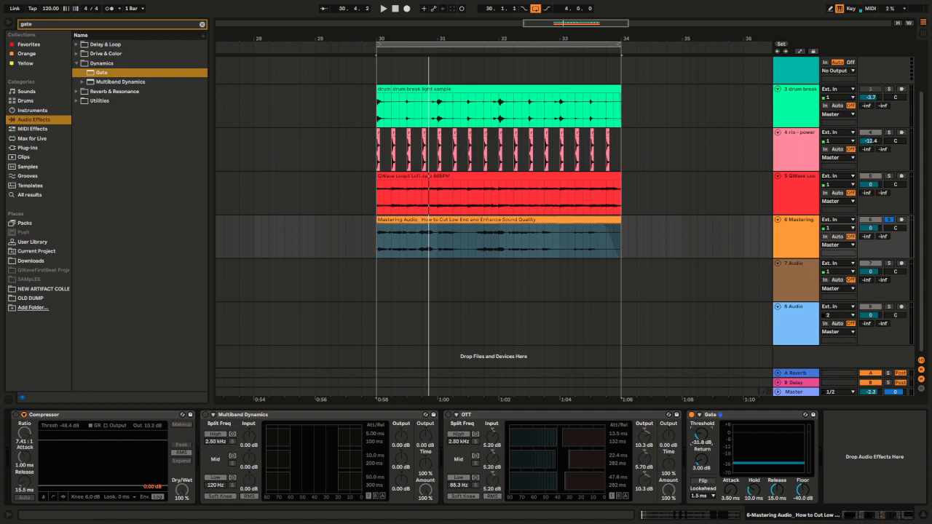
pyautogui.press('space')
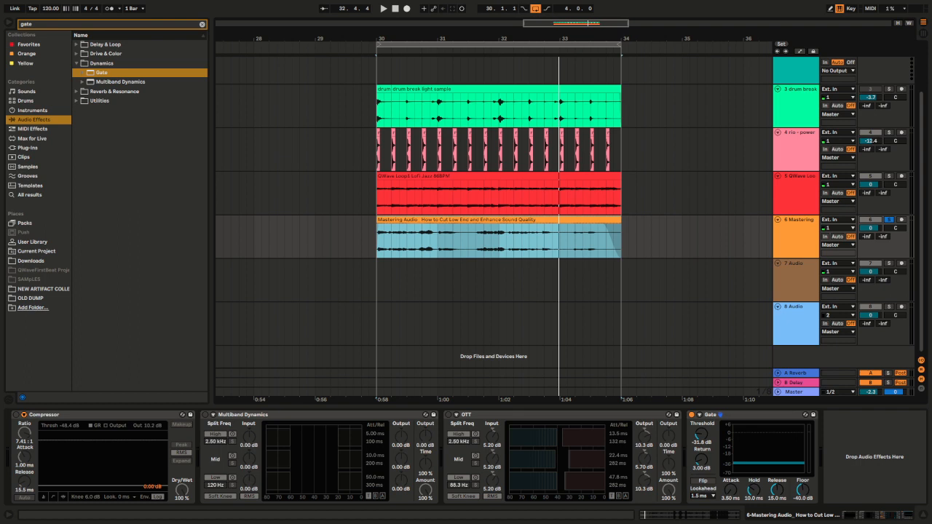
# - Set the Gate's Return to 10.7 dB and play the selected Mastering clip
pyautogui.click(701, 460)
pyautogui.moveTo(701, 460); pyautogui.dragTo(701, 436)
pyautogui.click(539, 219)
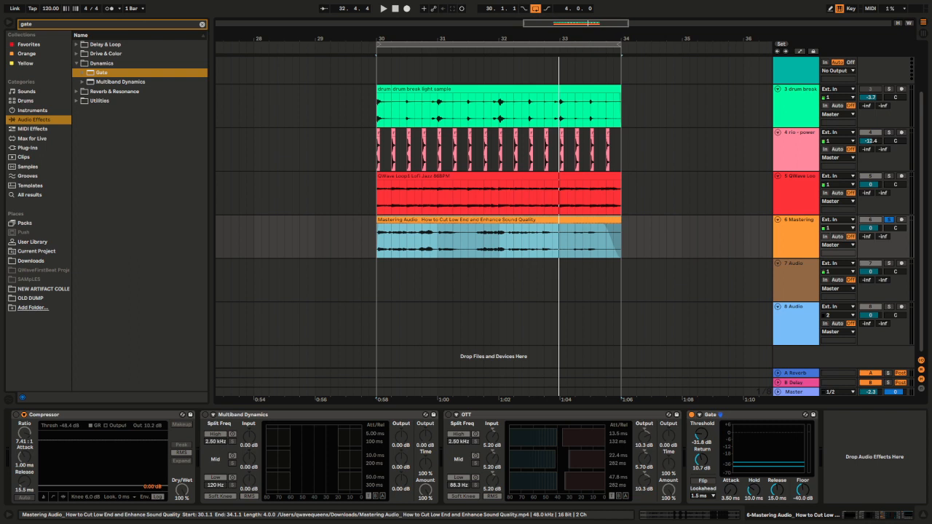
pyautogui.press('space')
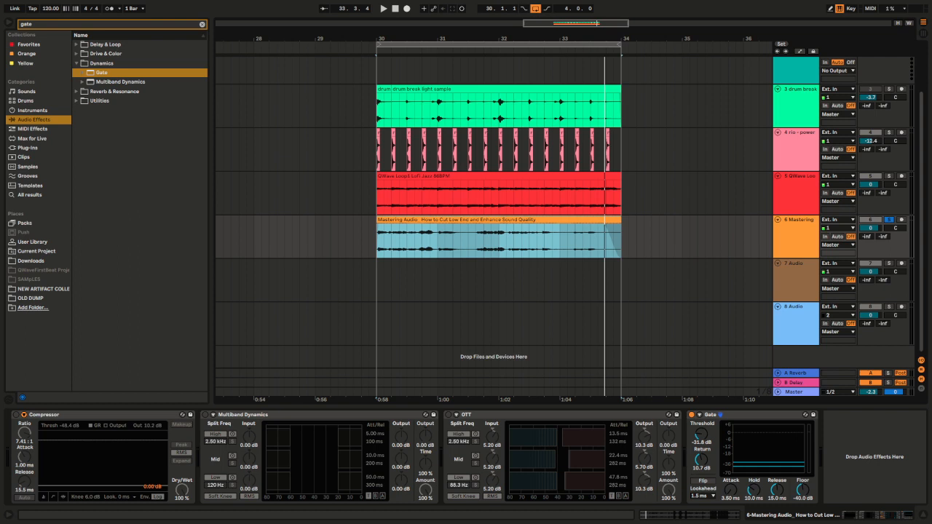
# - Set the Gate's Release to 171 ms and play the selected Mastering clip from bar 30
pyautogui.moveTo(776, 491); pyautogui.dragTo(777, 475)
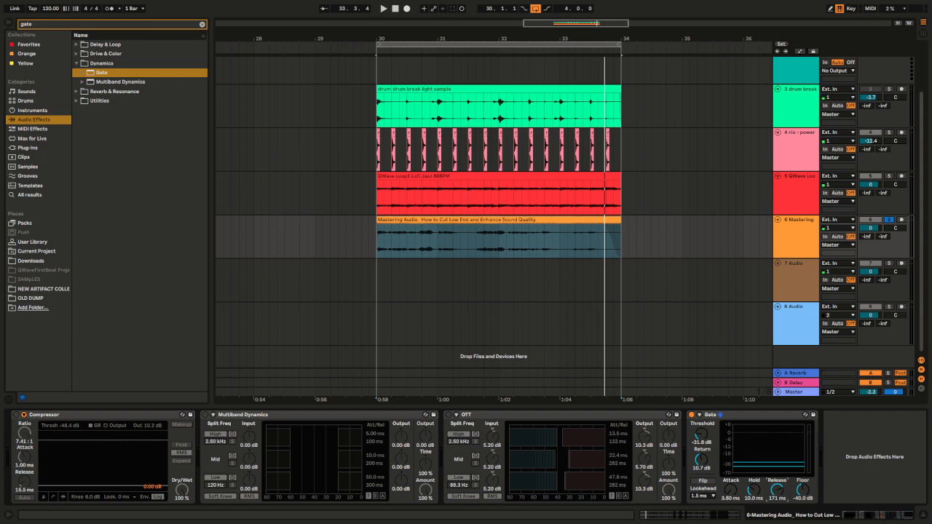
pyautogui.click(498, 219)
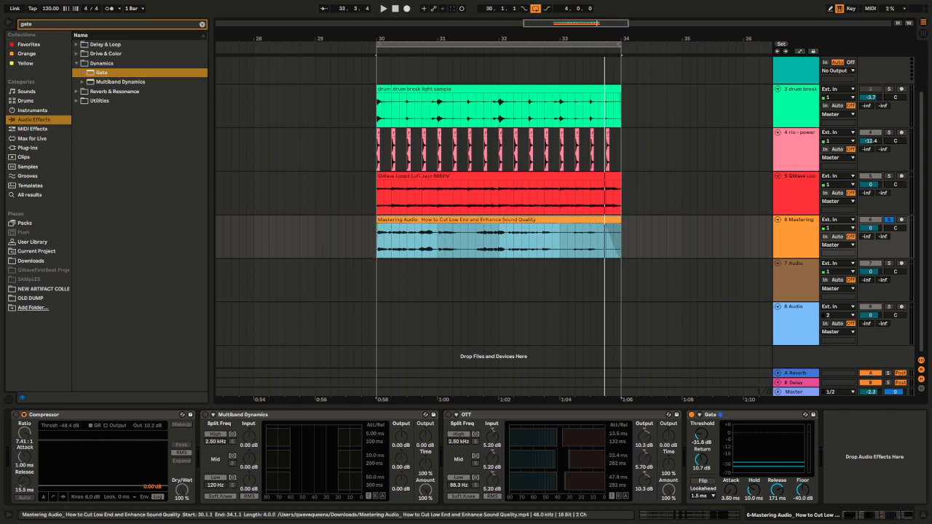
pyautogui.press('space')
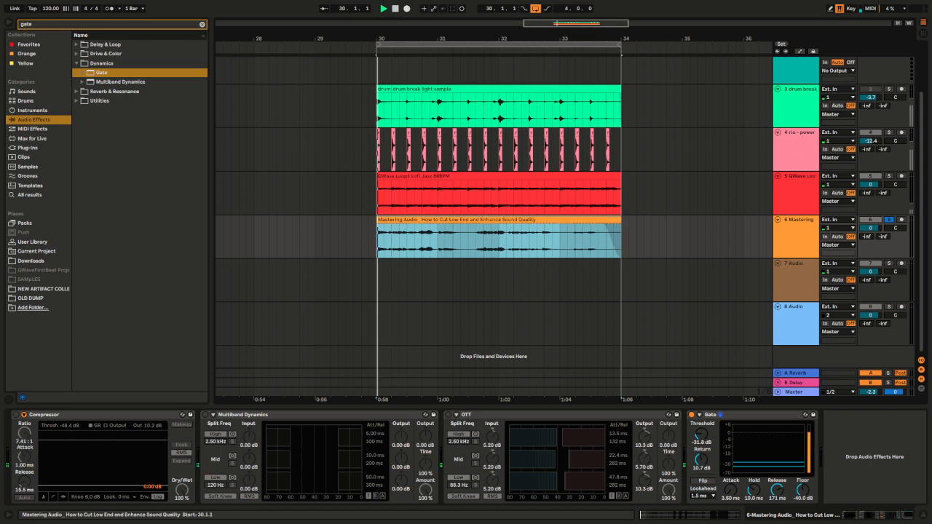
pyautogui.press('space')
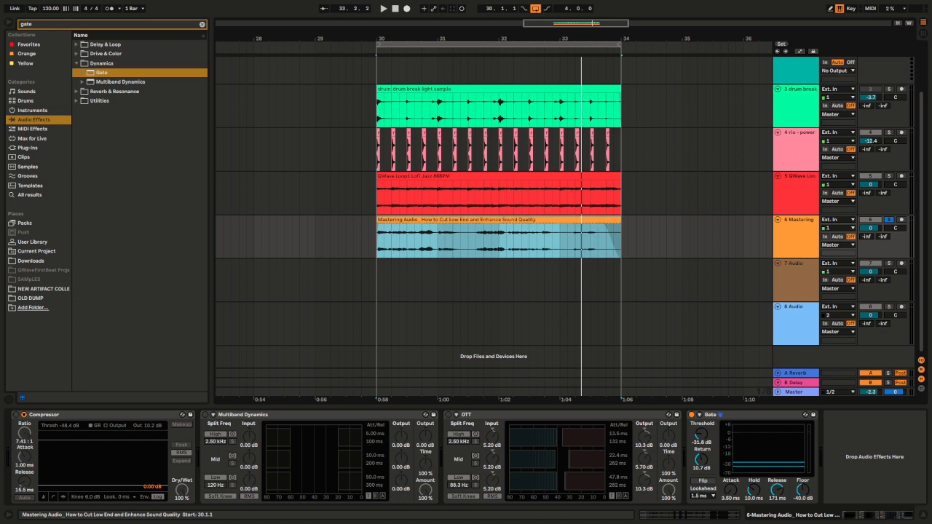
pyautogui.press('space')
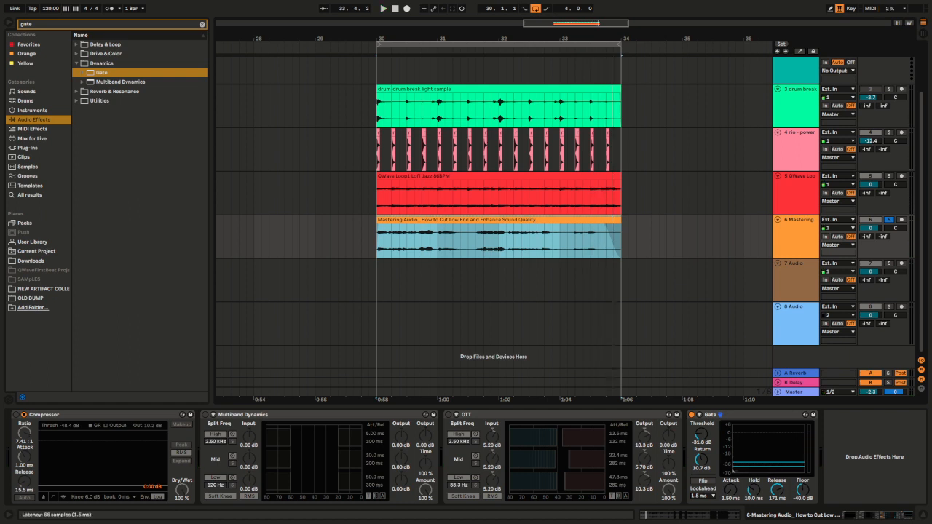
# - Compare the Mastering clip from bar 31 with the Gate bypassed and with it turned back on
pyautogui.click(692, 414)
pyautogui.click(445, 241)
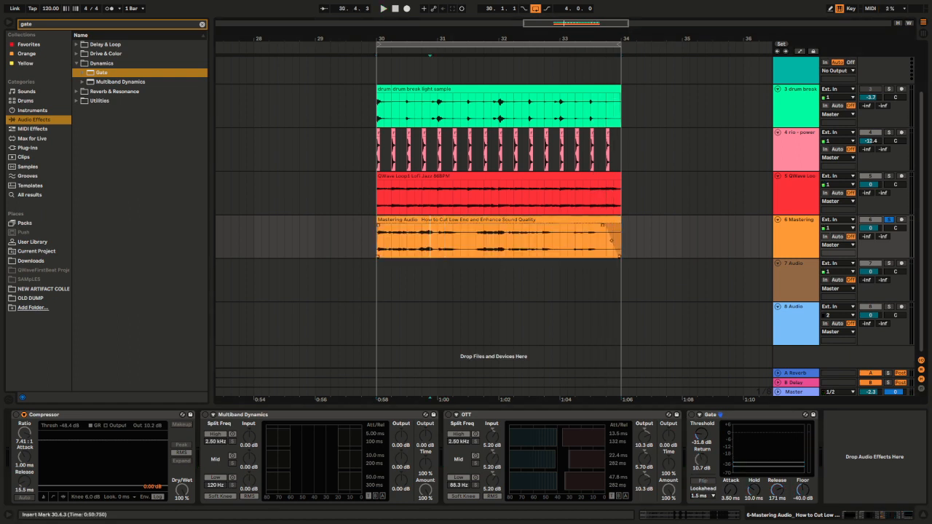
pyautogui.press('space')
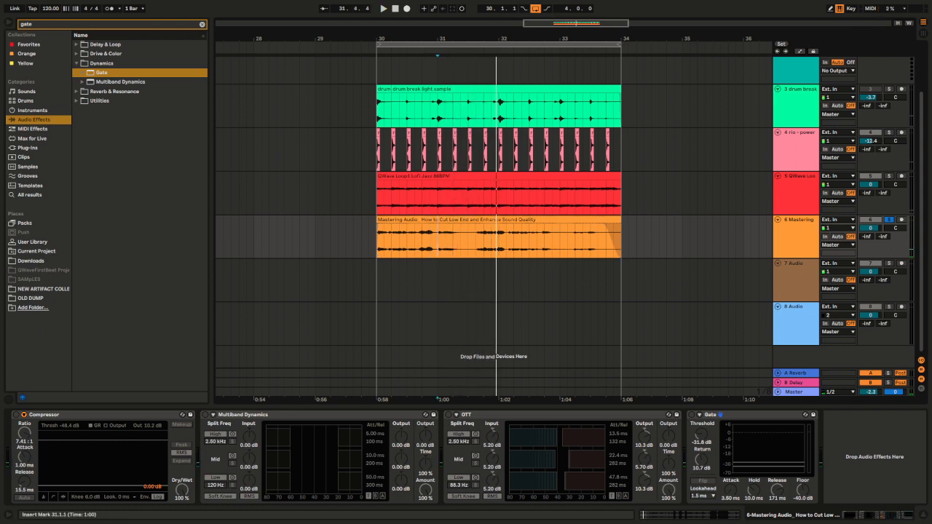
pyautogui.press('space')
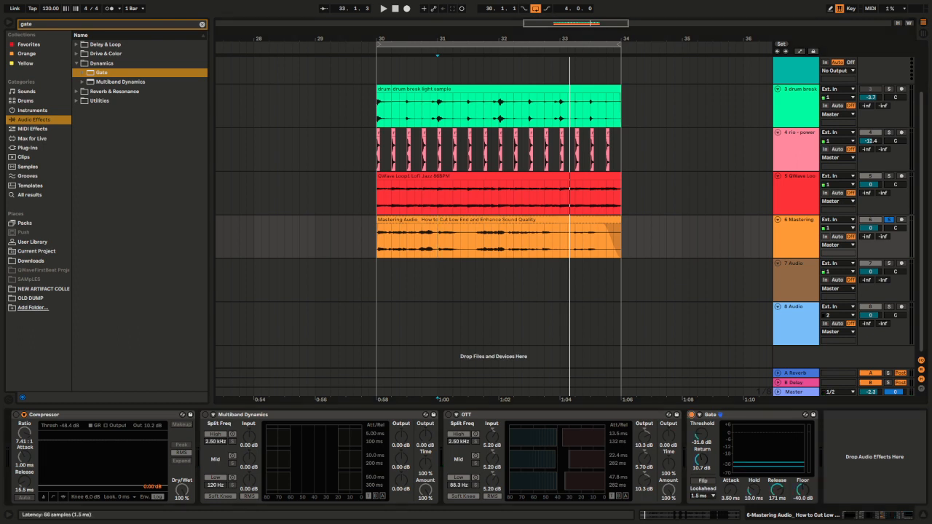
pyautogui.press('space')
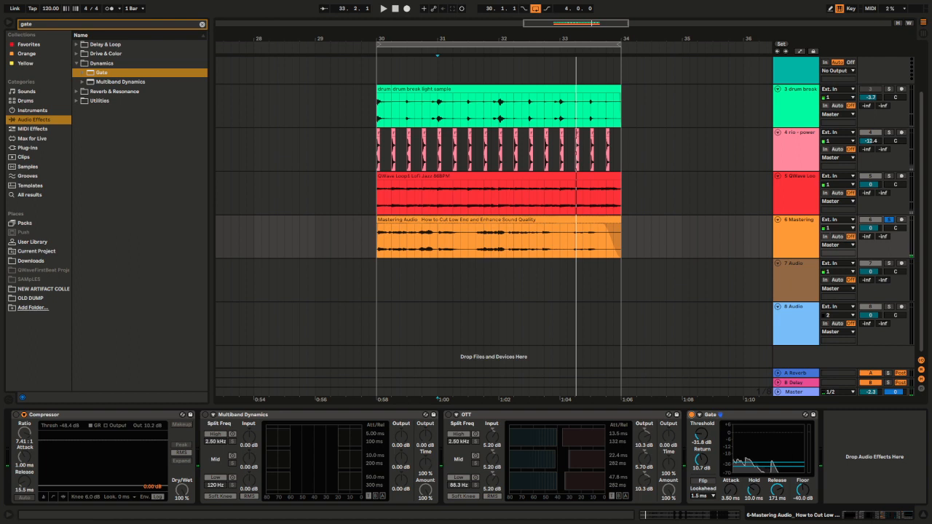
# - Mark the quiet gaps in the Mastering clip, delete the section from 31.2.3 to 31.3.3, and undo the deletion
pyautogui.moveTo(476, 241); pyautogui.dragTo(460, 241)
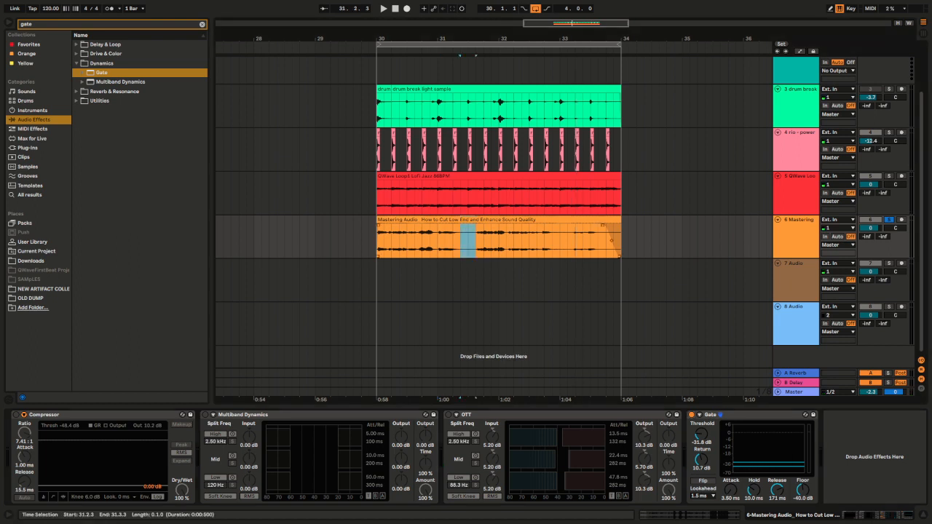
pyautogui.moveTo(575, 241); pyautogui.dragTo(553, 241)
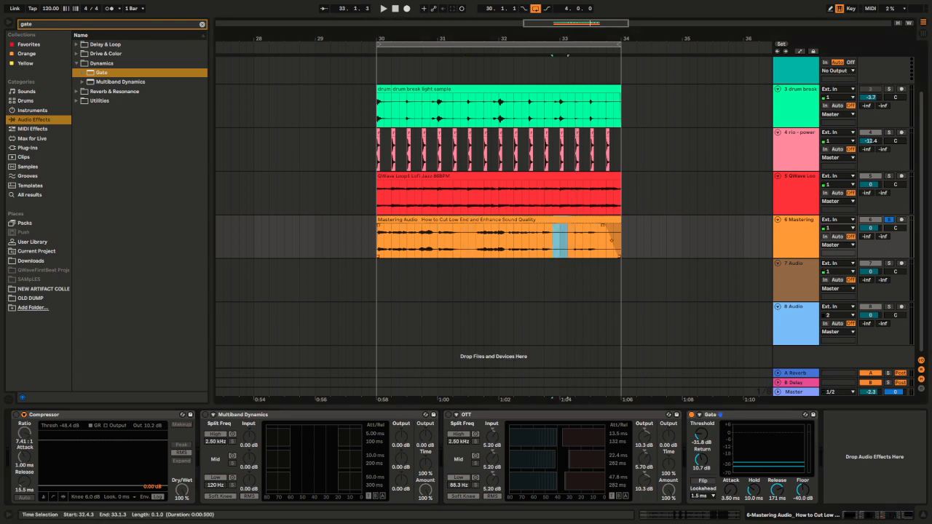
pyautogui.click(598, 241)
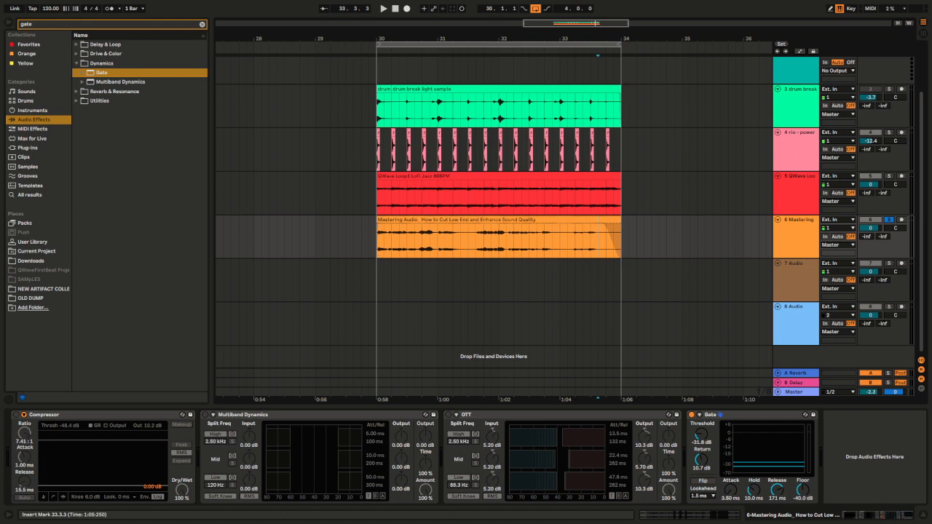
pyautogui.moveTo(460, 241); pyautogui.dragTo(483, 241)
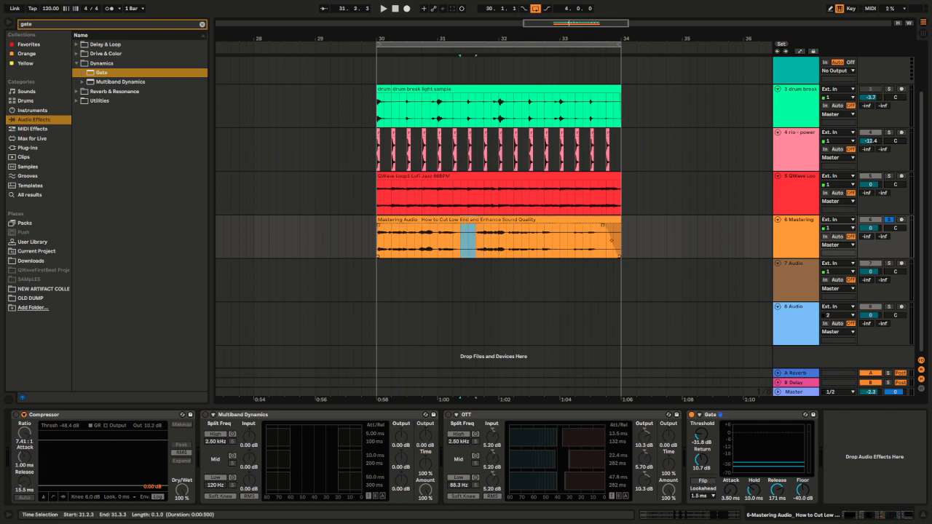
pyautogui.press('Delete')
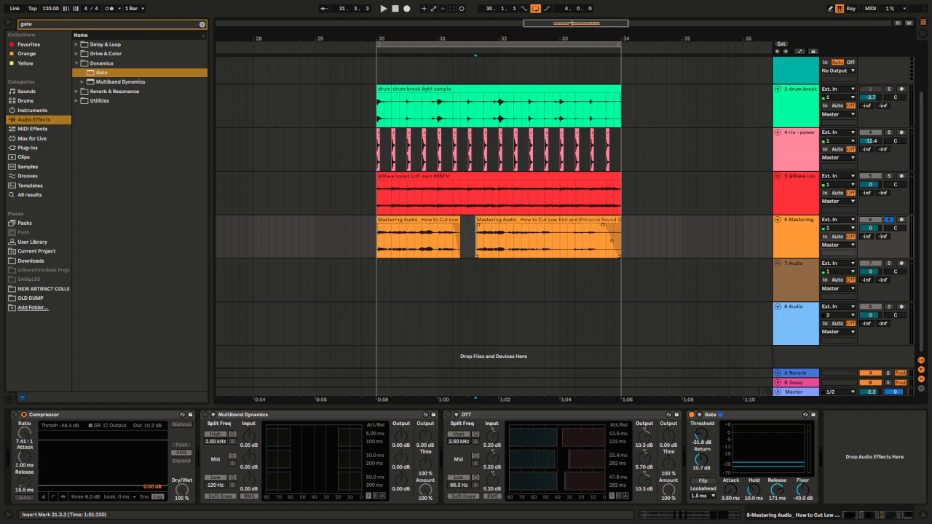
pyautogui.hotkey('ctrl', 'z')
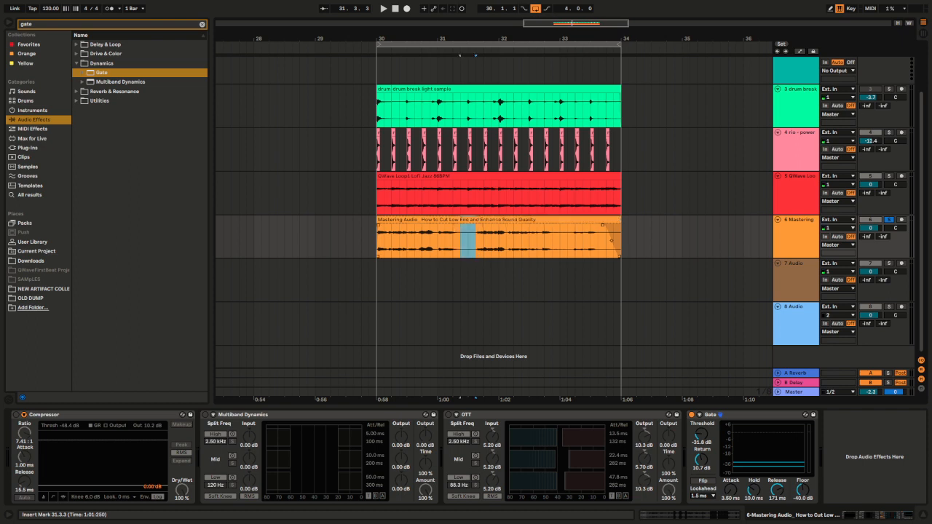
# - Play the gated Mastering clip from 30.1.1, stop playback and return to the start of bar 30
pyautogui.click(499, 240)
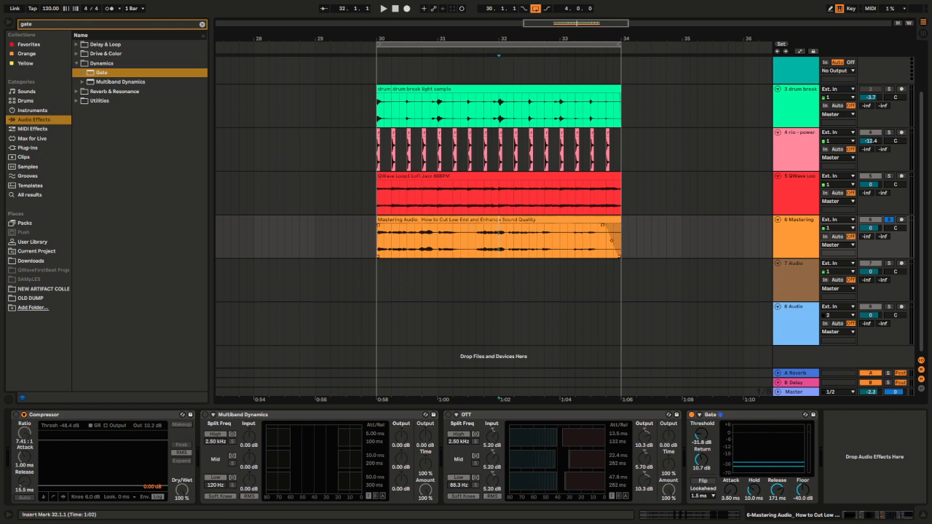
pyautogui.click(377, 239)
pyautogui.press('space')
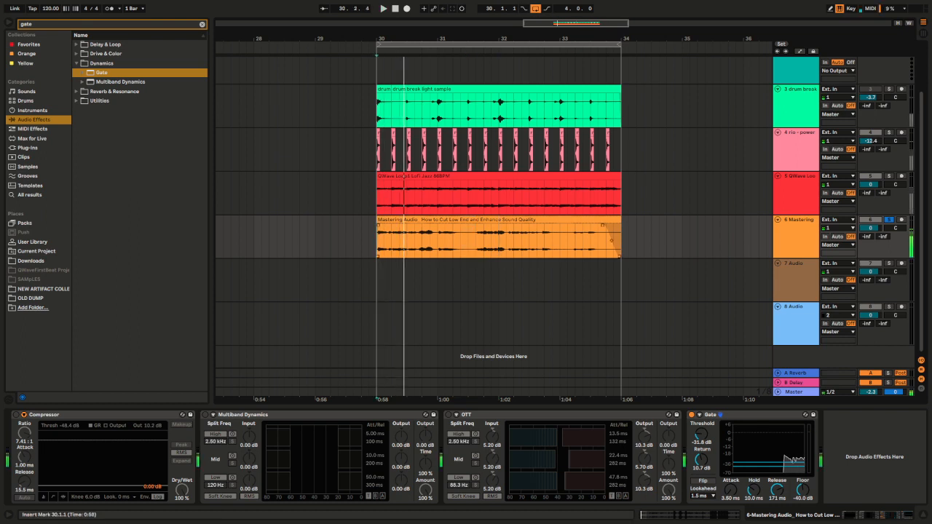
pyautogui.press('space')
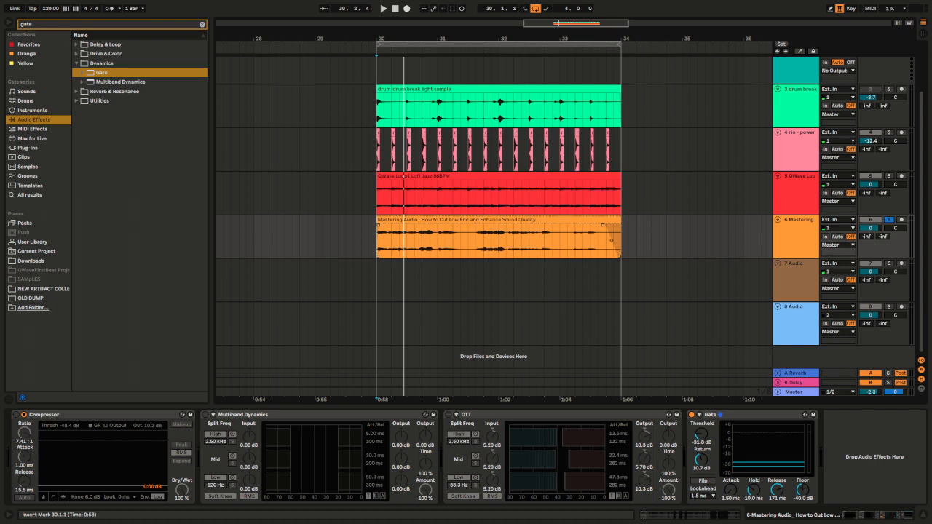
pyautogui.press('space')
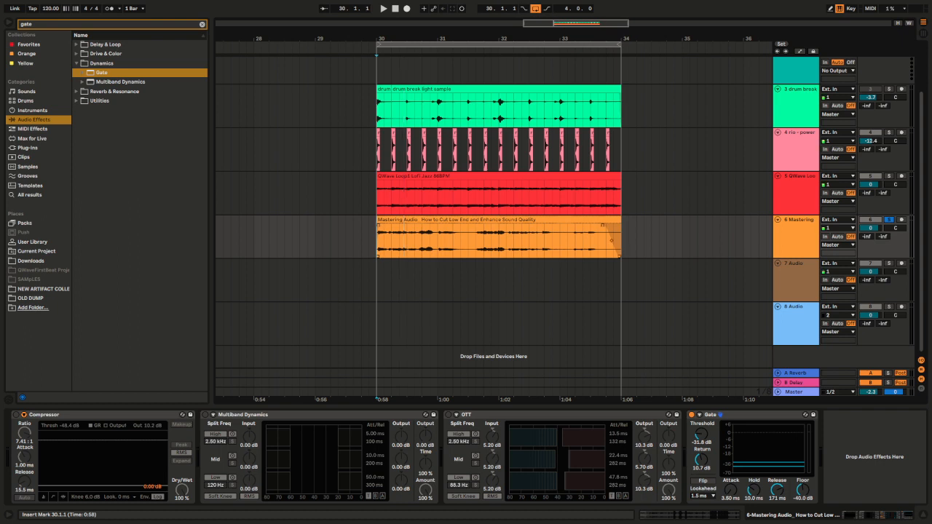